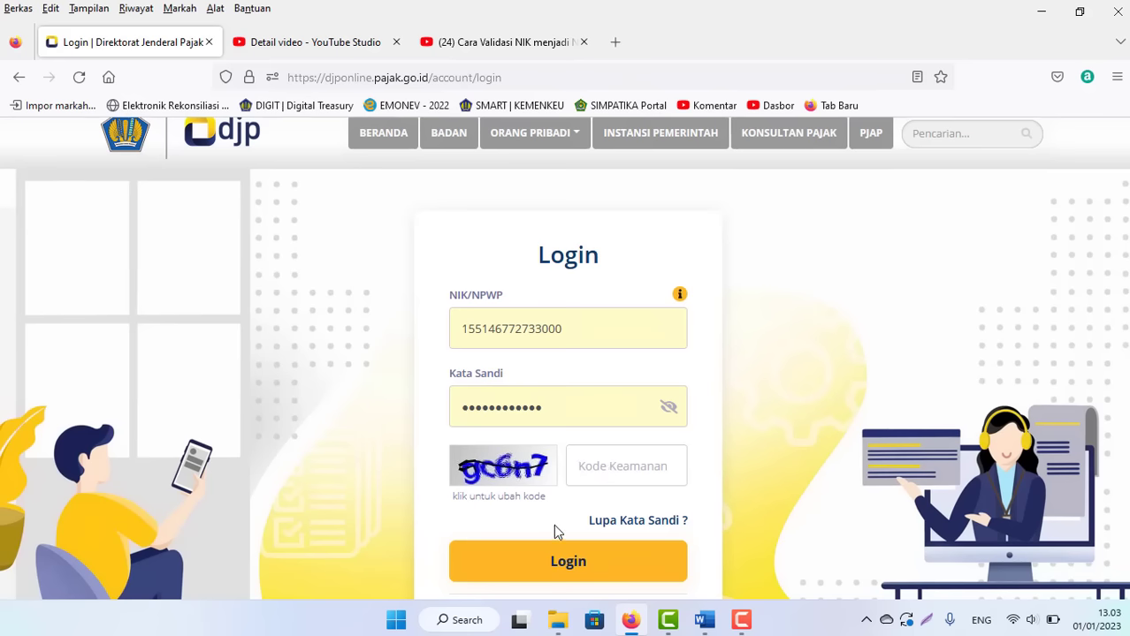
Enter the security code from the captcha image and log in to the tax account
text(gc6n7)
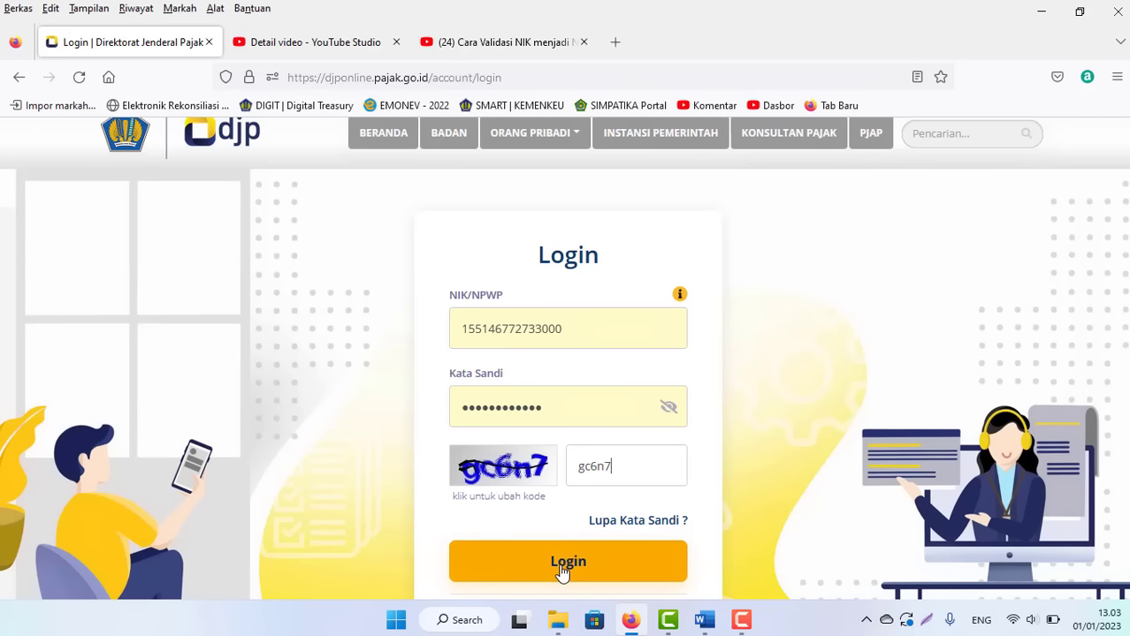
click(562, 566)
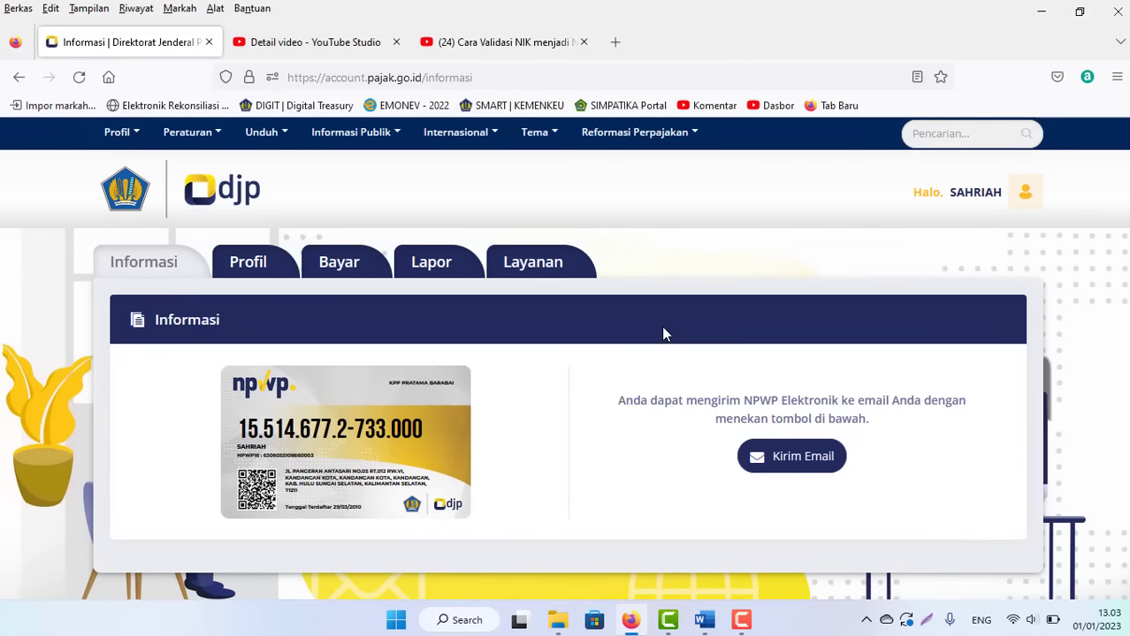
Check the validity status of the main data in the account's profile, briefly consulting the open NIK validation video
scroll(566, 371, down, 1)
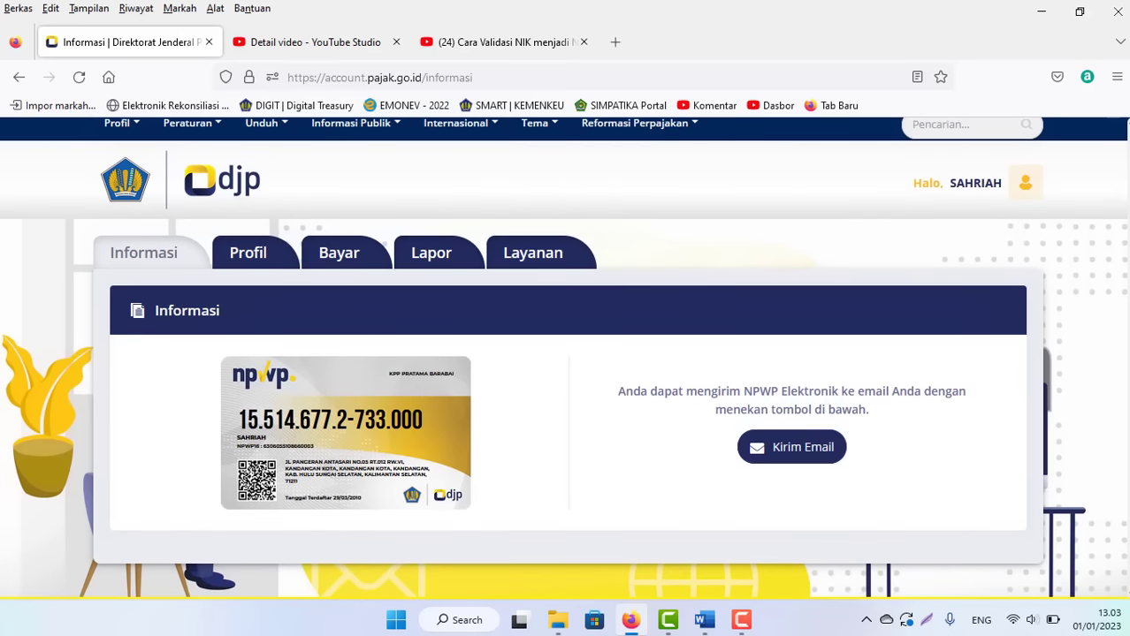
click(252, 255)
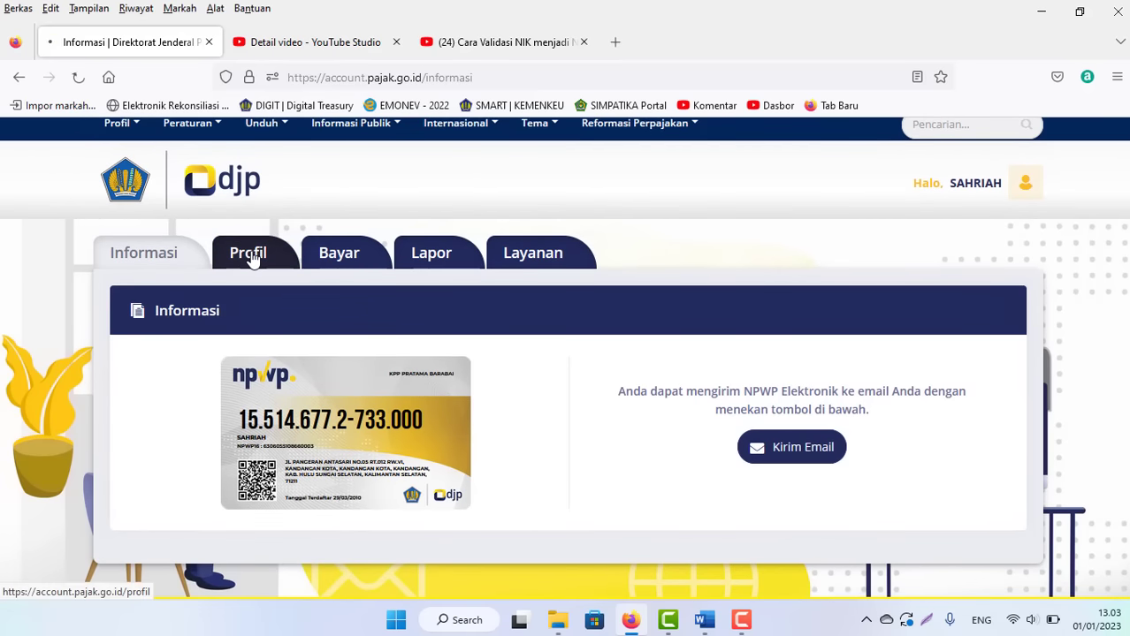
scroll(610, 248, down, 3)
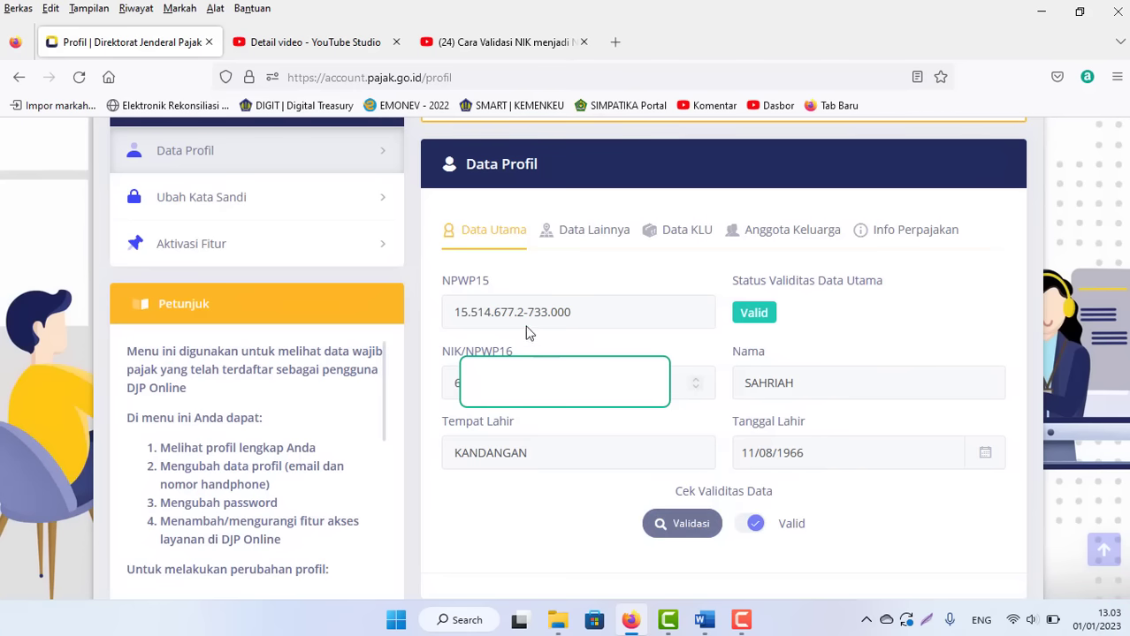
click(508, 42)
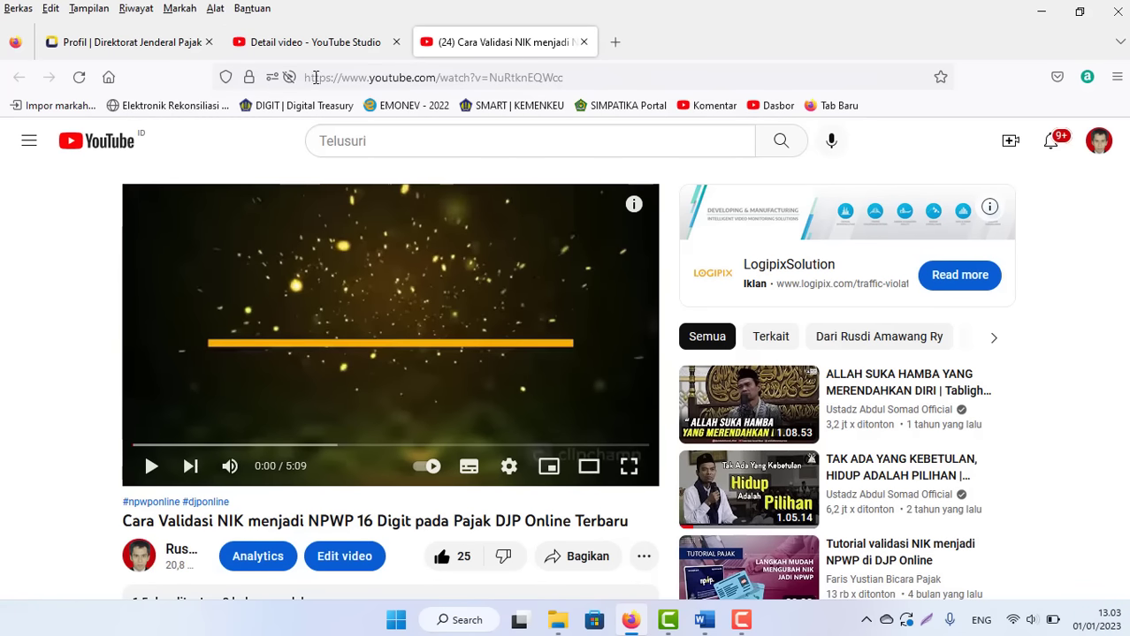
click(115, 46)
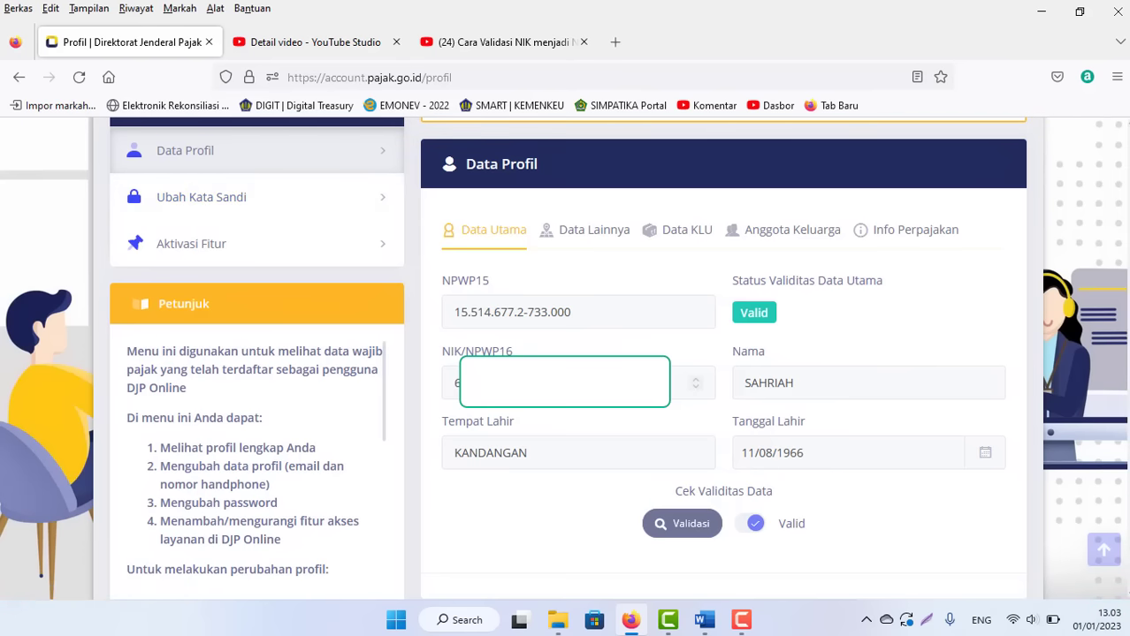
scroll(911, 232, up, 2)
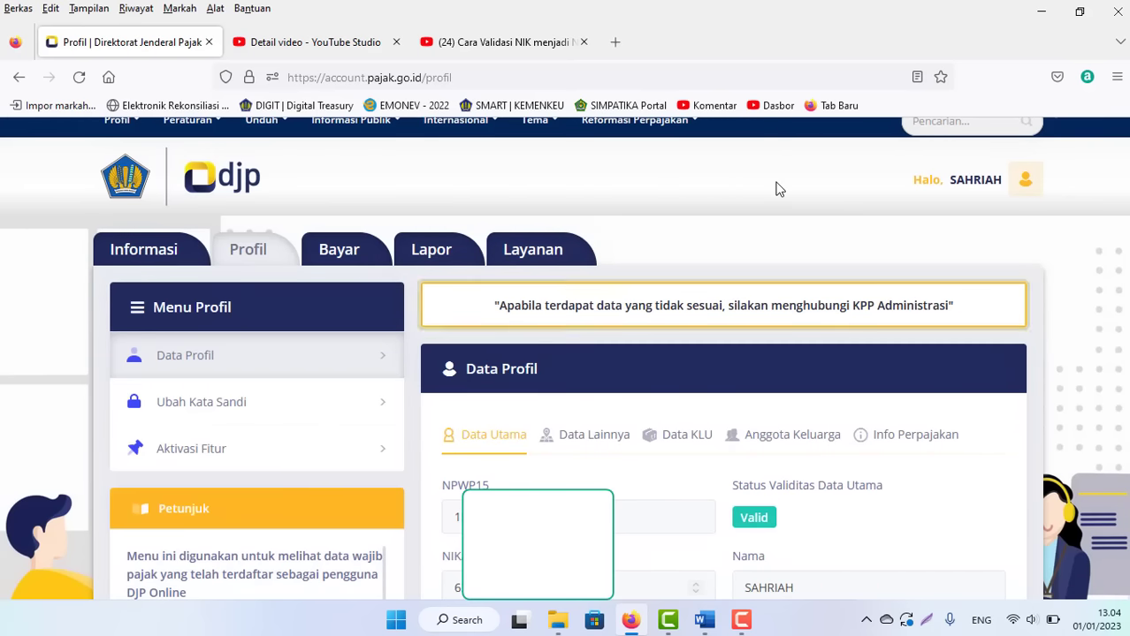
Go to the Lapor section and open the e-Filing service for filling in the SPT directly on the website
click(422, 254)
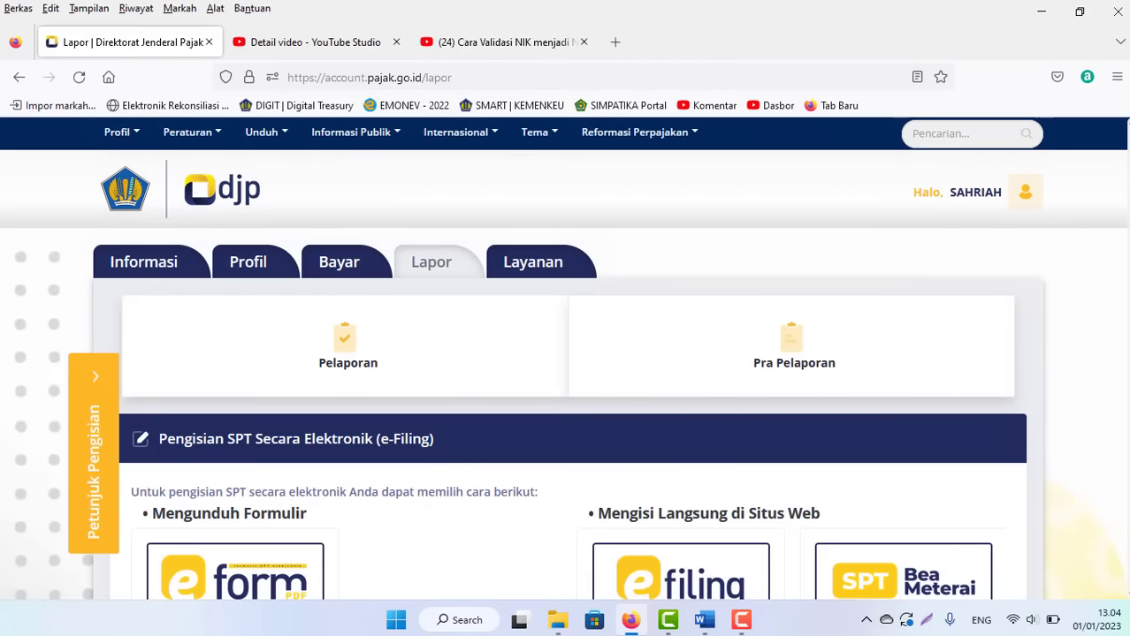
scroll(565, 354, down, 1)
scroll(565, 354, down, 1)
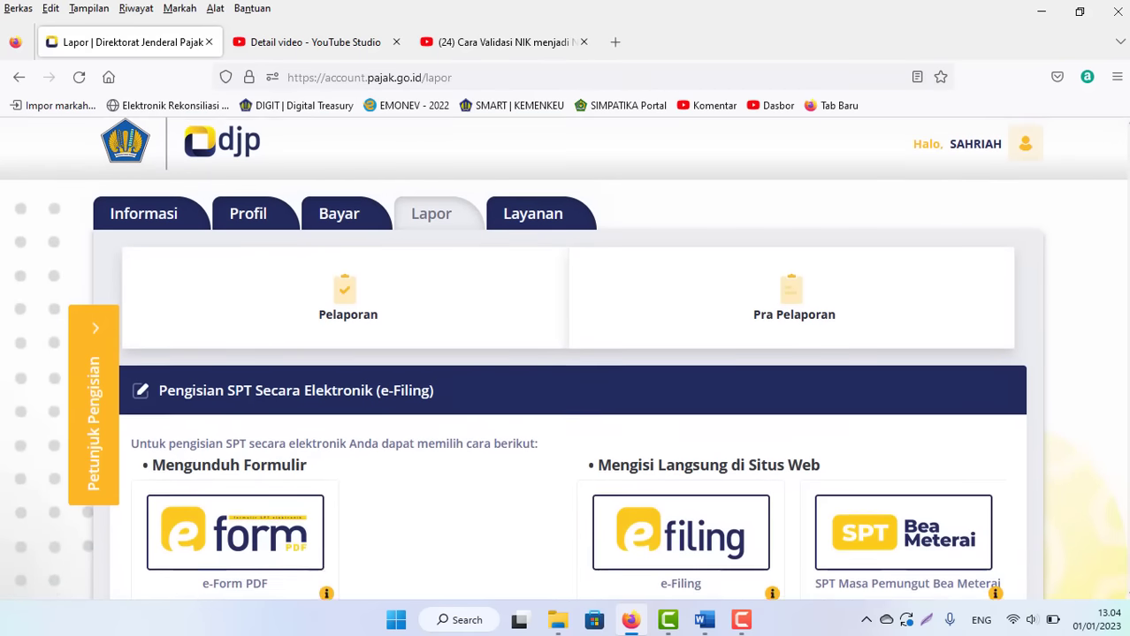
scroll(565, 358, down, 3)
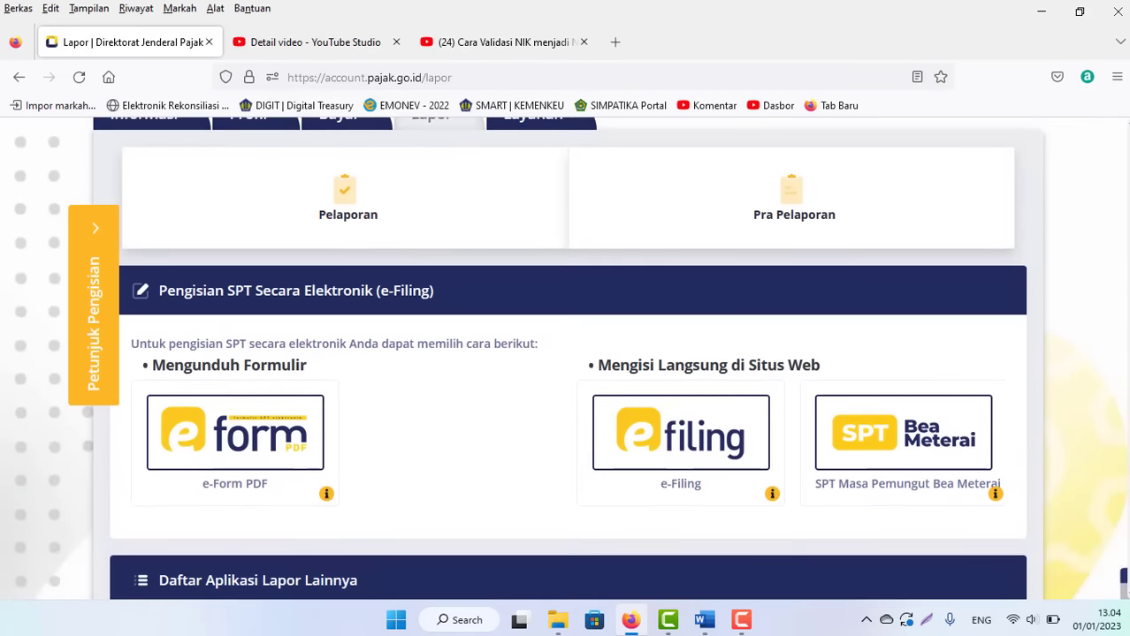
scroll(565, 358, up, 2)
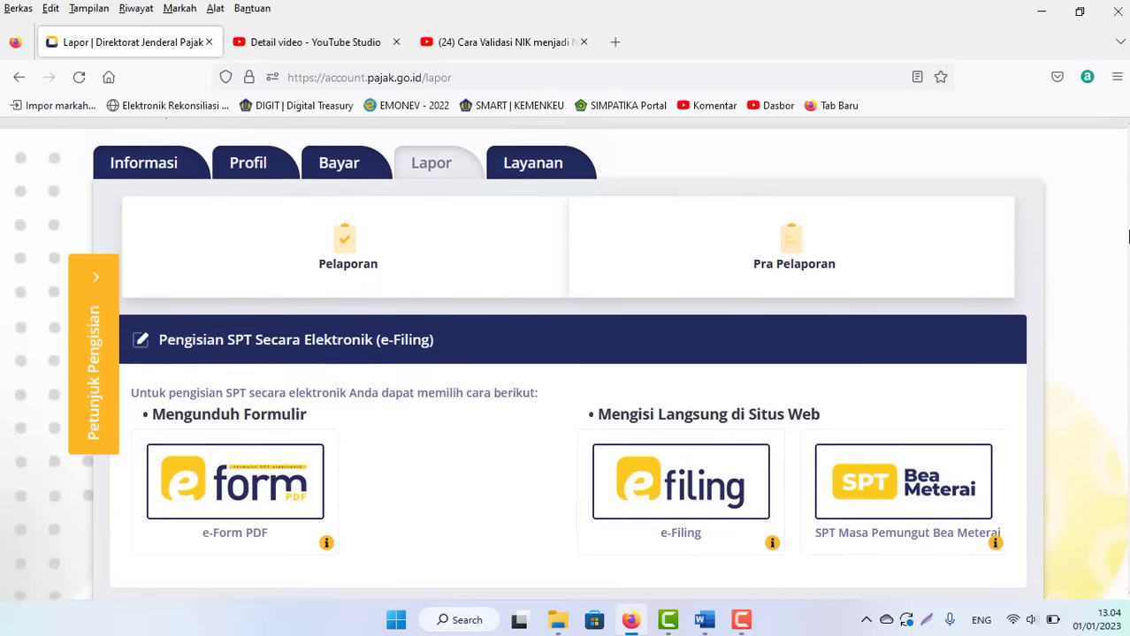
scroll(565, 358, down, 2)
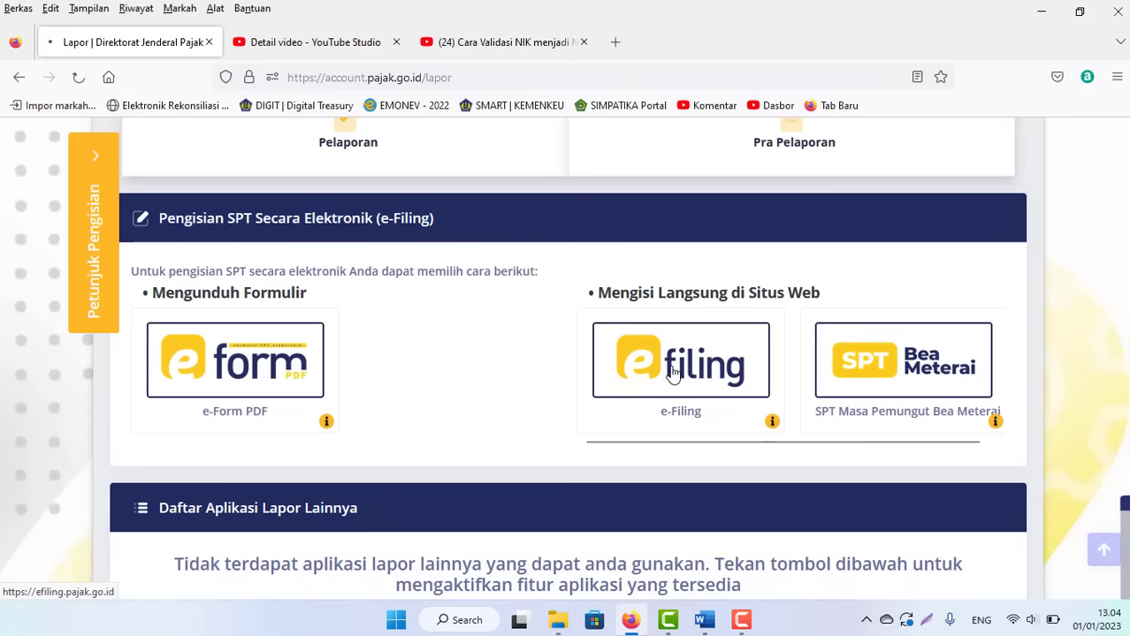
click(673, 376)
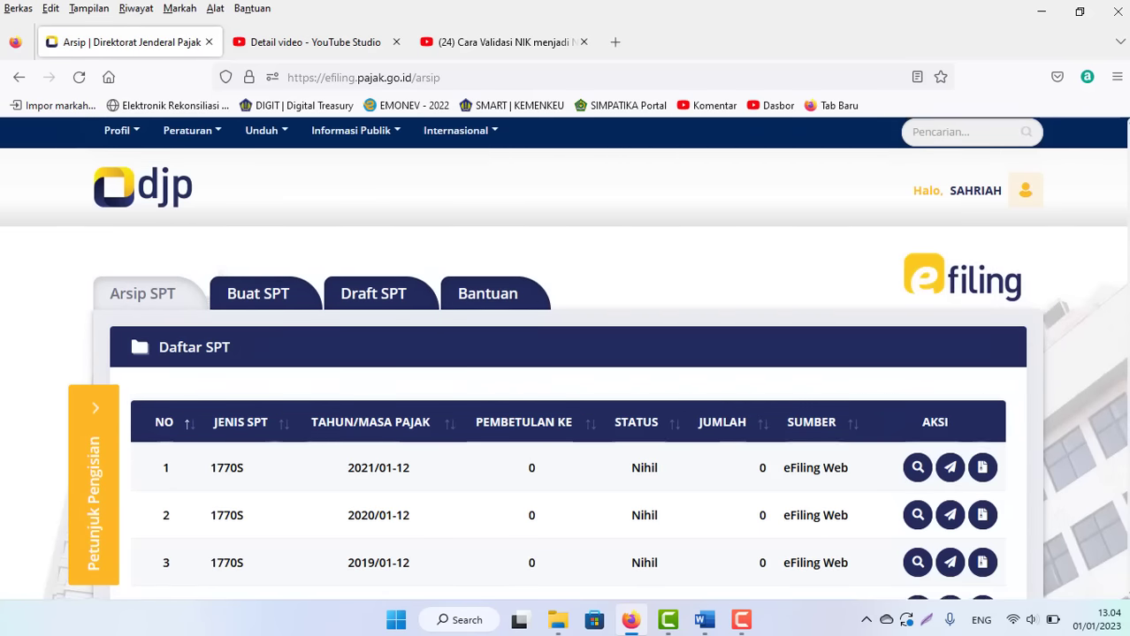
Look through the archived SPT list and start creating a new SPT
scroll(891, 329, down, 3)
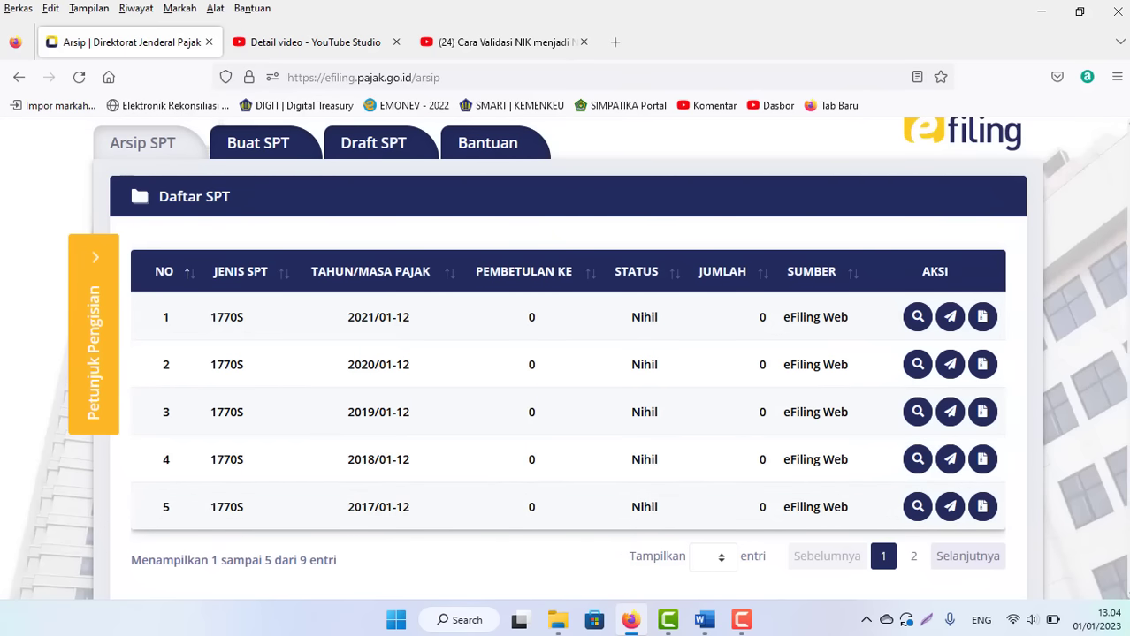
scroll(565, 359, down, 4)
scroll(564, 359, up, 6)
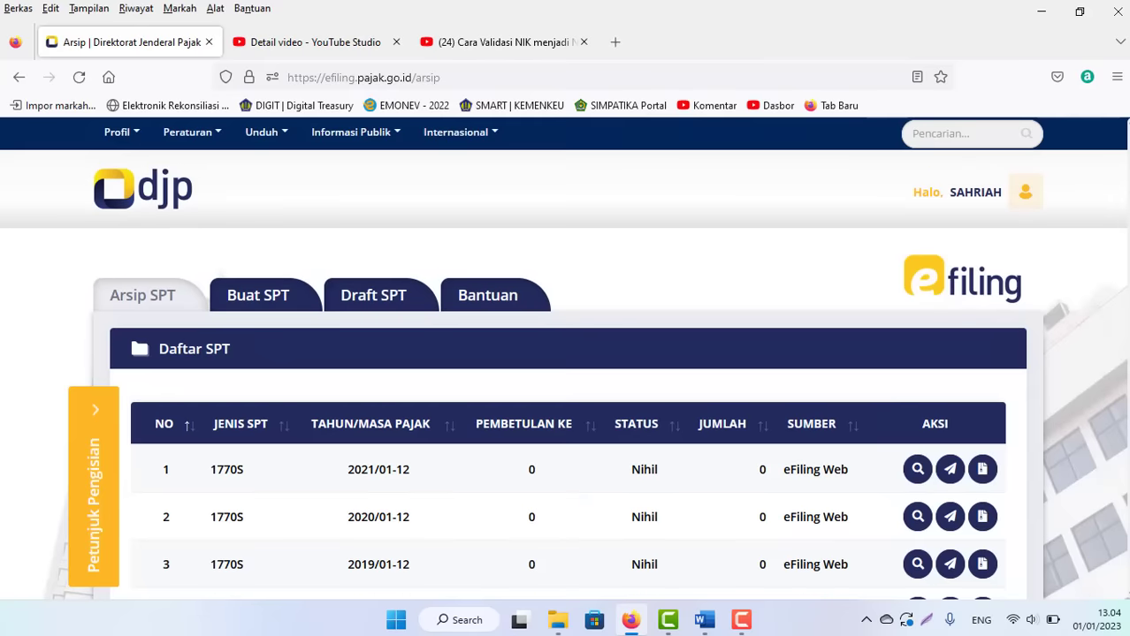
click(267, 301)
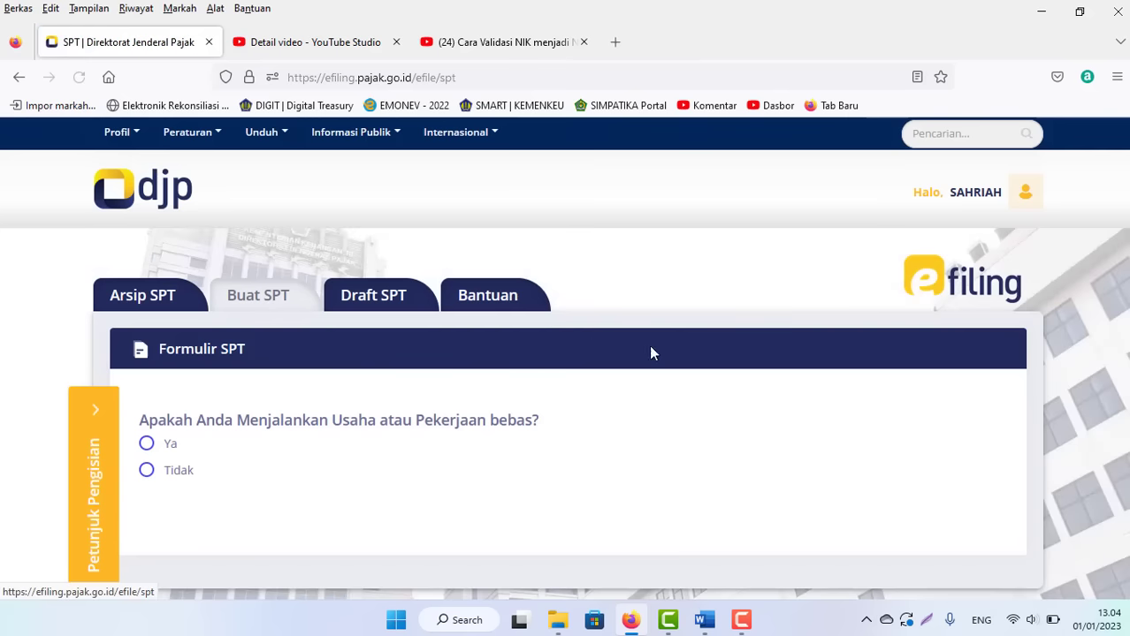
Answer Tidak to the questions on business or freelance work, separate tax obligations (MT/PH), and gross income under 60 million rupiah
scroll(515, 372, down, 1)
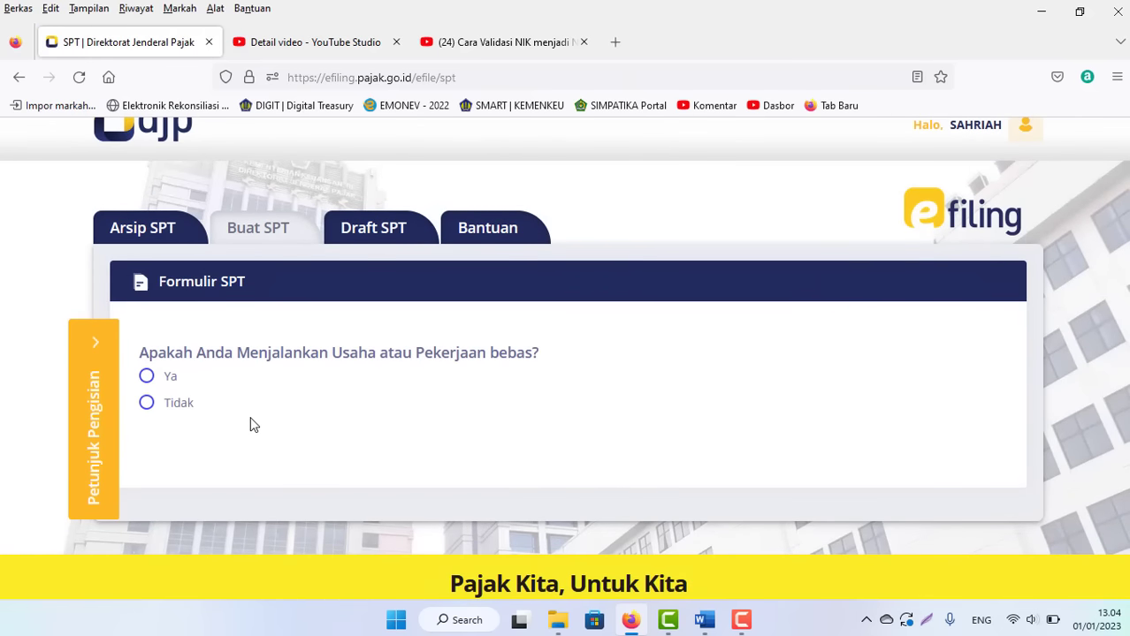
click(146, 404)
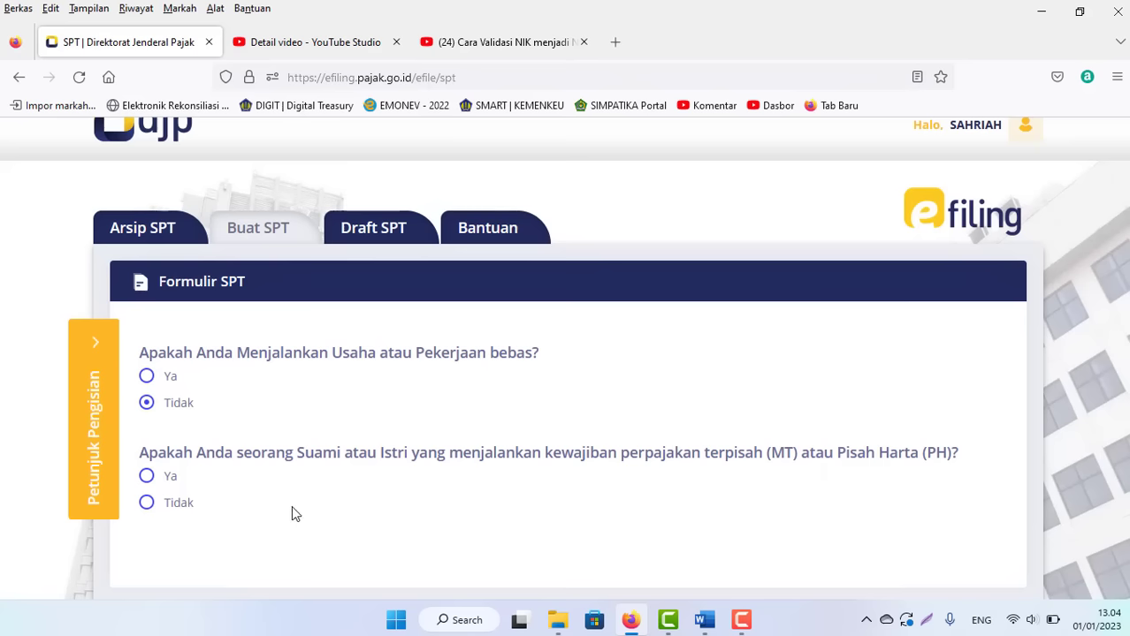
click(148, 501)
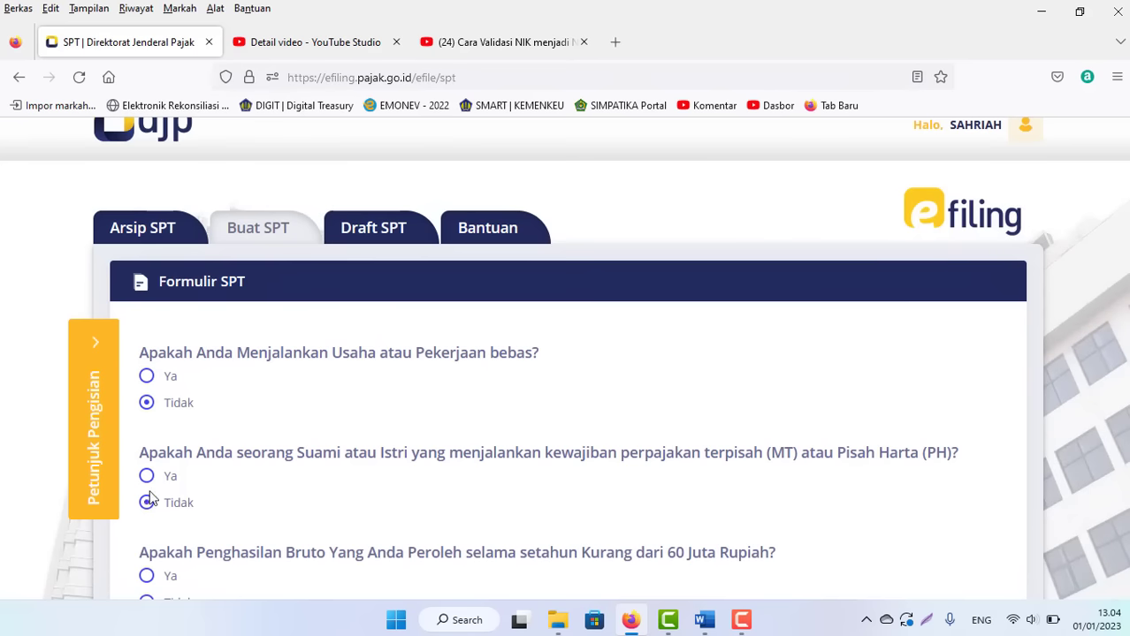
scroll(1056, 294, down, 3)
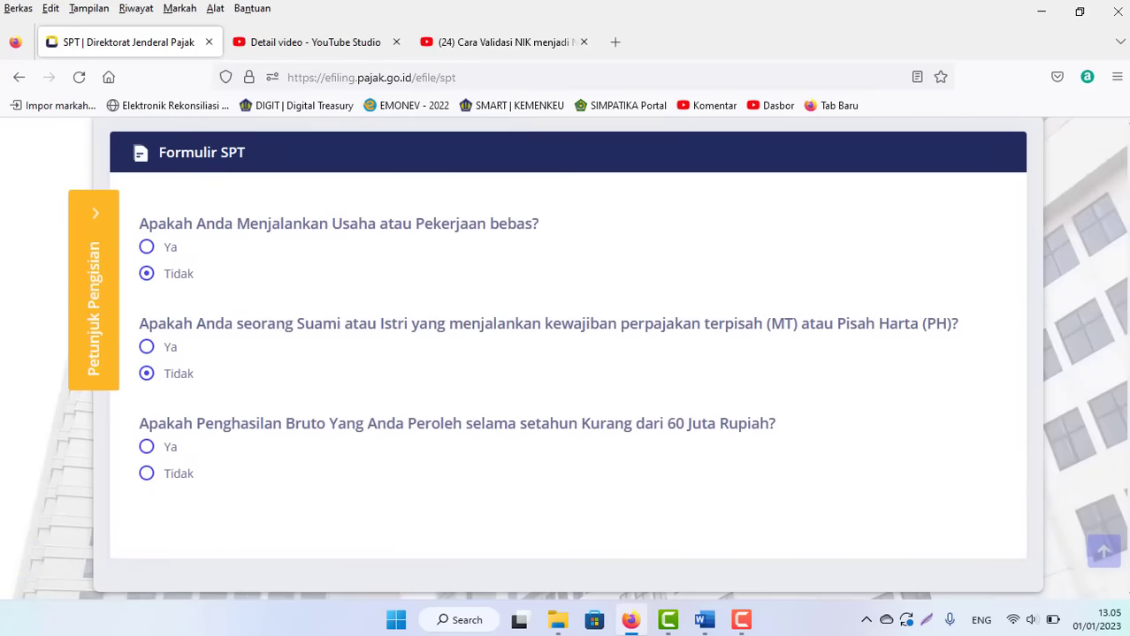
scroll(542, 441, down, 1)
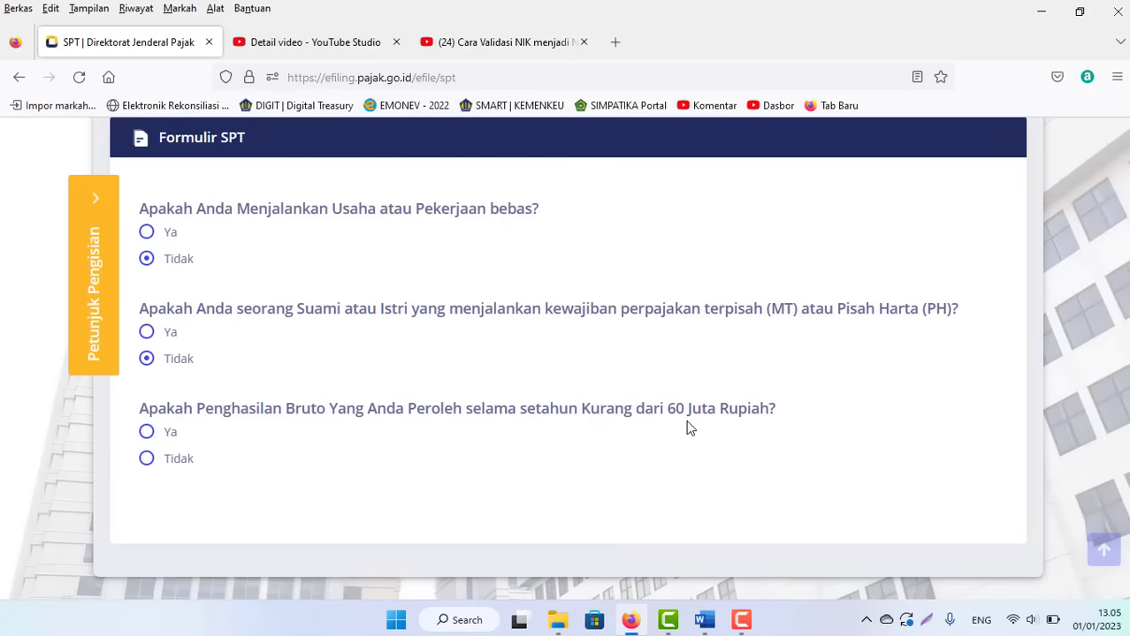
click(147, 432)
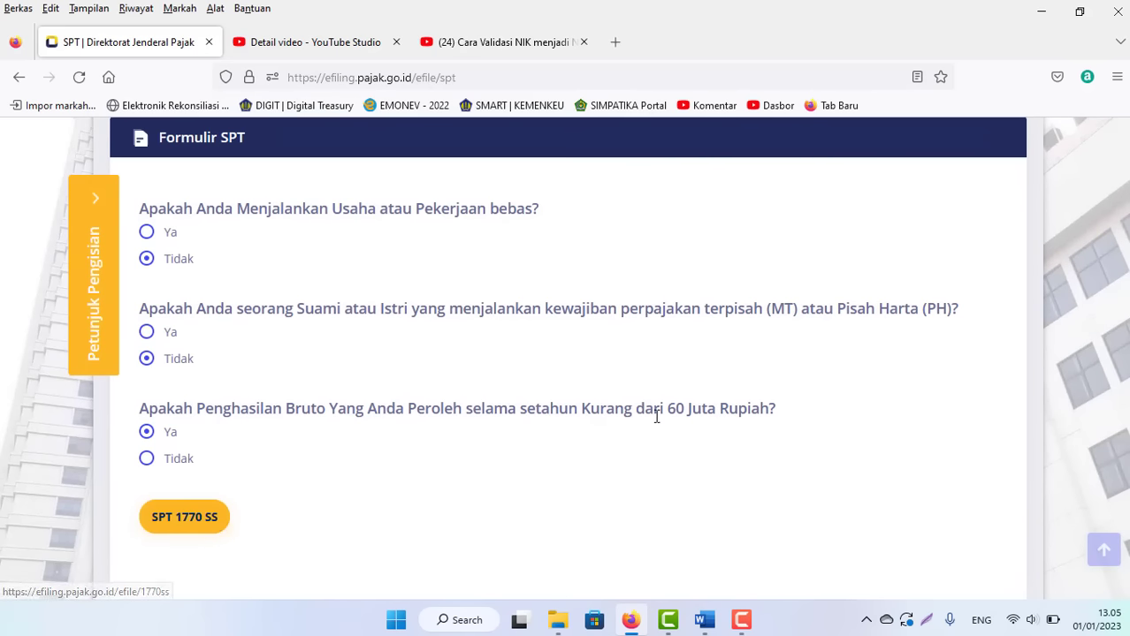
click(148, 461)
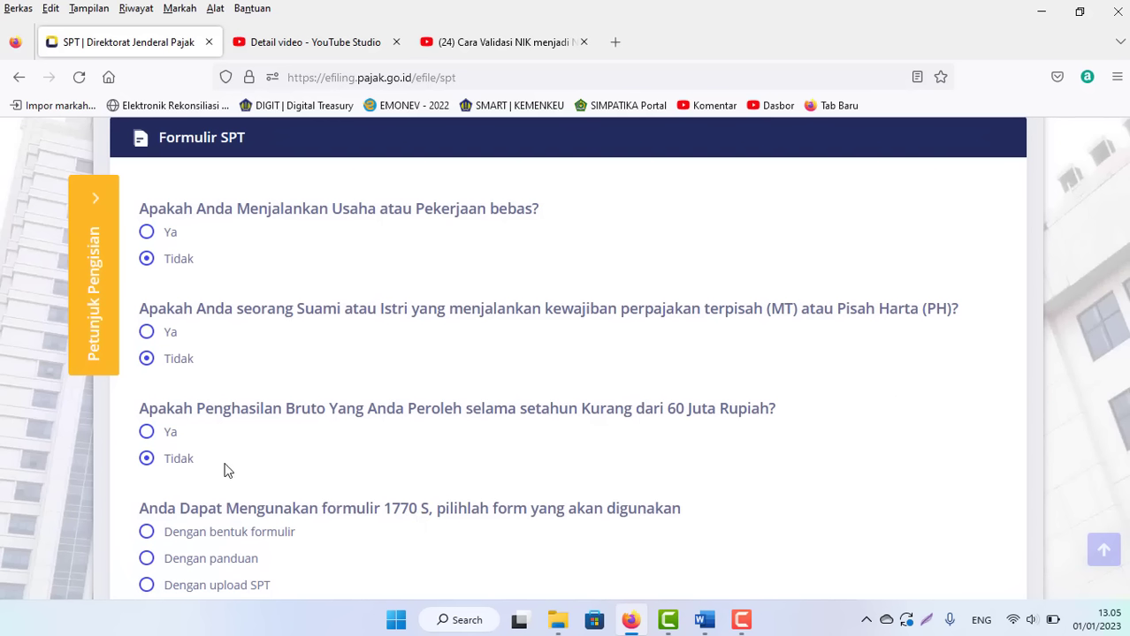
Choose the "Dengan bentuk formulir" option for the 1770 S return and open that form
double_click(1033, 358)
click(508, 440)
click(146, 533)
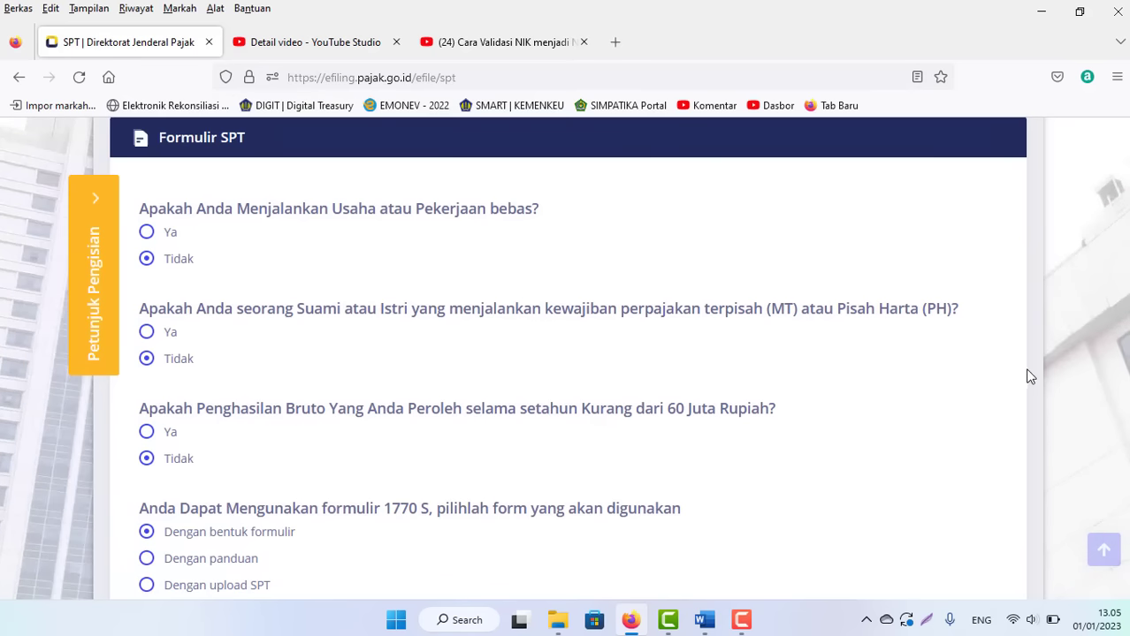
scroll(1125, 335, down, 1)
scroll(566, 360, down, 2)
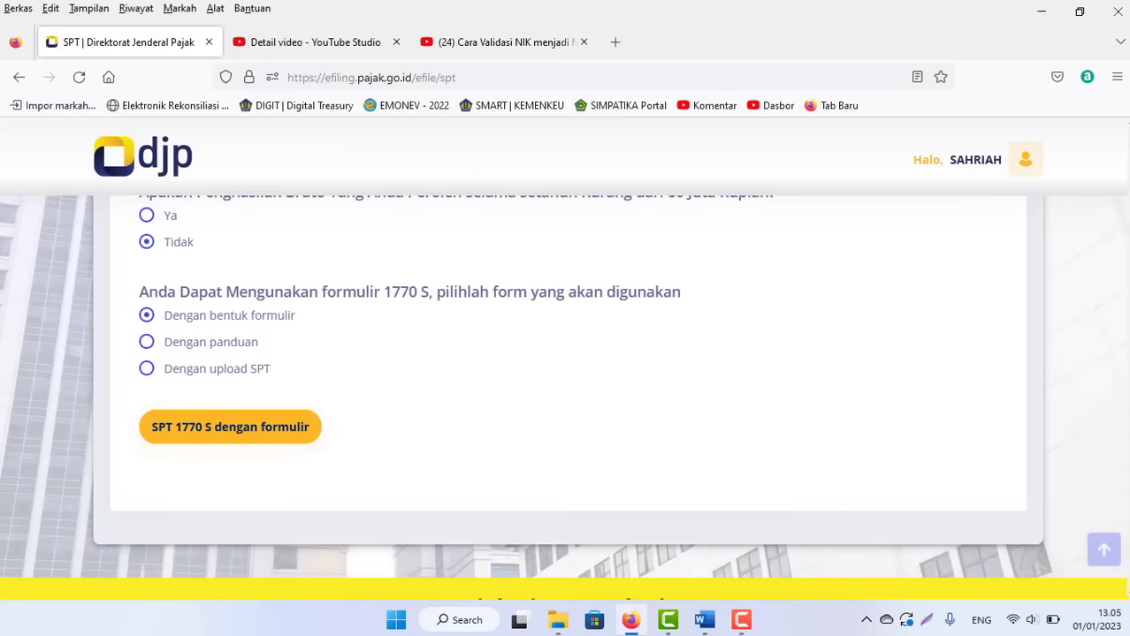
click(227, 433)
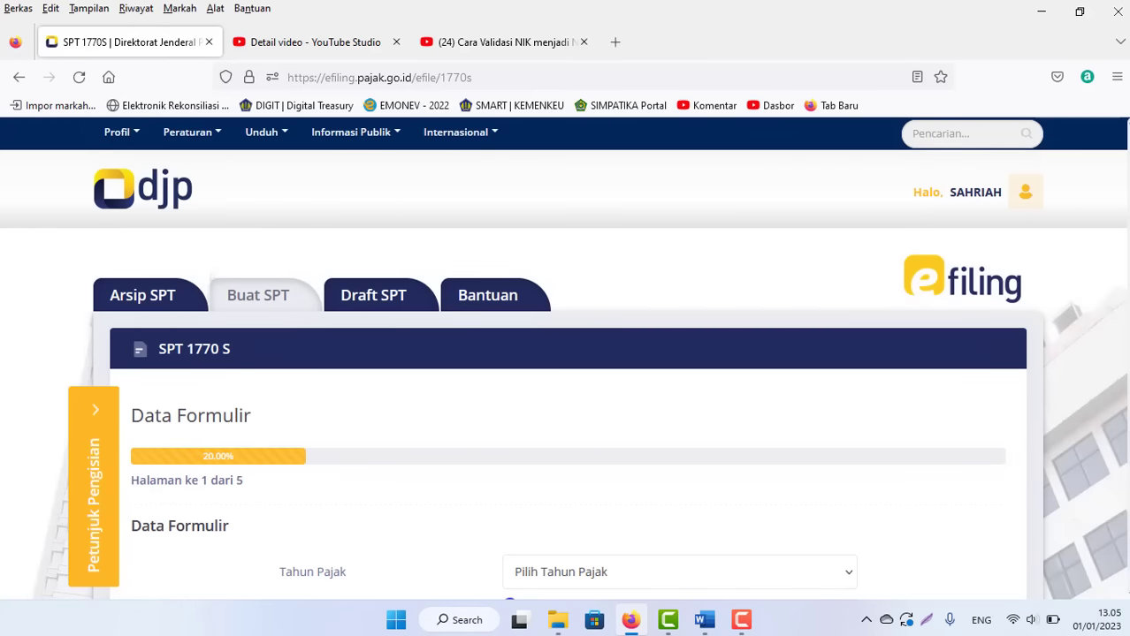
Set the tax year to 2022 with SPT status Normal and continue to Lampiran II
scroll(642, 343, down, 5)
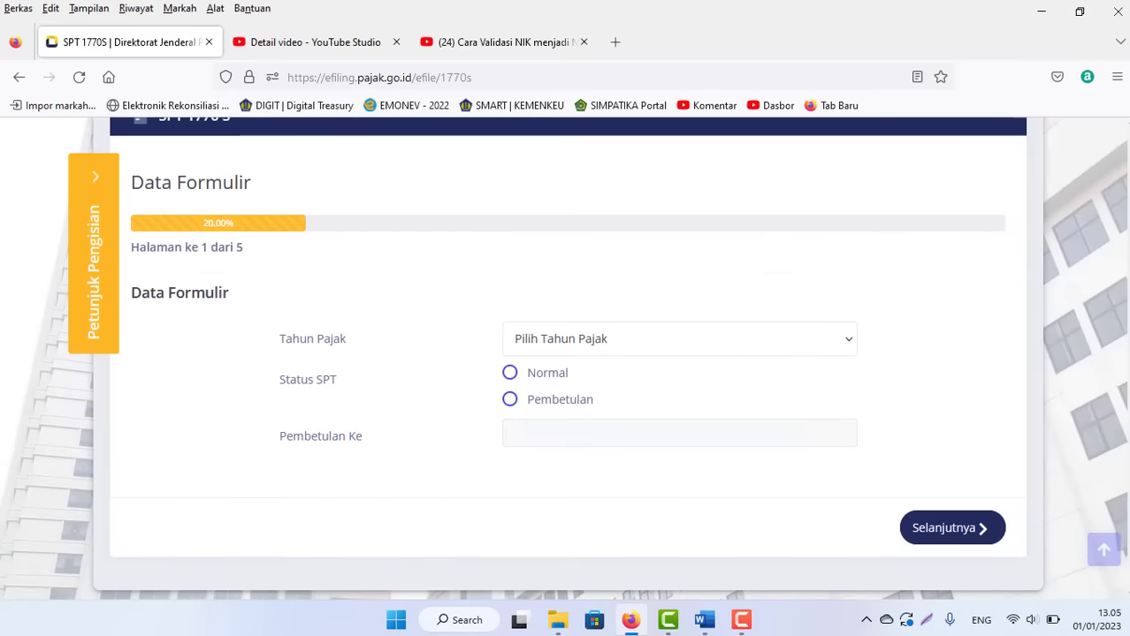
click(601, 340)
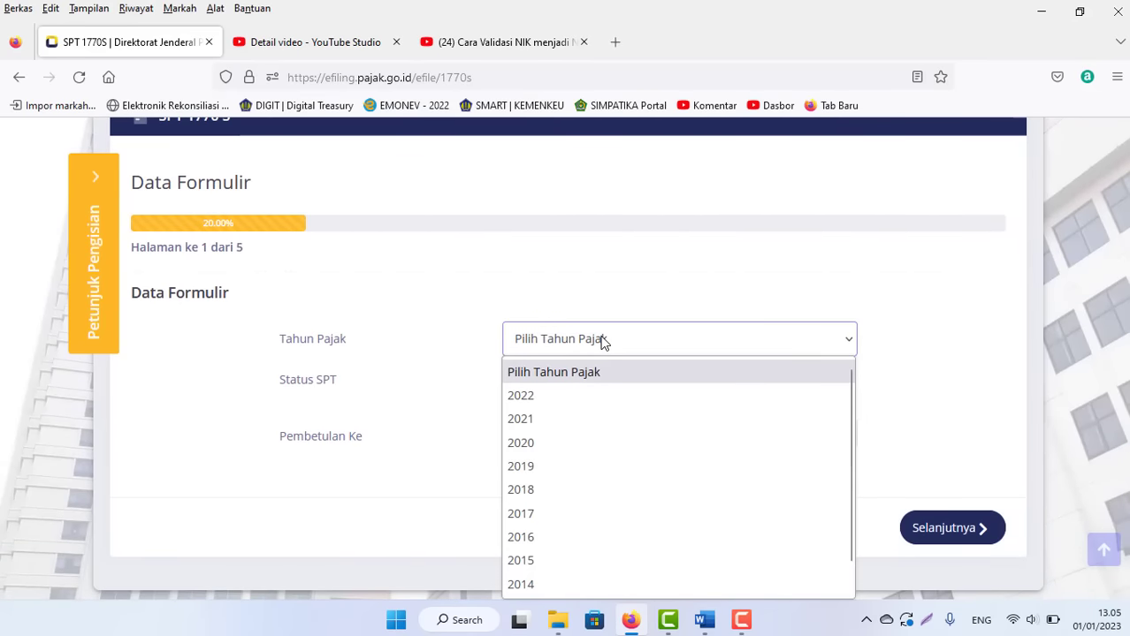
click(522, 396)
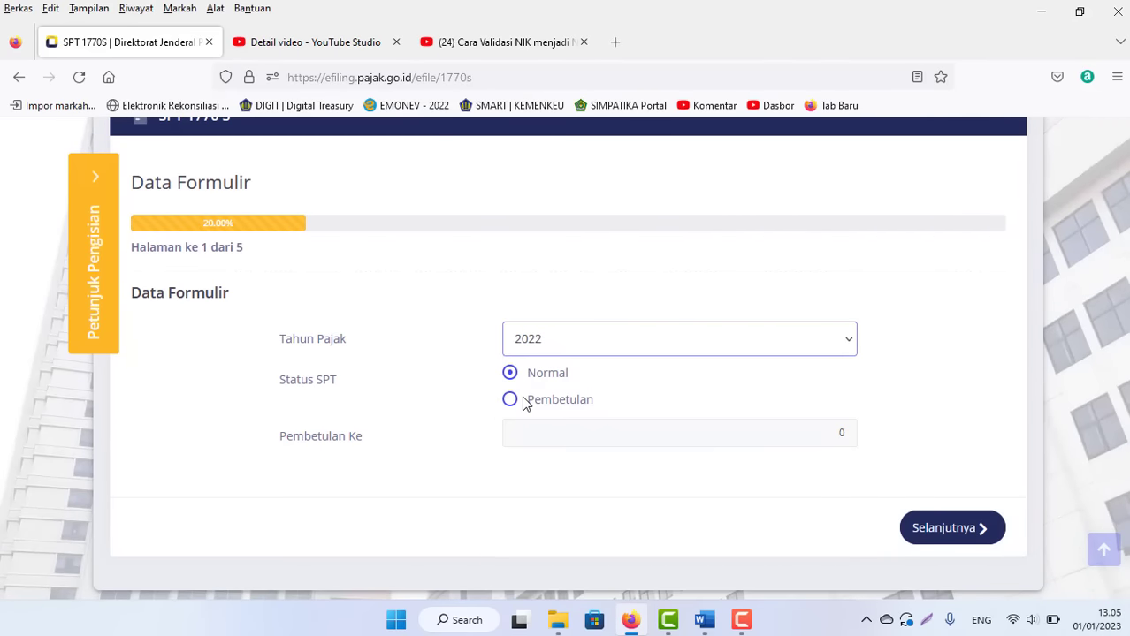
click(513, 375)
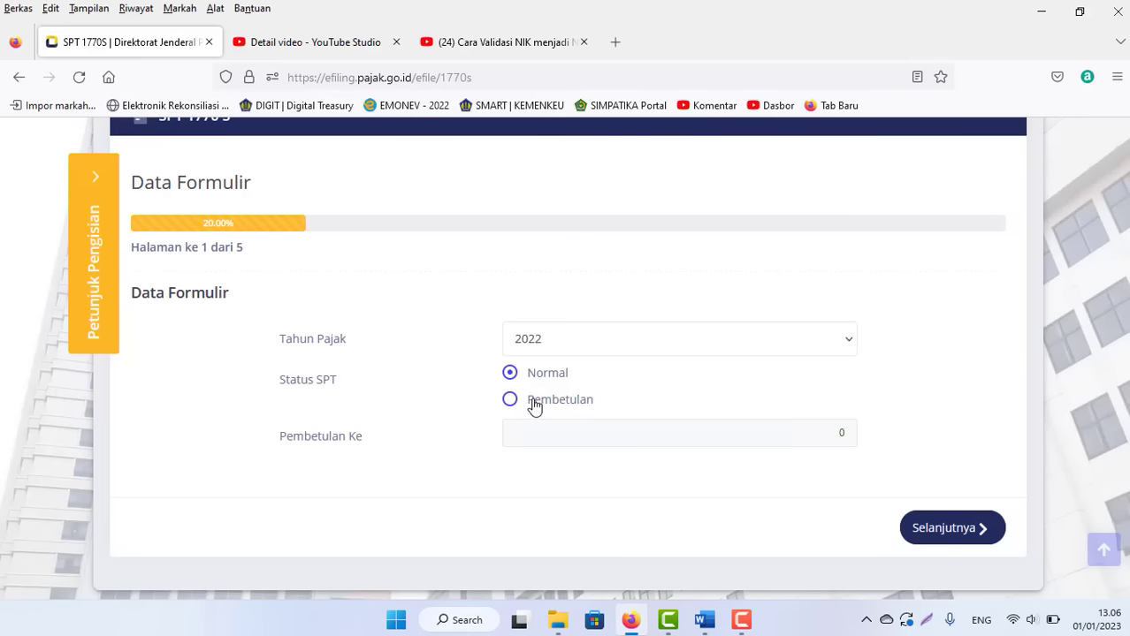
click(932, 529)
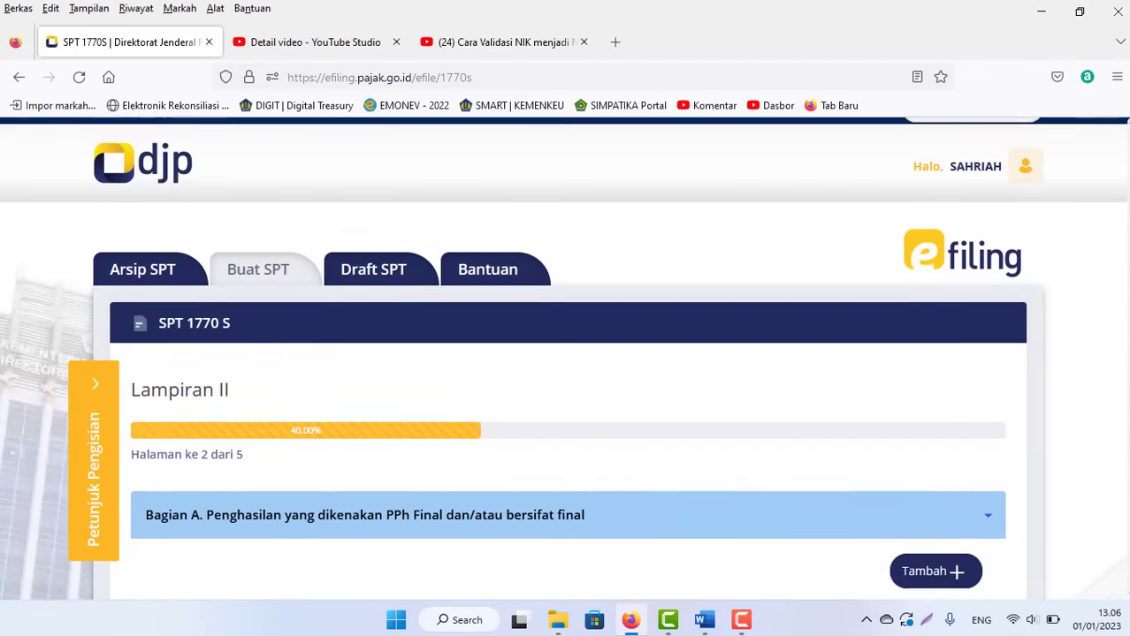
Start a new Bagian A final income entry with the source type "6. Honorarium Atas Beban APBD/APBN"
scroll(565, 353, down, 3)
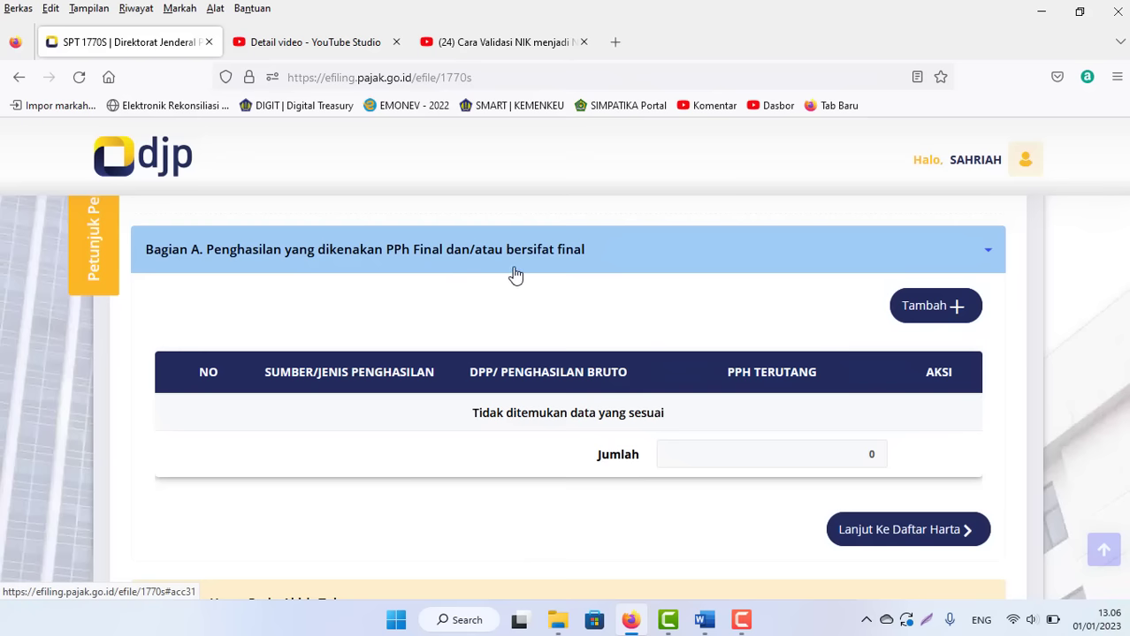
click(934, 306)
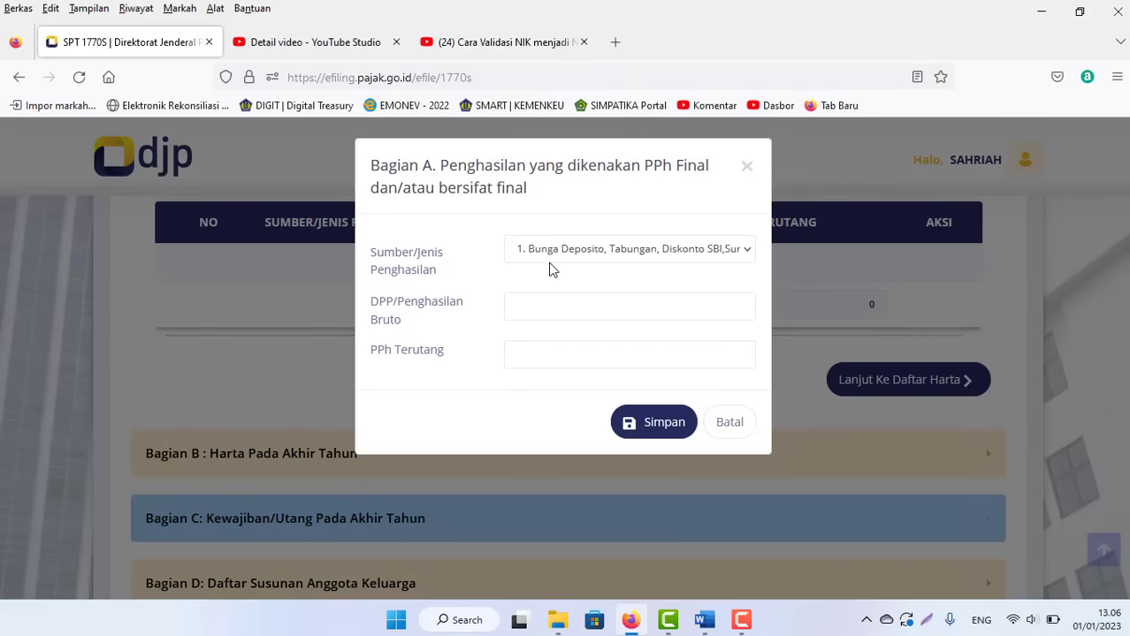
click(551, 255)
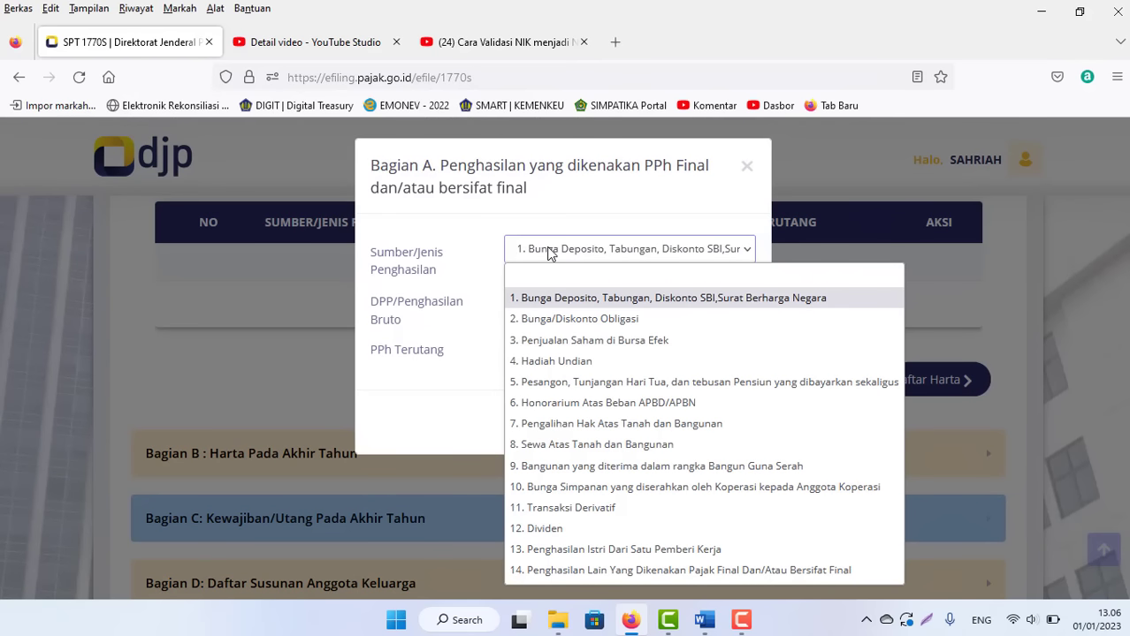
click(579, 403)
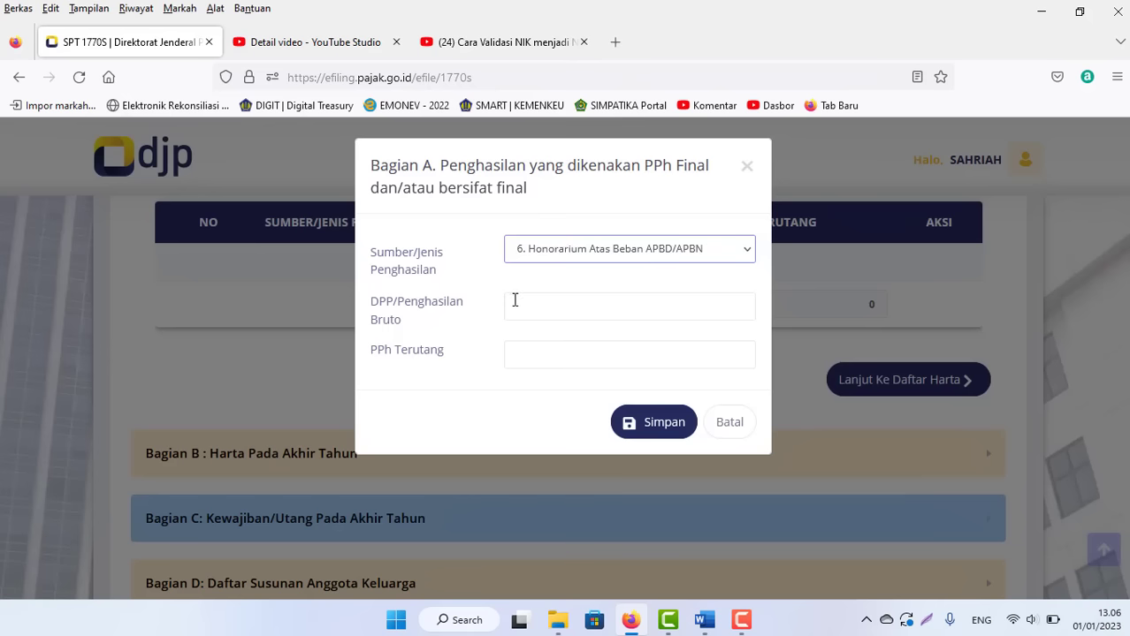
Take the yearly Sertifikasi and Uang Makan amounts, 43152100 and 10088050, from the Word notes, sum them in Excel and copy the total
click(706, 621)
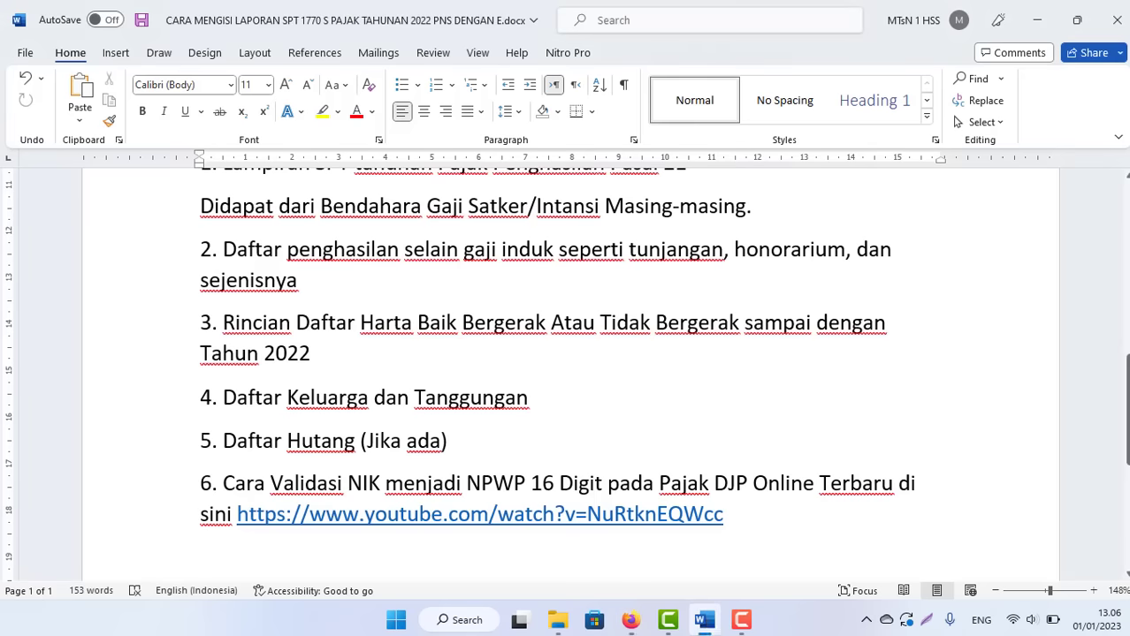
scroll(566, 334, down, 3)
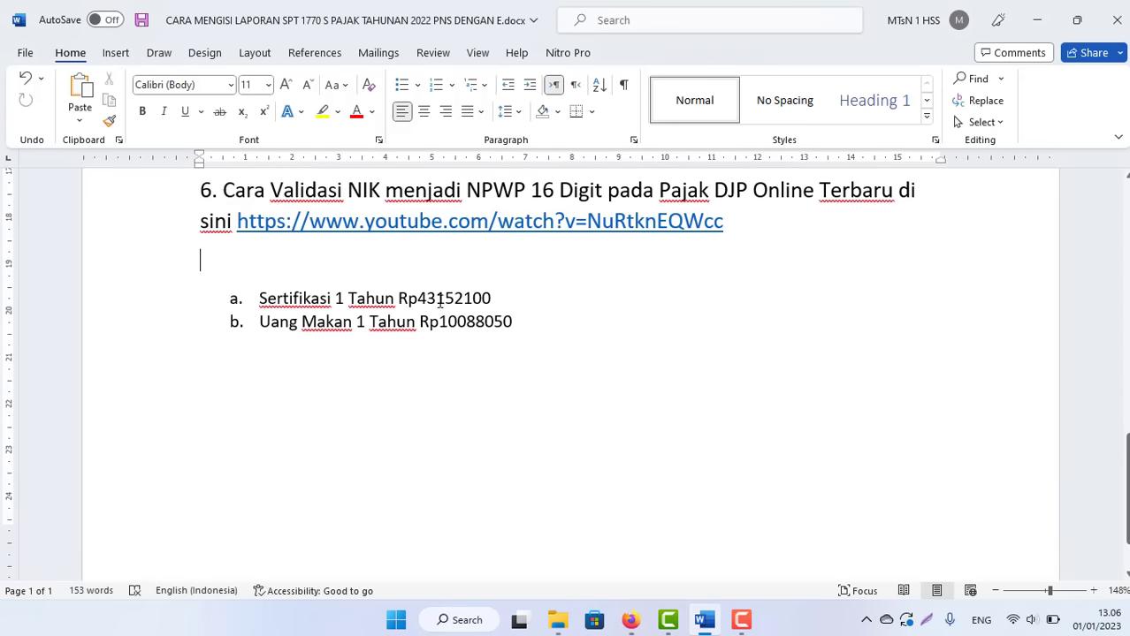
mouse_move(421, 299)
mouse_down()
mouse_move(500, 298)
mouse_move(422, 298)
mouse_up()
click(496, 299)
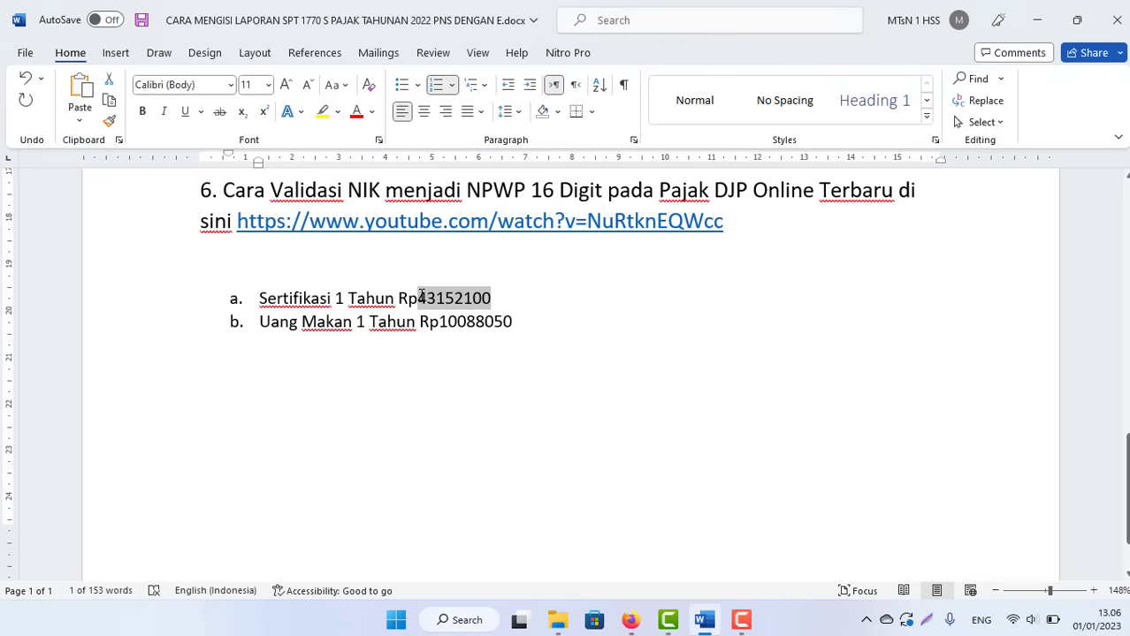
key(super+d)
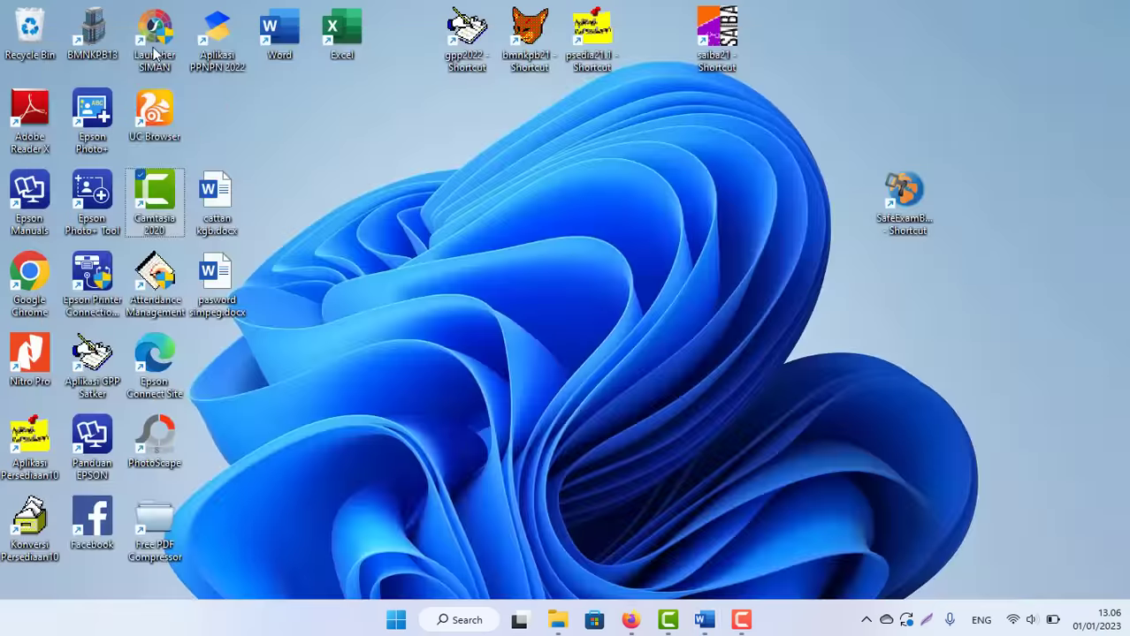
double_click(345, 31)
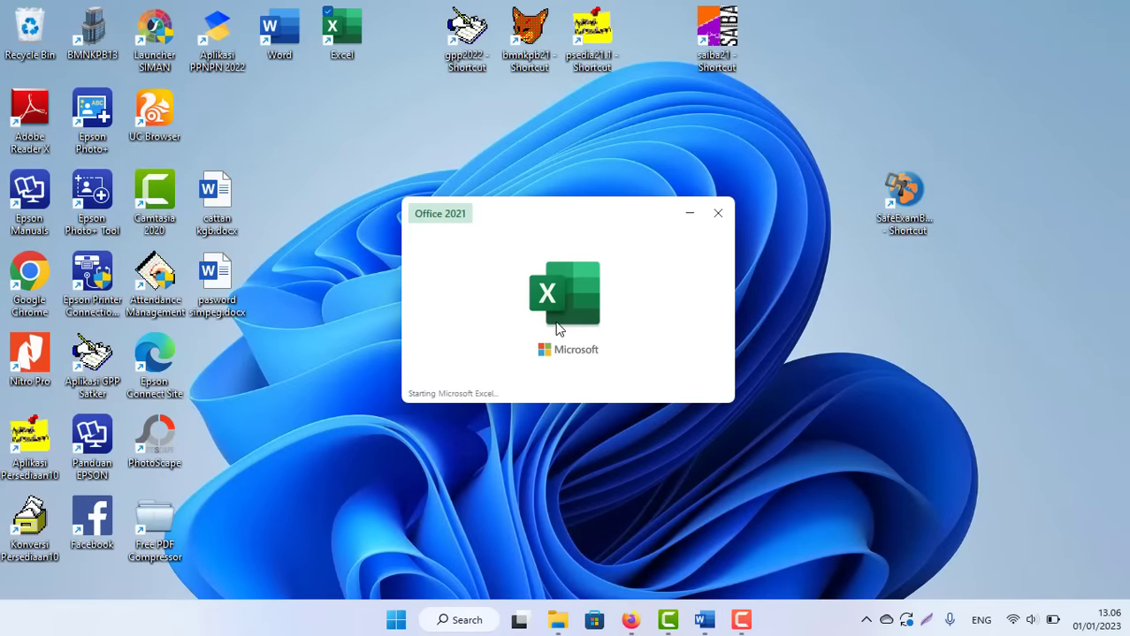
click(741, 618)
click(1050, 521)
click(1050, 522)
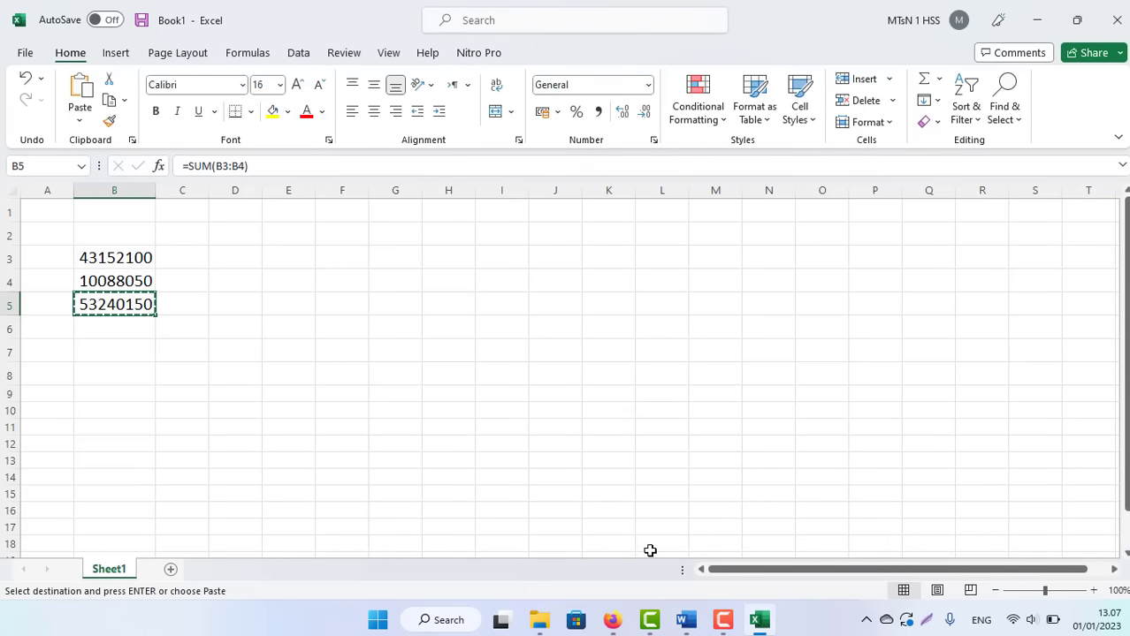
Back in the browser, enter DPP/Penghasilan Bruto 53.240.150 and PPh Terutang 0 for the honorarium income and save the entry
click(623, 624)
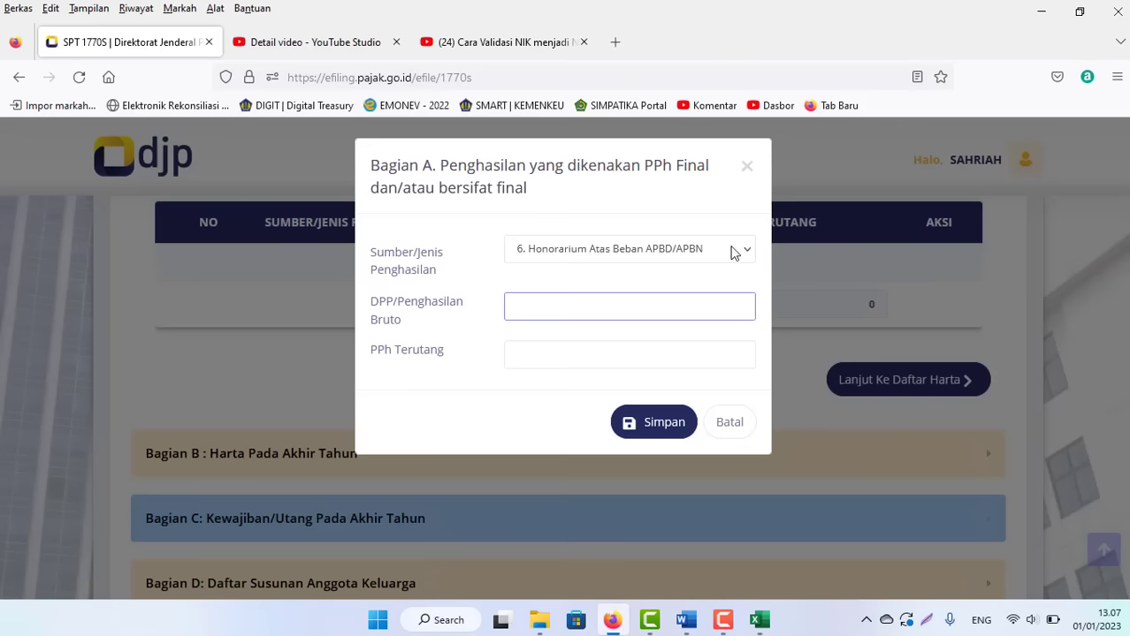
text(53240150)
click(666, 352)
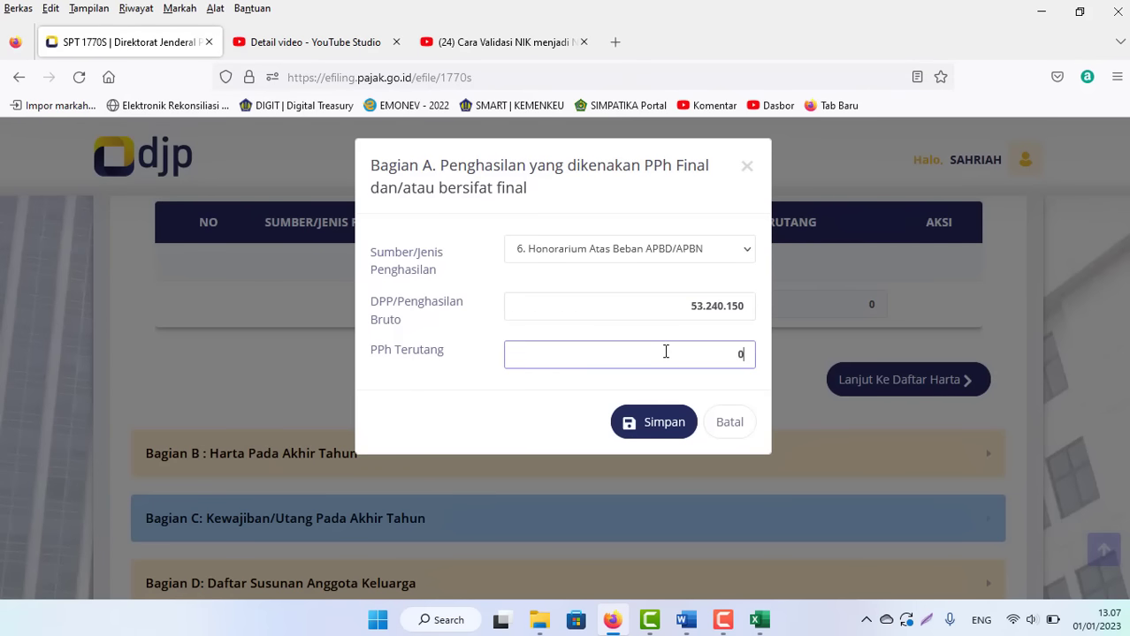
click(651, 425)
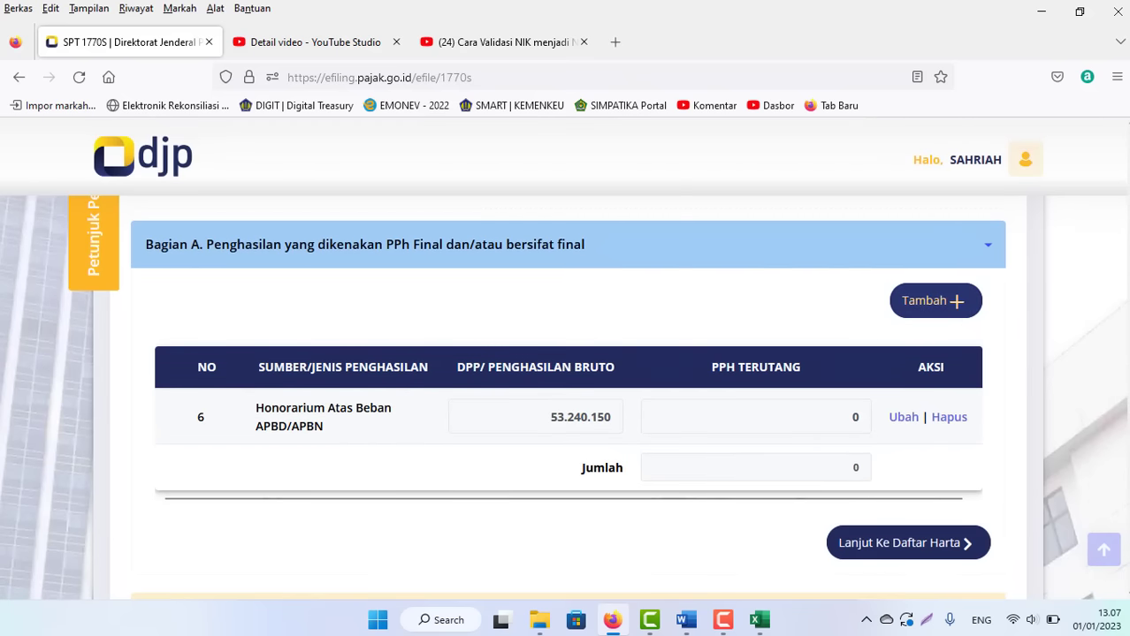
Continue to Bagian B, the year-end asset list, and load the assets from last year's SPT
scroll(566, 397, down, 3)
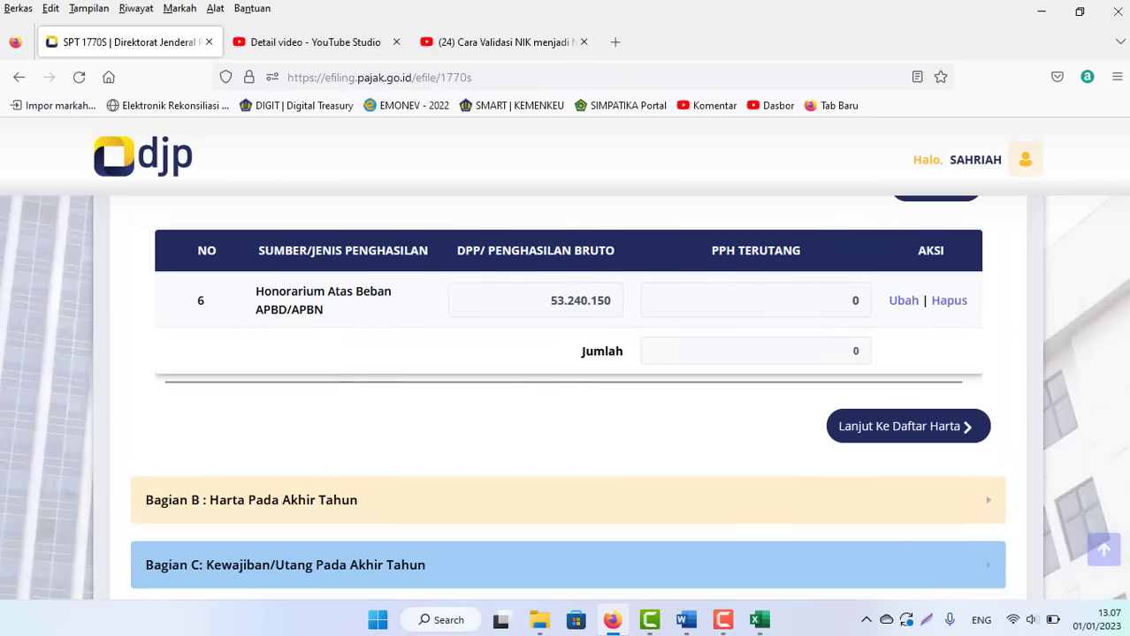
click(898, 433)
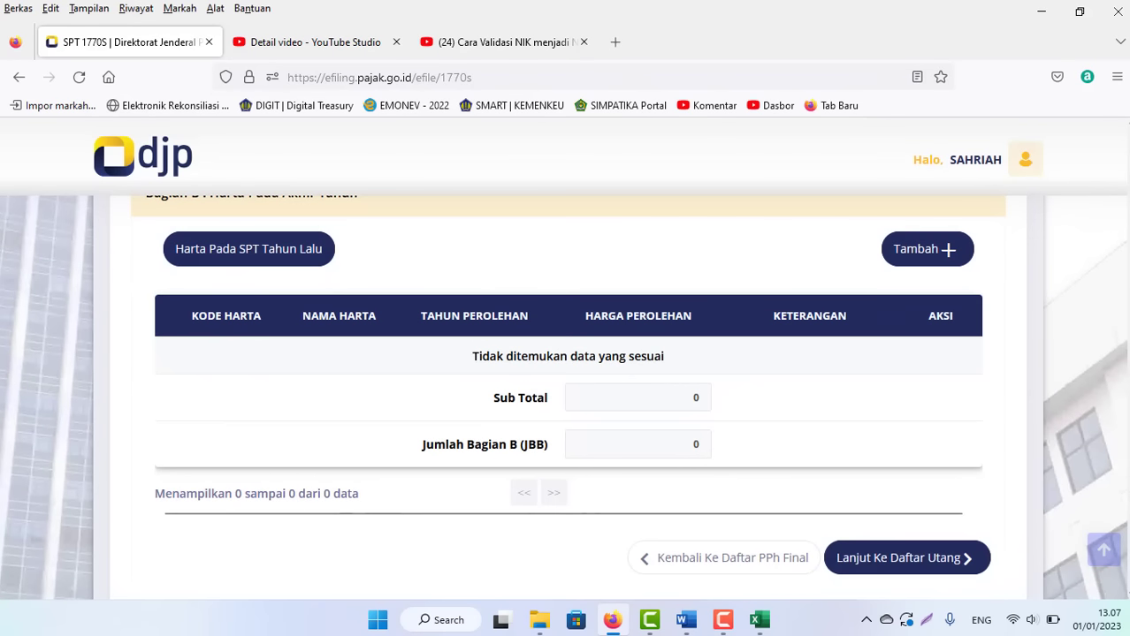
scroll(566, 397, up, 1)
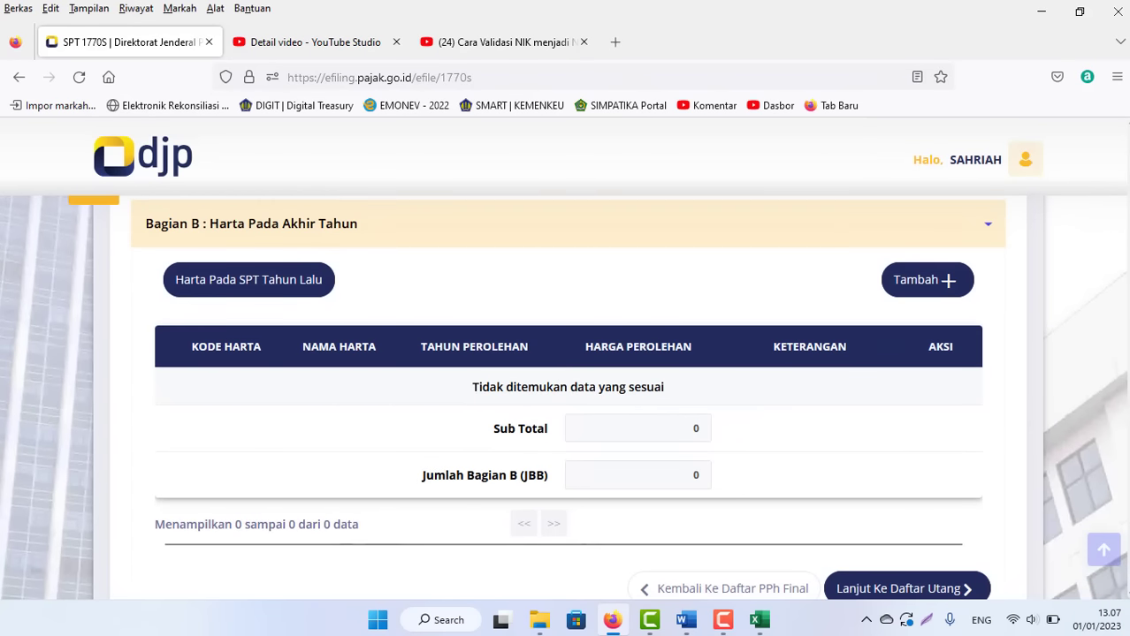
click(239, 293)
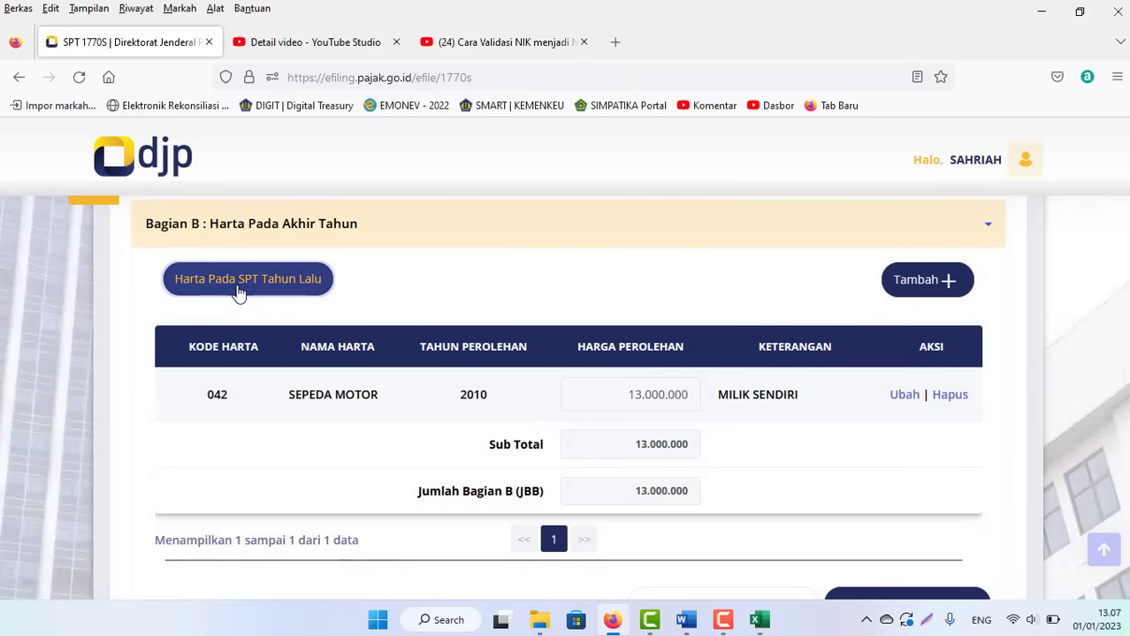
click(935, 279)
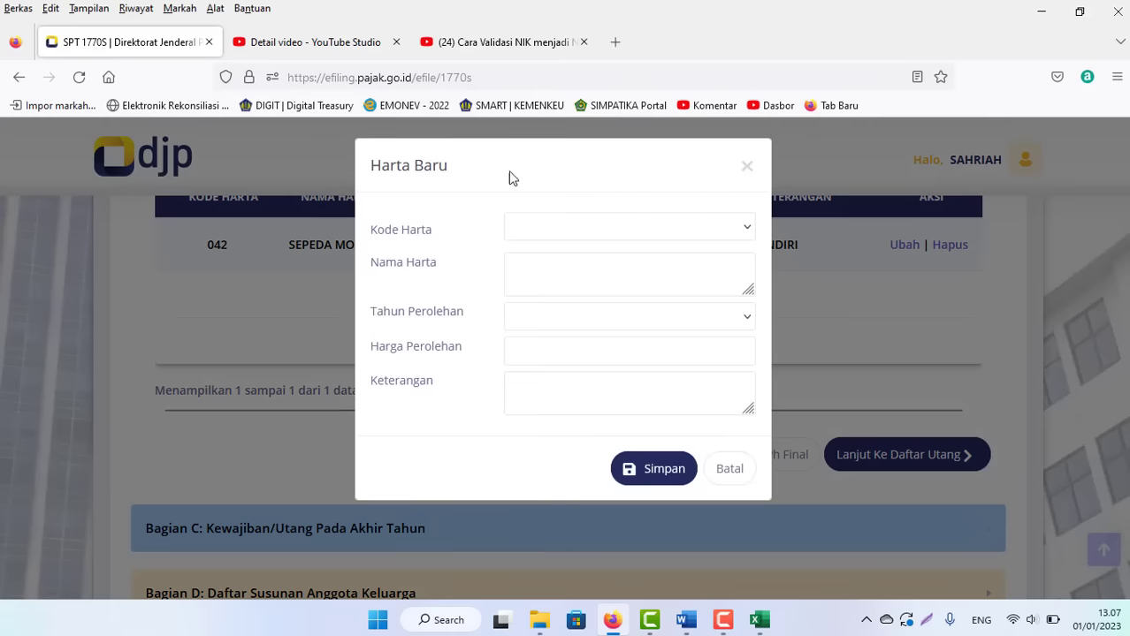
click(745, 228)
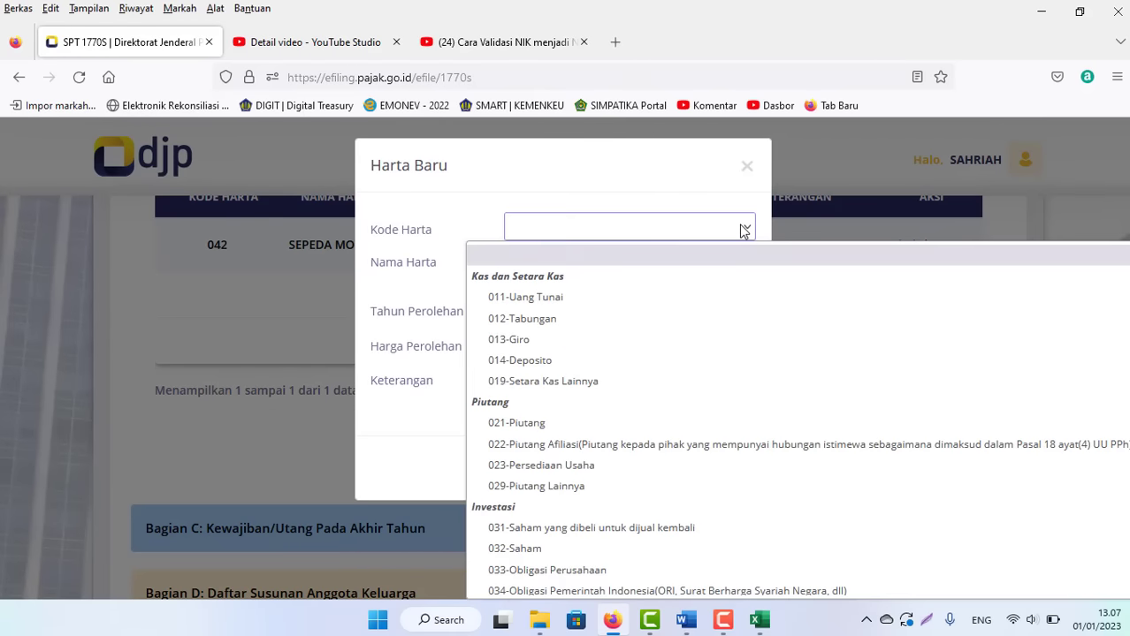
click(544, 297)
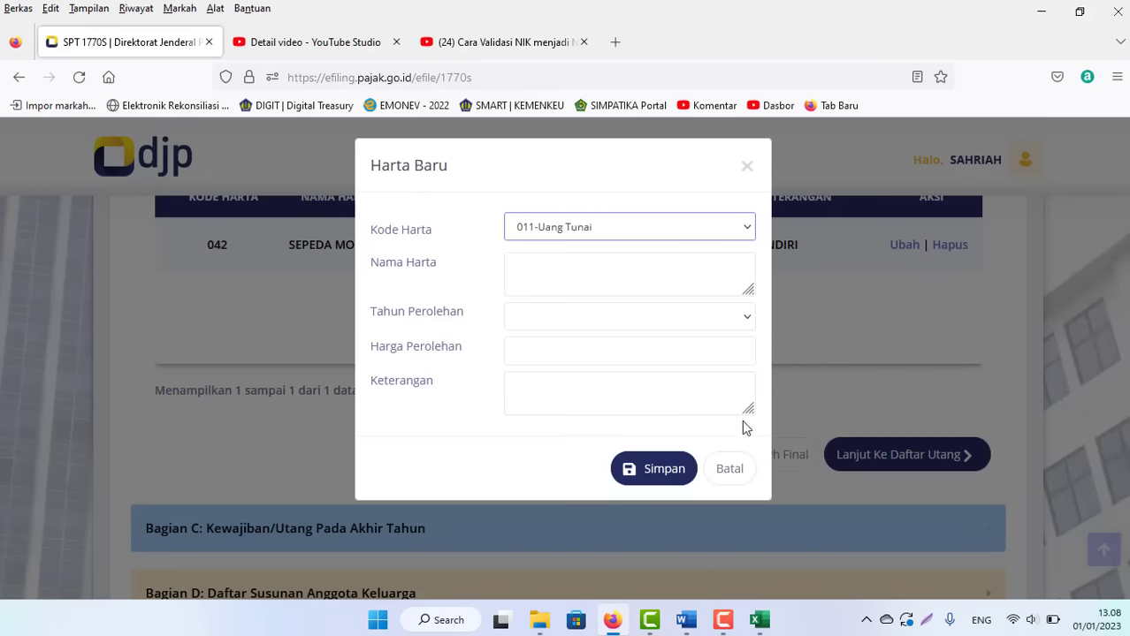
click(728, 473)
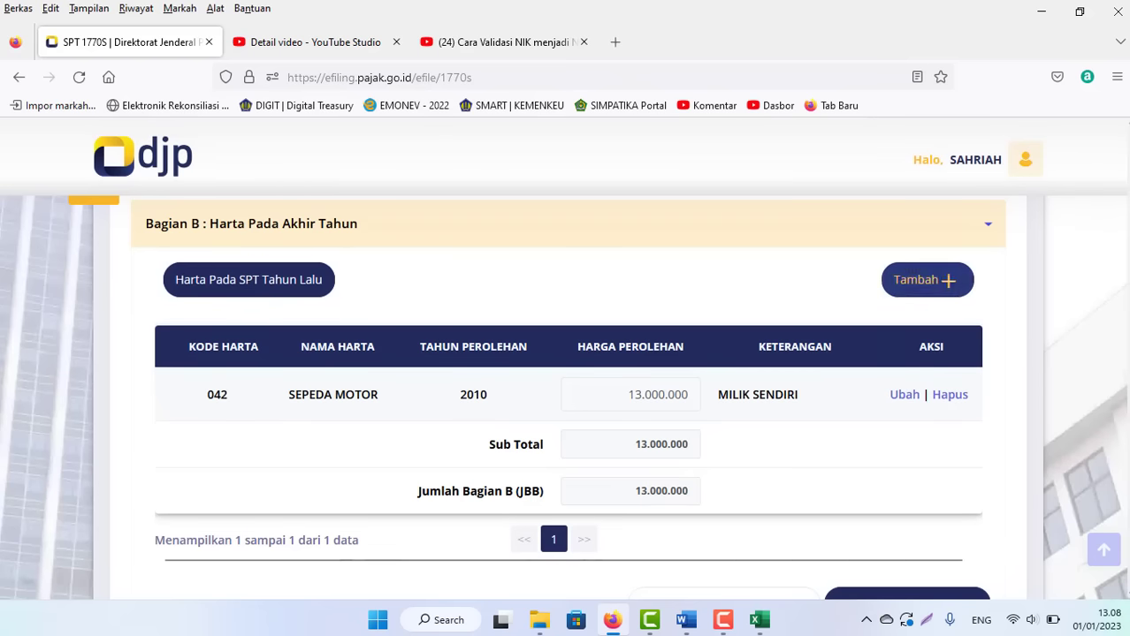
Continue to Bagian C, the year-end debt list, and try to load the debts from last year's SPT
scroll(566, 398, down, 3)
scroll(904, 407, down, 1)
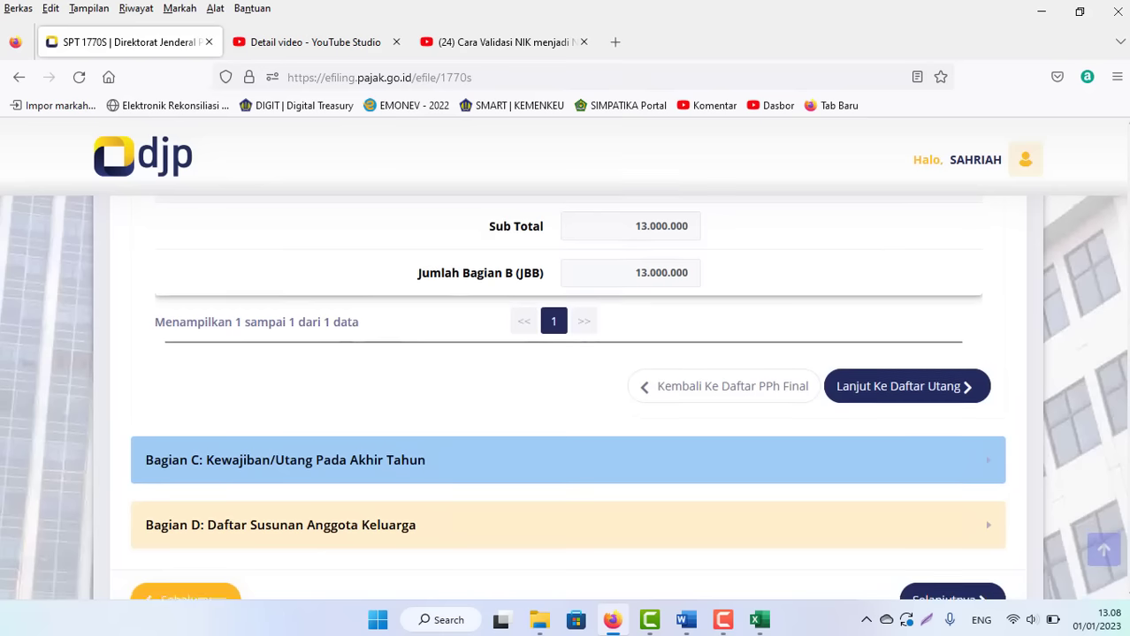
click(905, 374)
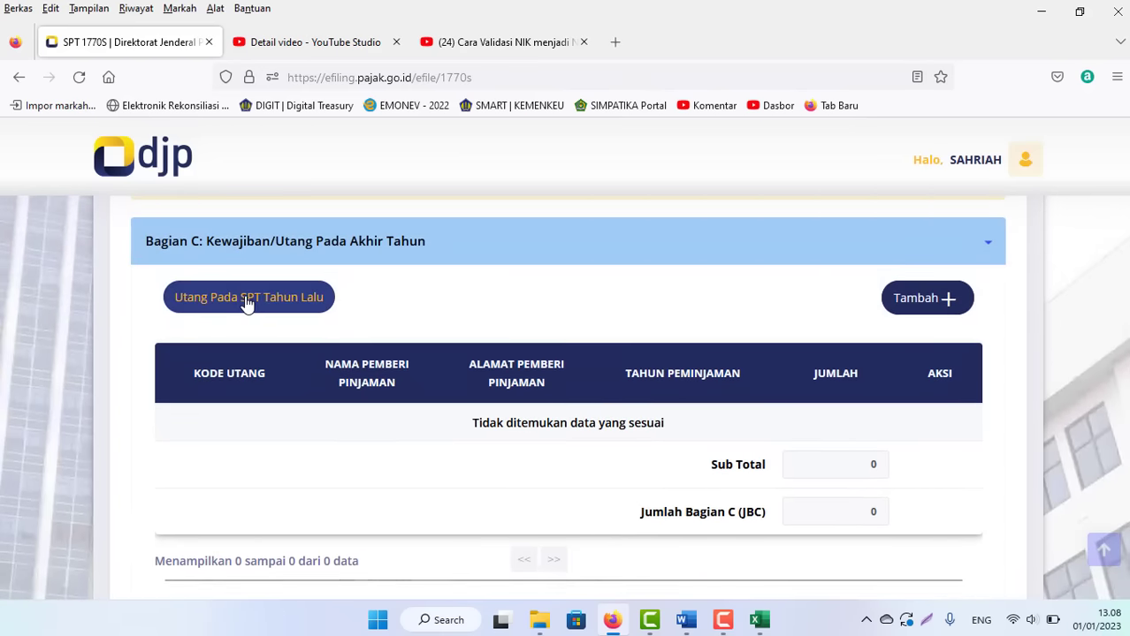
click(248, 300)
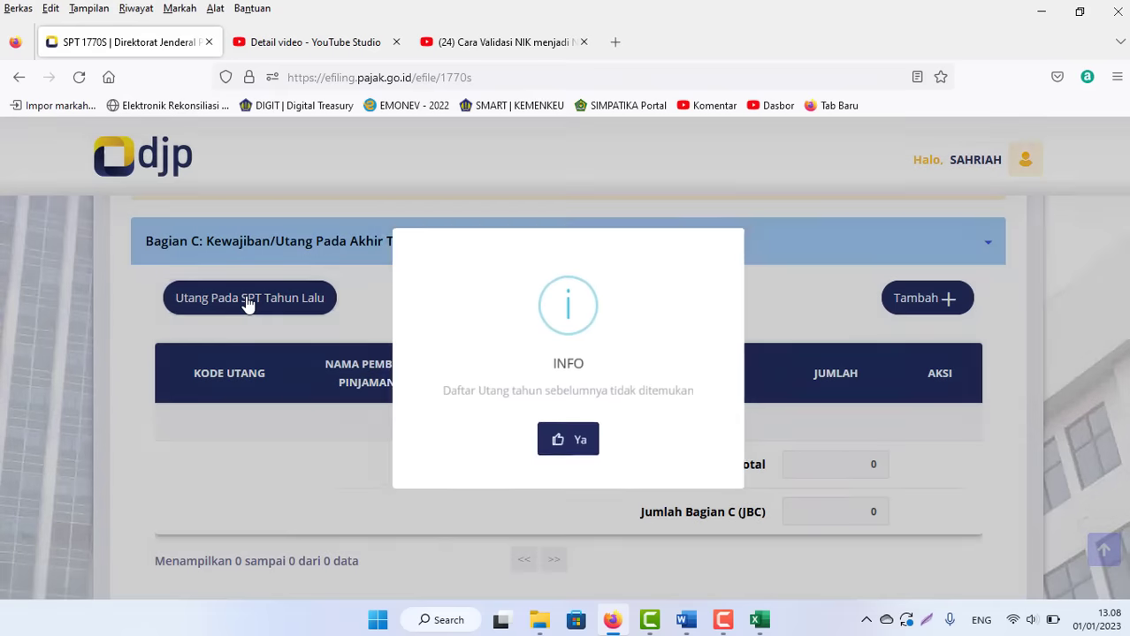
click(582, 446)
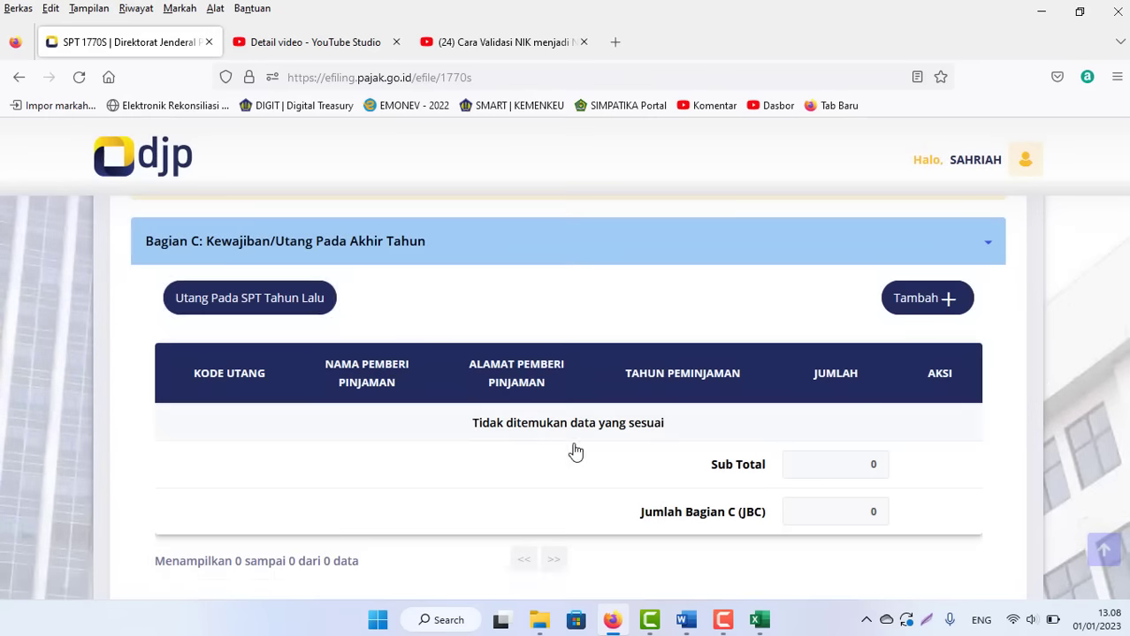
click(921, 300)
click(540, 231)
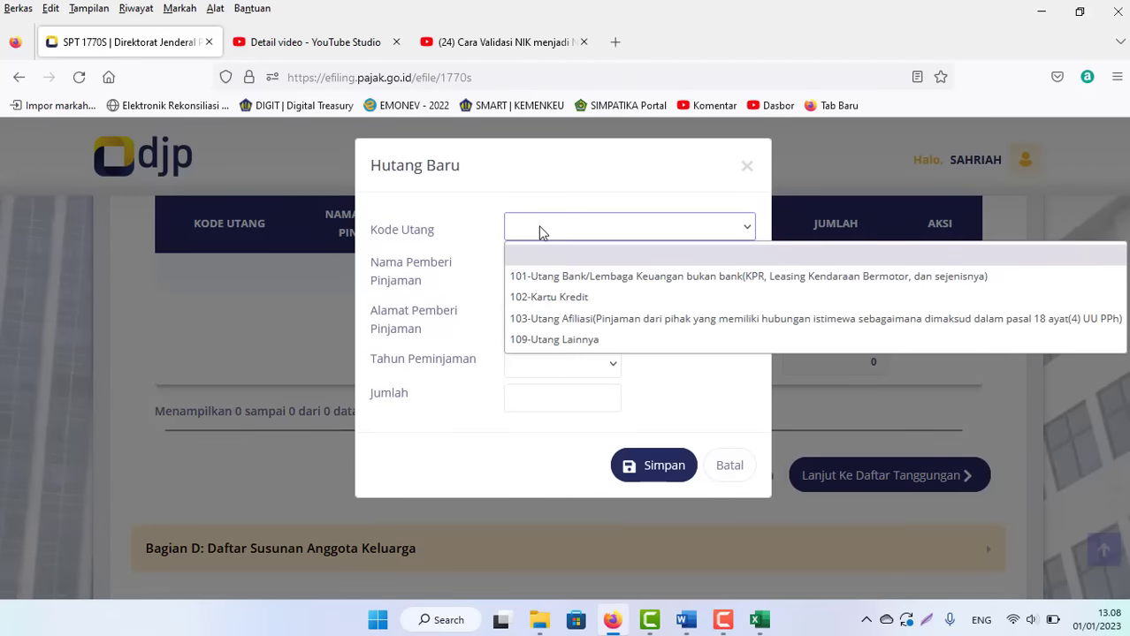
click(540, 231)
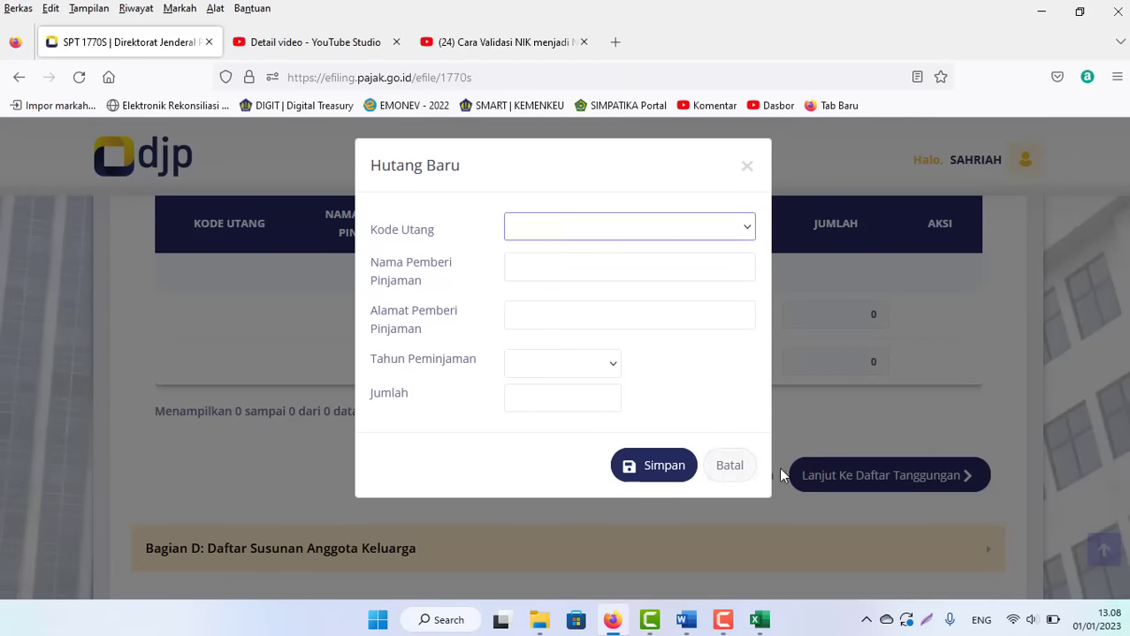
click(730, 467)
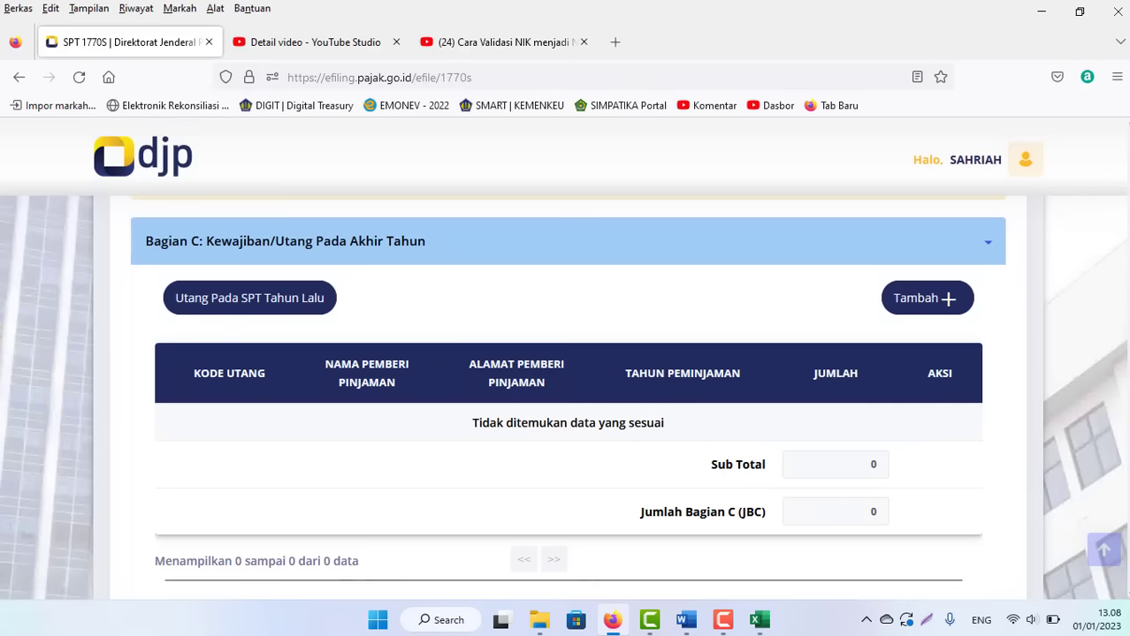
Continue to Bagian D and load the family dependents from last year's SPT, checking the husband's entry without editing it
scroll(1122, 392, down, 3)
scroll(1122, 391, up, 2)
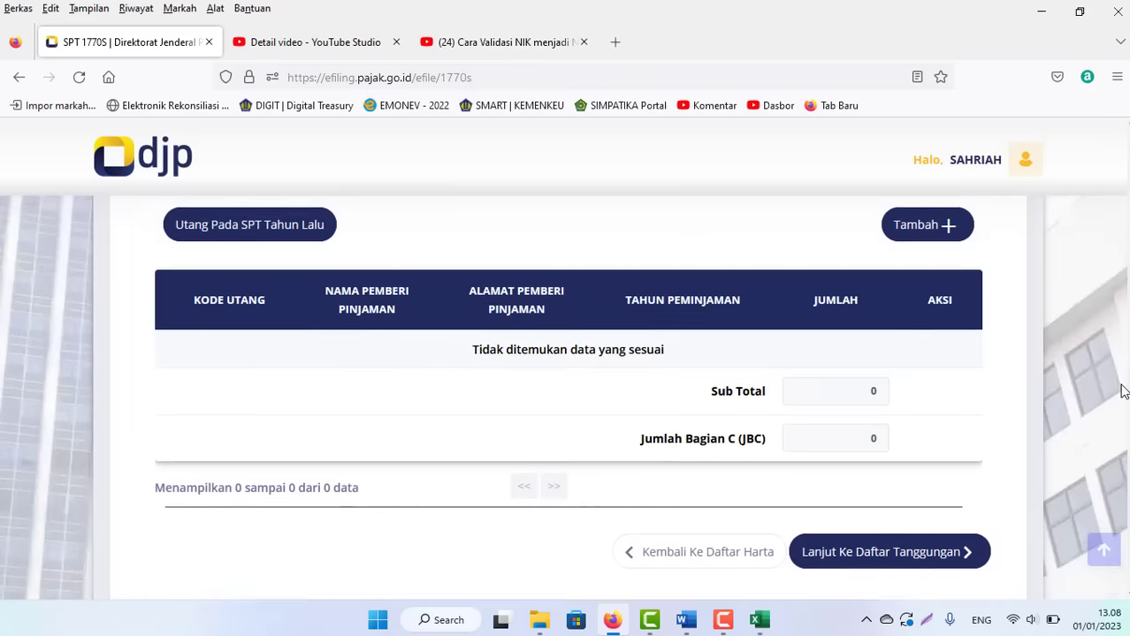
scroll(1122, 391, down, 2)
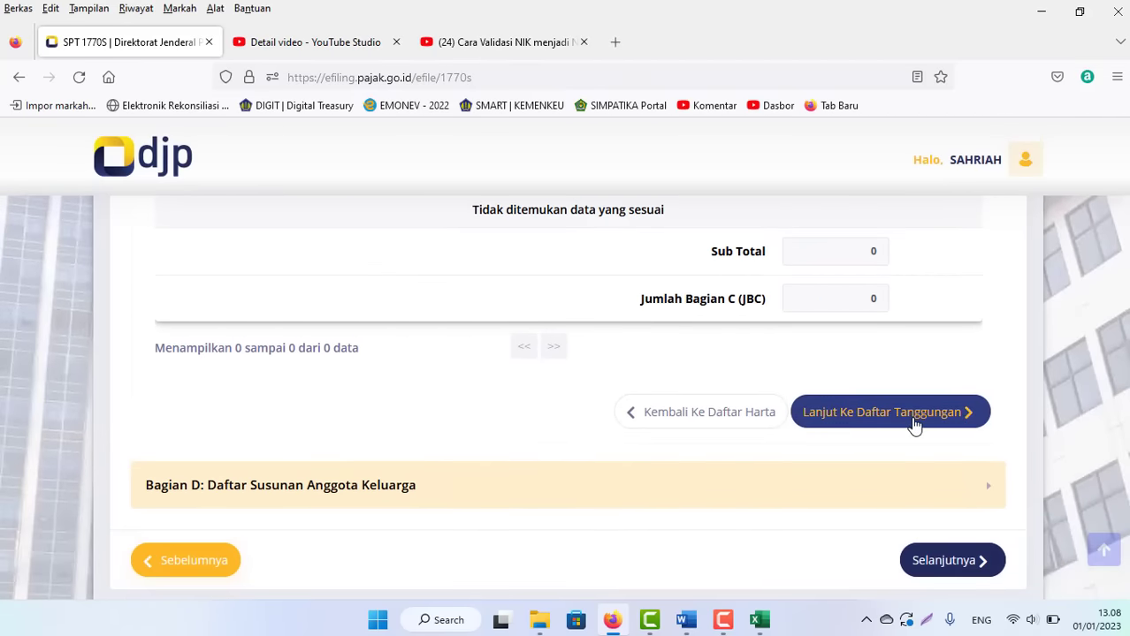
click(915, 412)
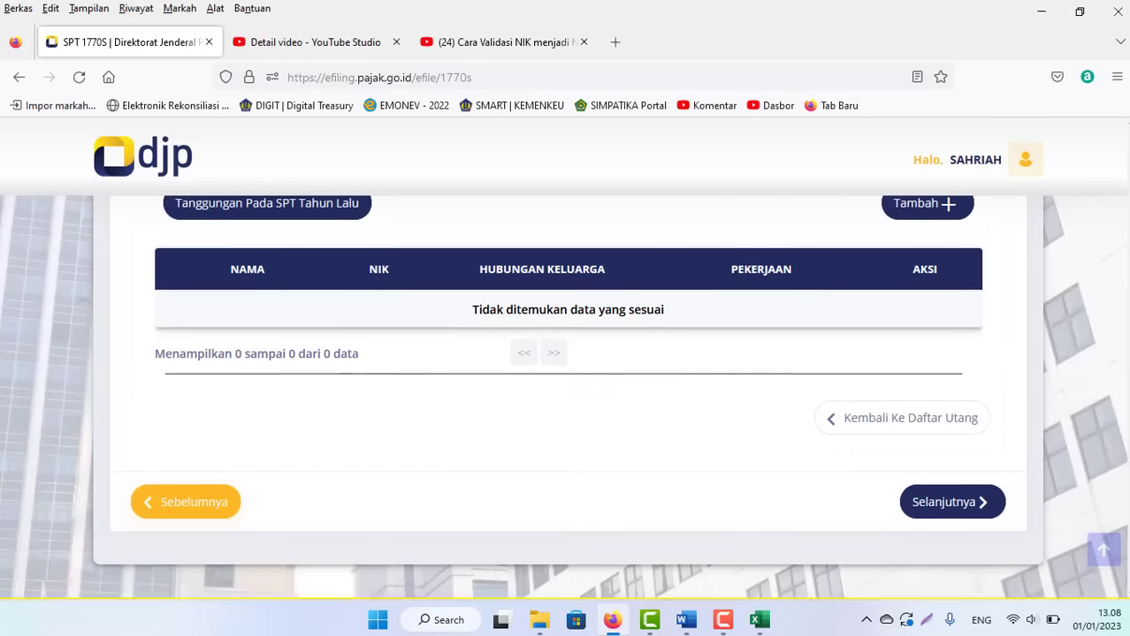
scroll(1123, 398, up, 1)
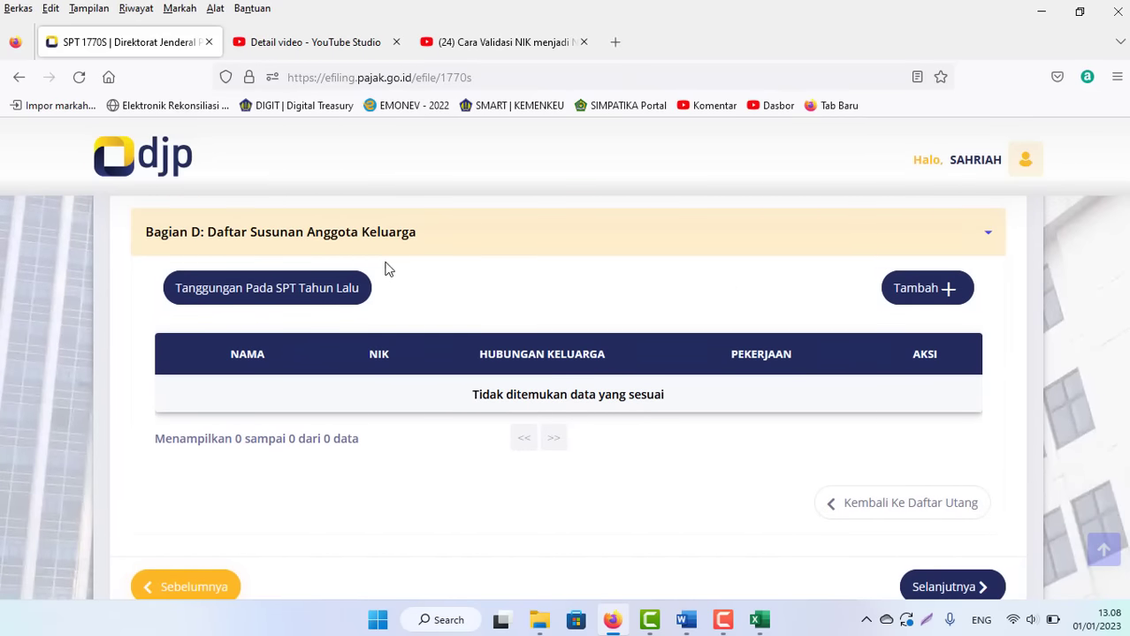
click(266, 297)
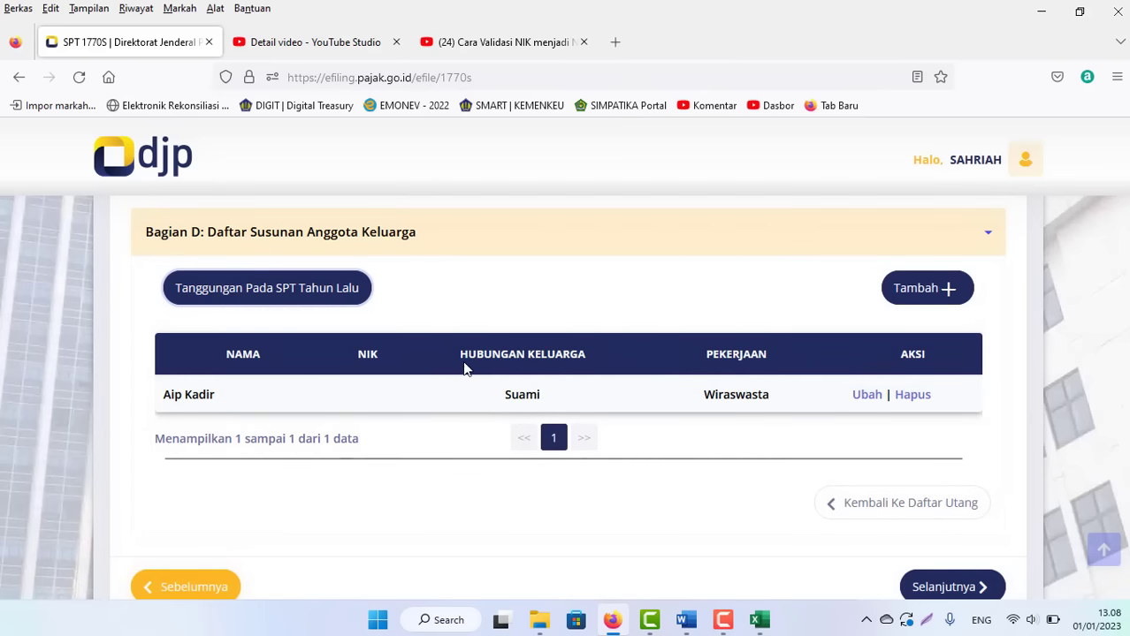
click(859, 396)
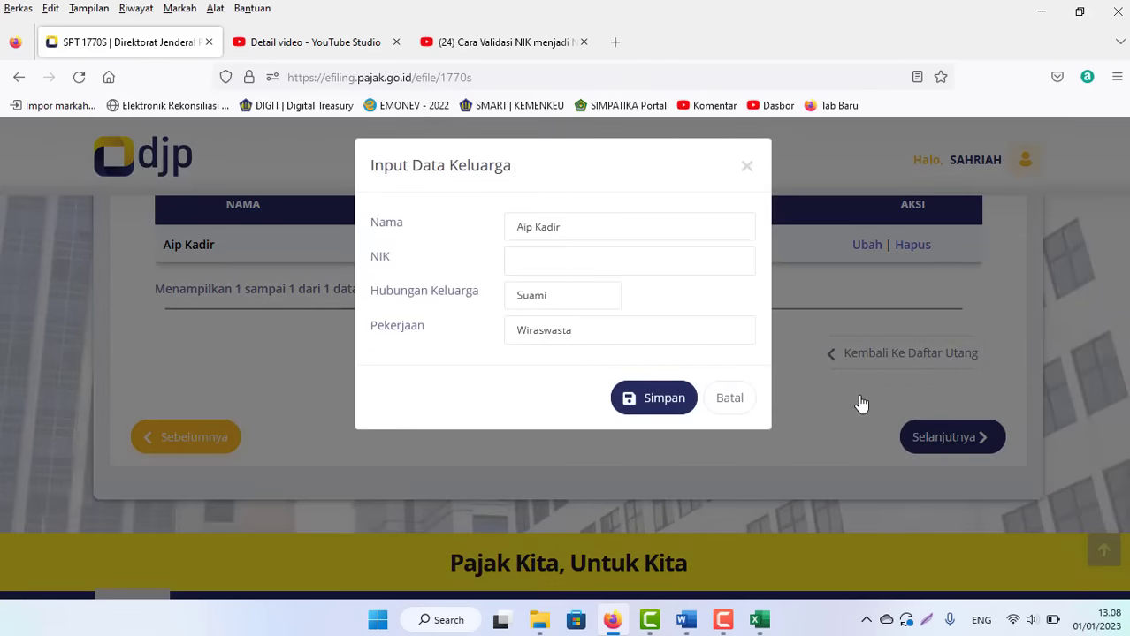
click(726, 410)
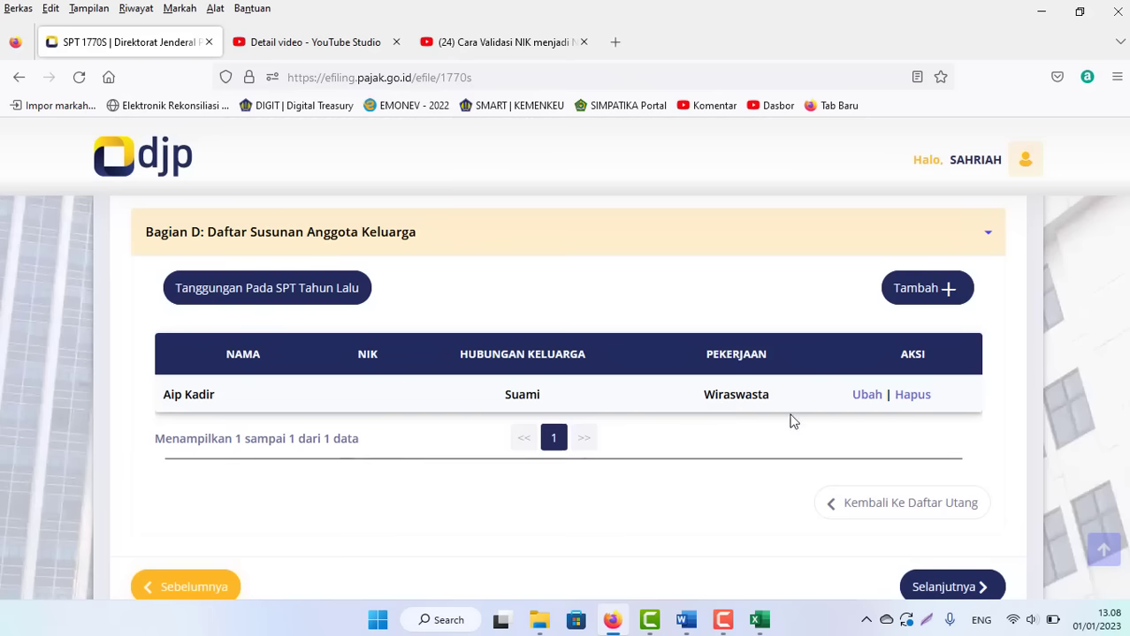
Delete the husband's entry from the Bagian D family list, and open the blank family member form and close it without adding anyone
click(903, 396)
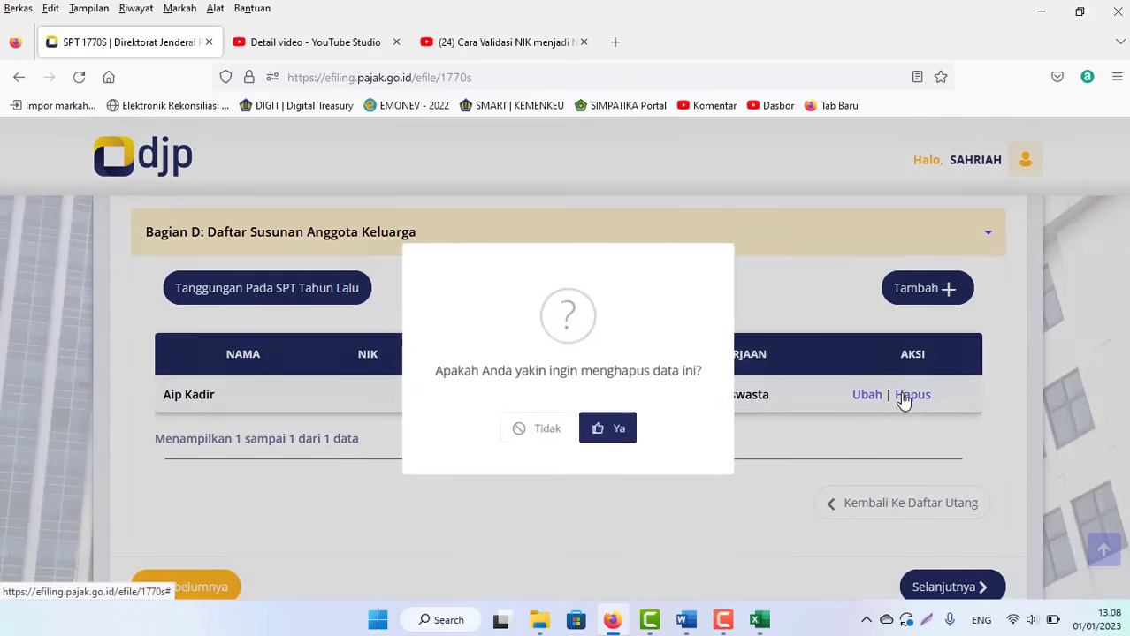
click(622, 442)
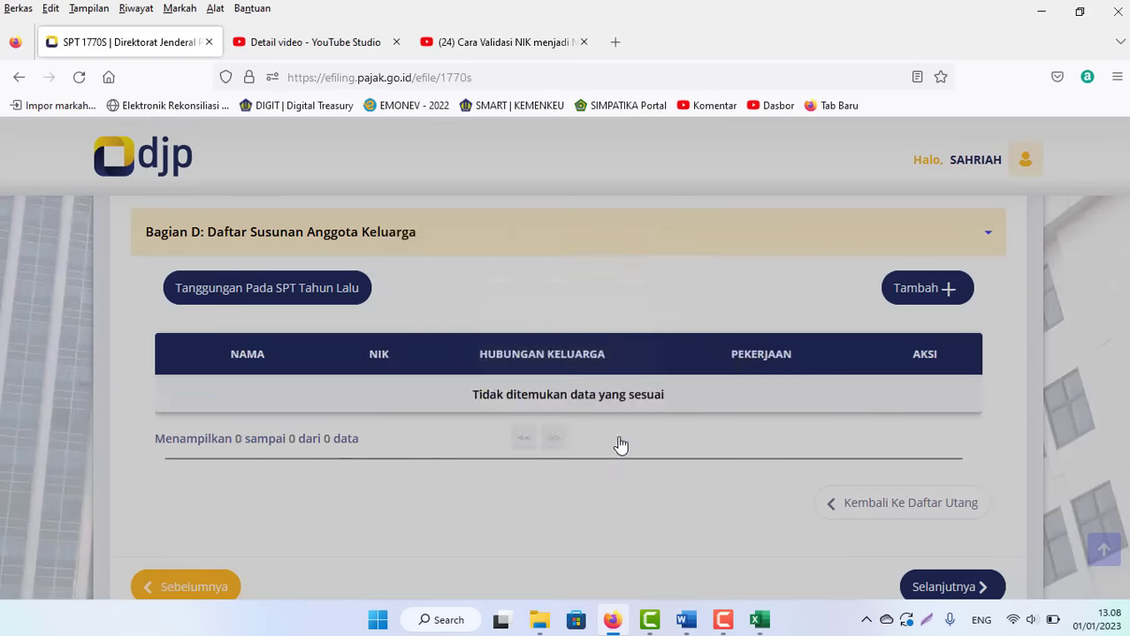
click(908, 293)
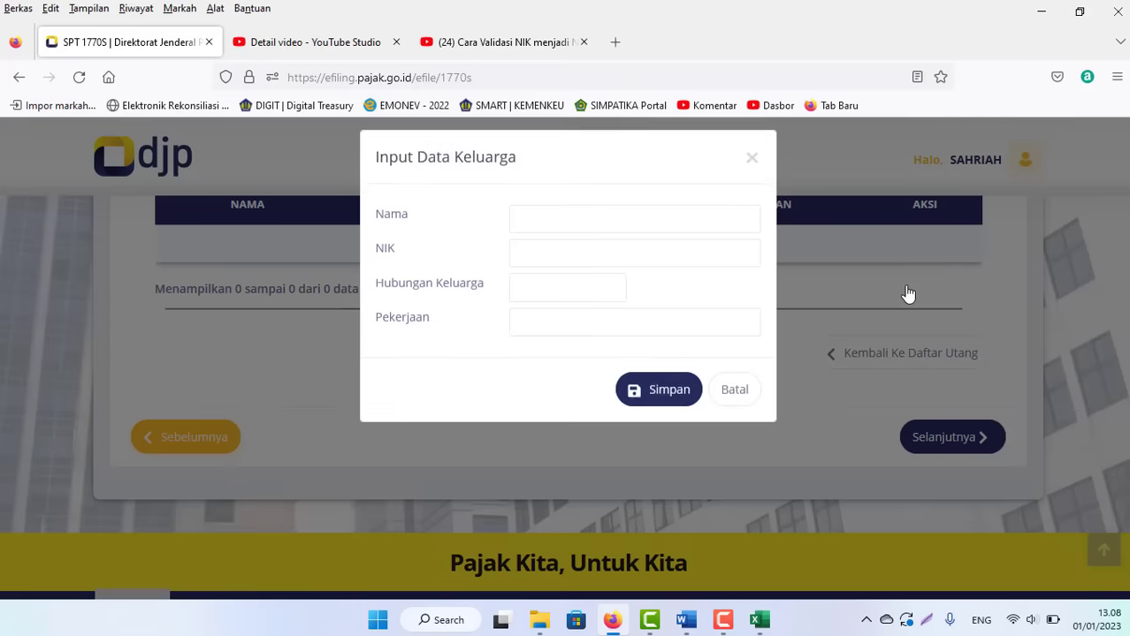
click(752, 169)
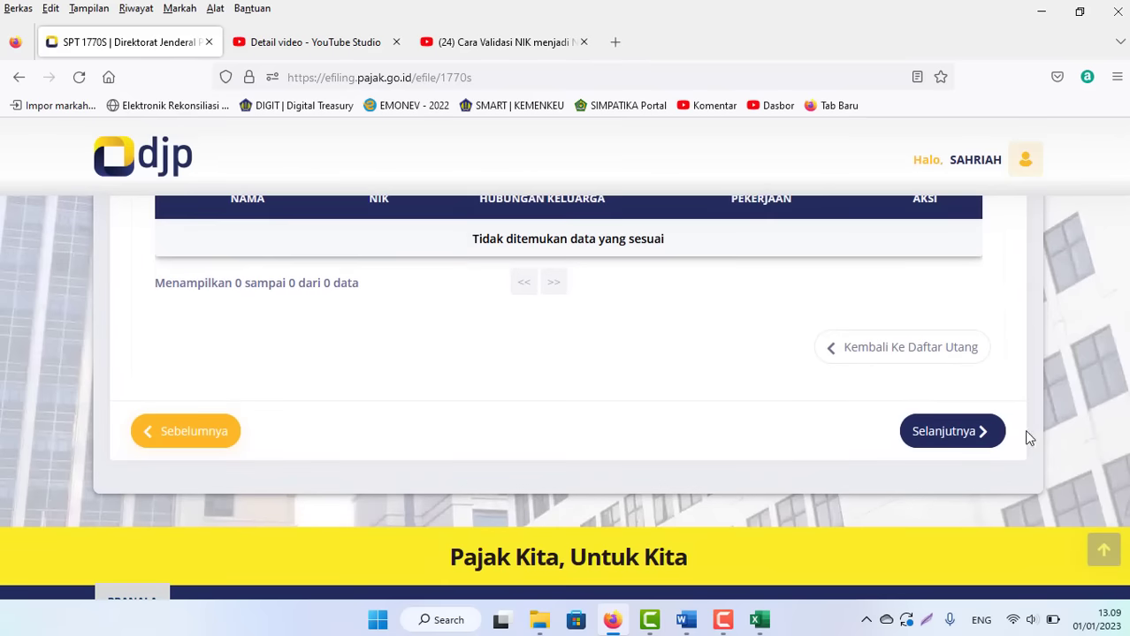
Continue to Lampiran I and review the other domestic net income fields in Bagian A, leaving them empty
click(950, 431)
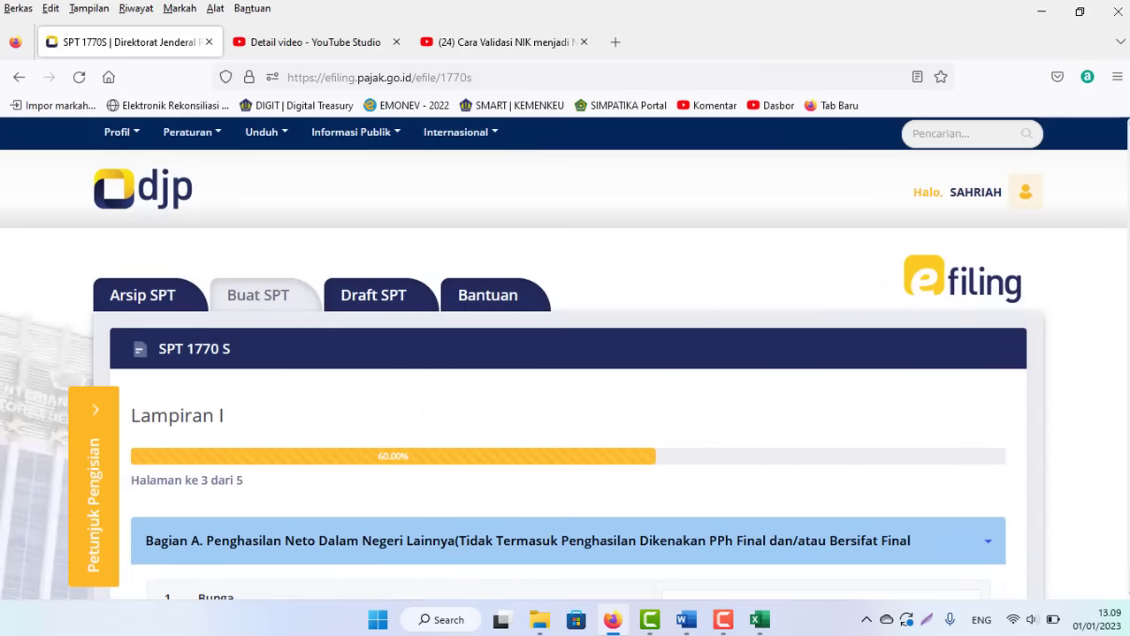
scroll(566, 372, down, 4)
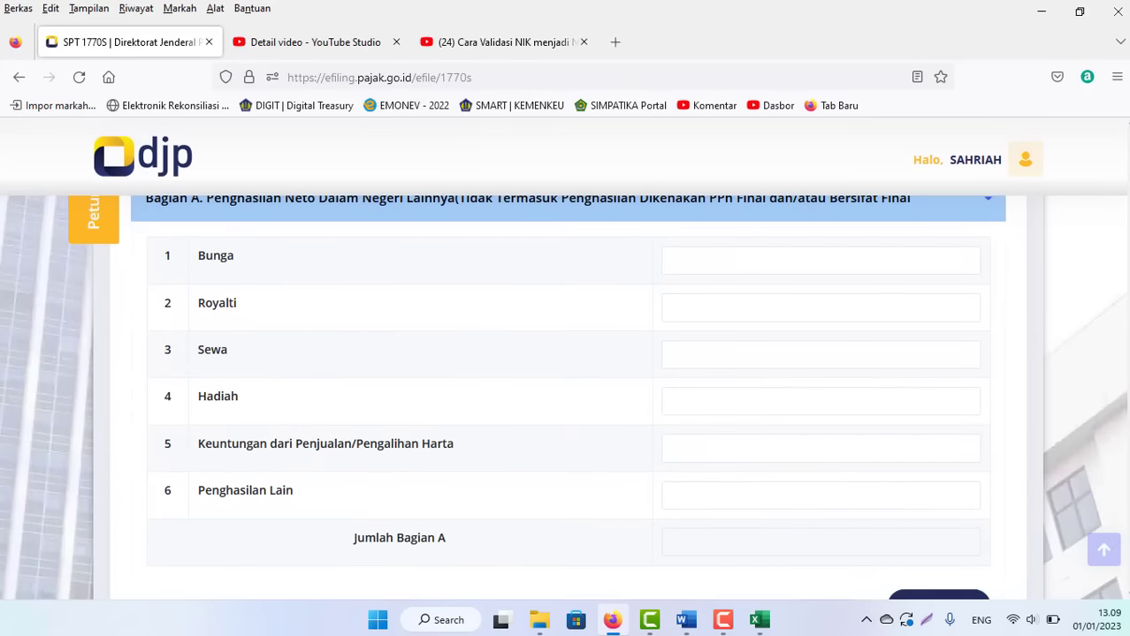
scroll(581, 380, up, 1)
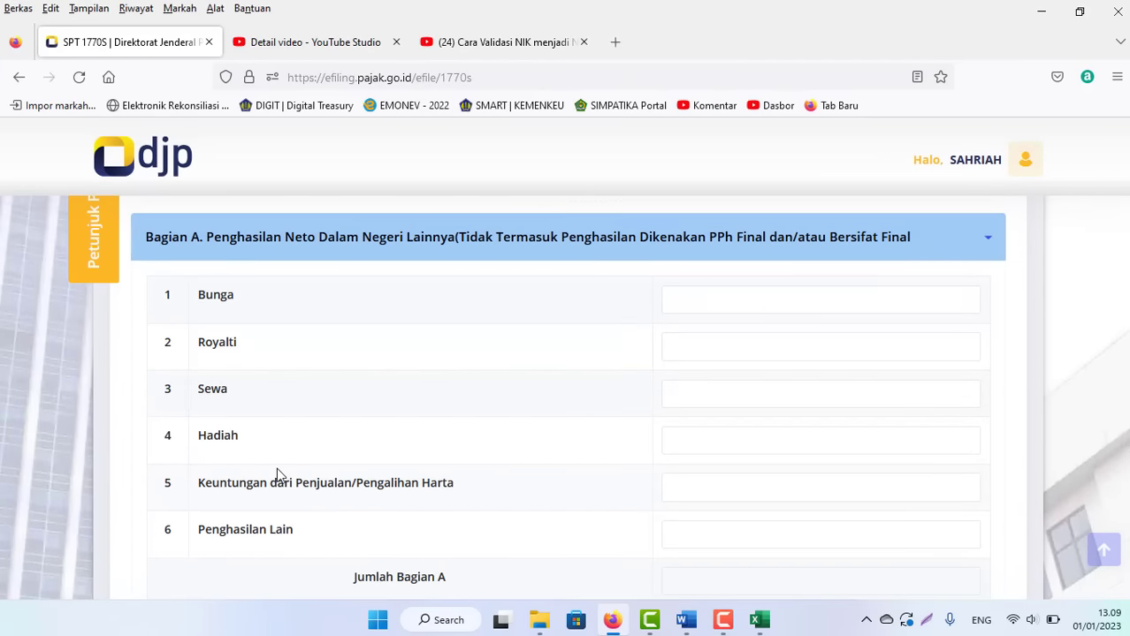
scroll(976, 228, down, 1)
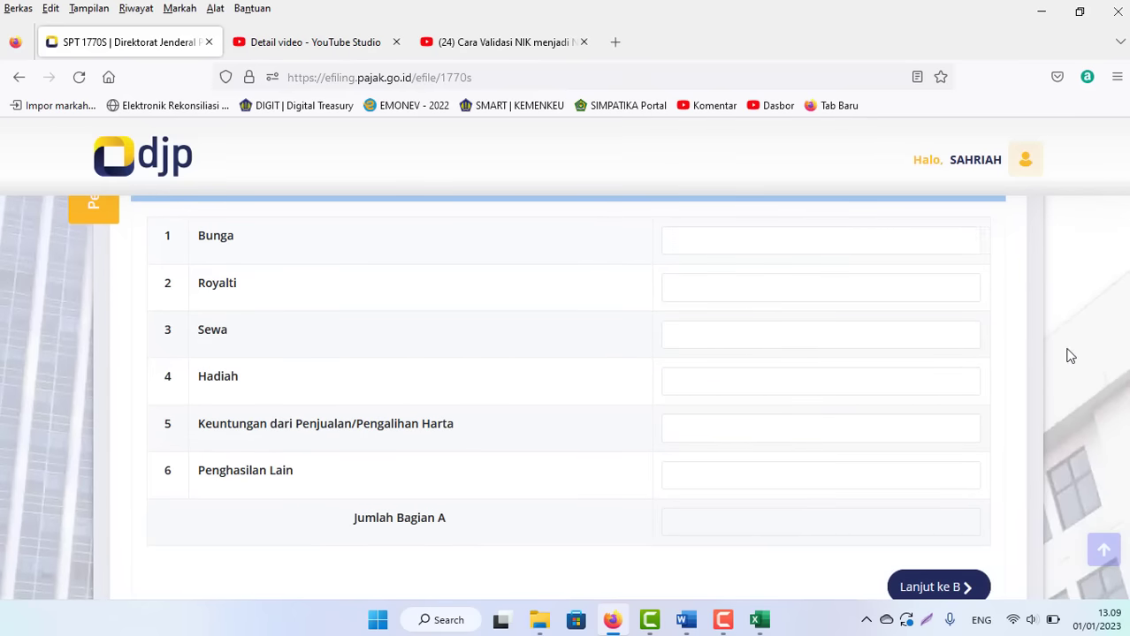
scroll(933, 322, down, 4)
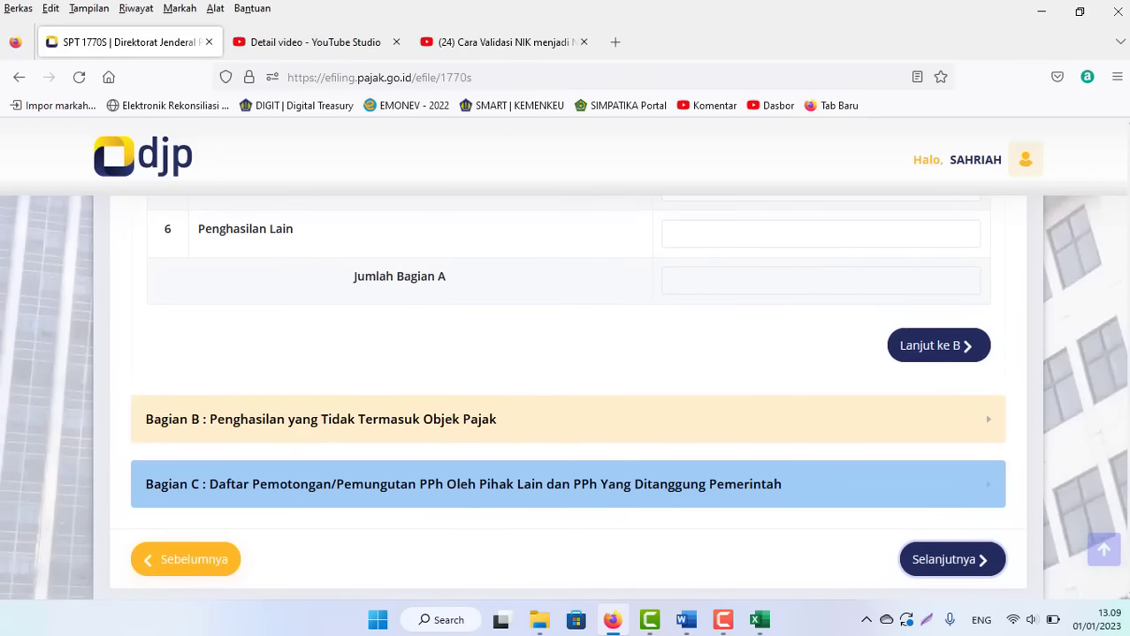
Proceed through Bagian B, non-taxable income, without entering amounts, and continue to Bagian C, the tax withholding list
click(926, 311)
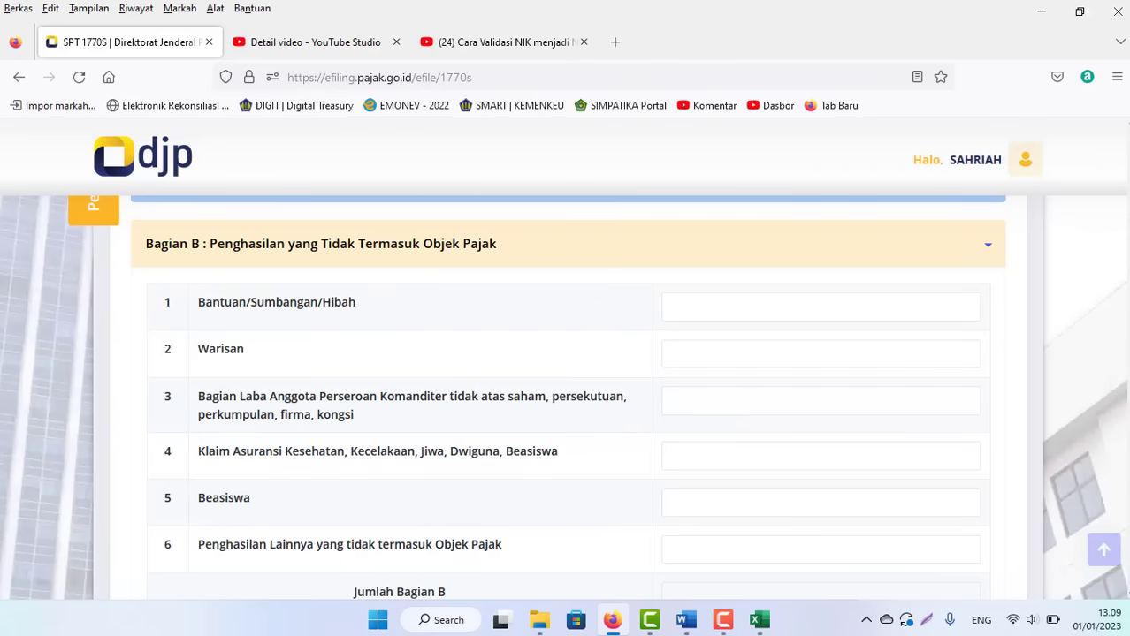
scroll(565, 398, down, 5)
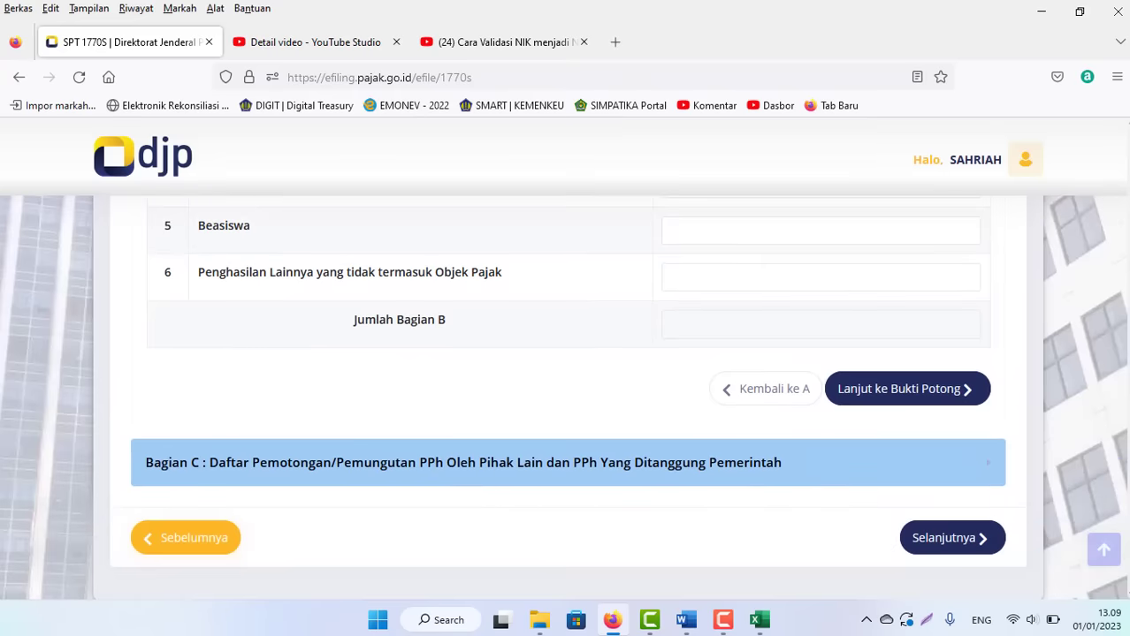
click(881, 398)
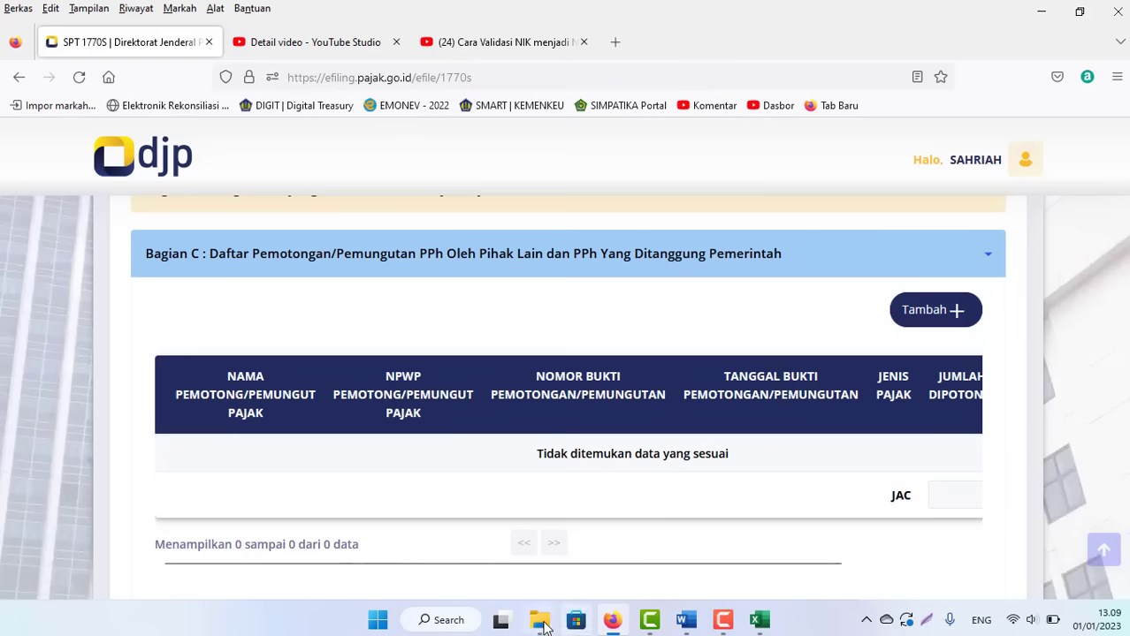
Switch to File Explorer and open the 1721-A2 withholding form PDF from the SPT_TAHUNAN_2022 folder
mouse_move(545, 626)
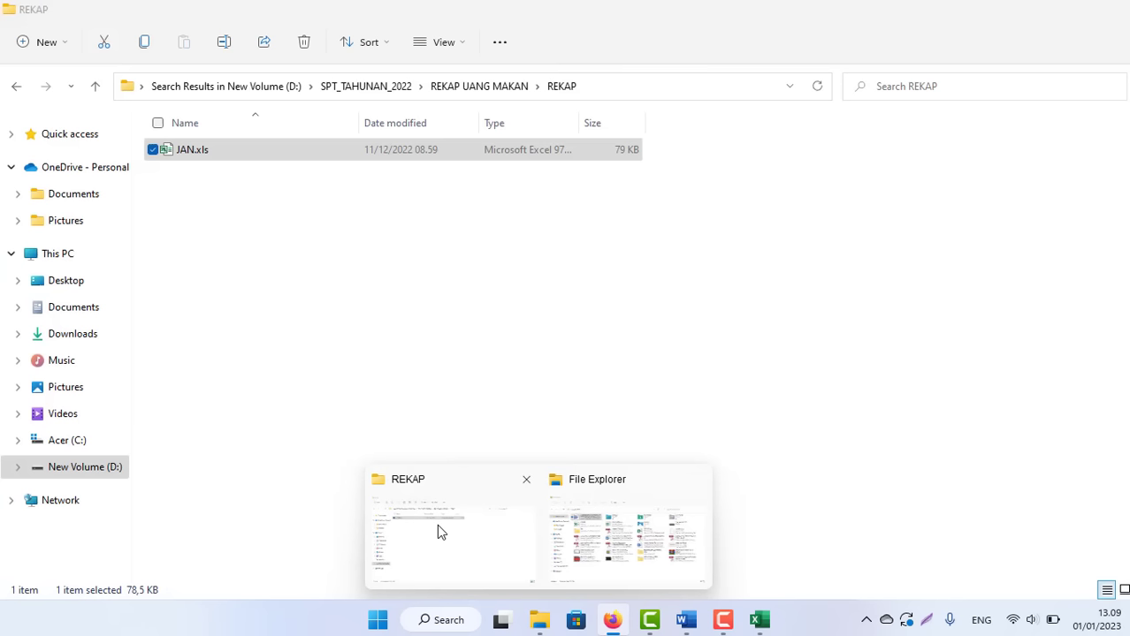
click(438, 530)
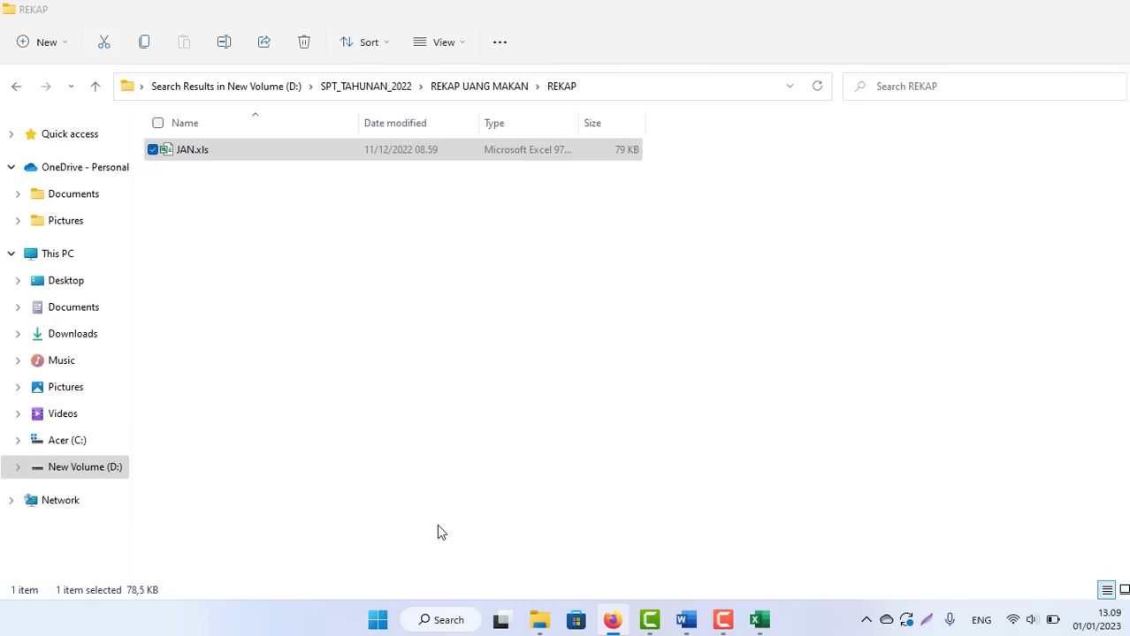
click(463, 87)
click(373, 91)
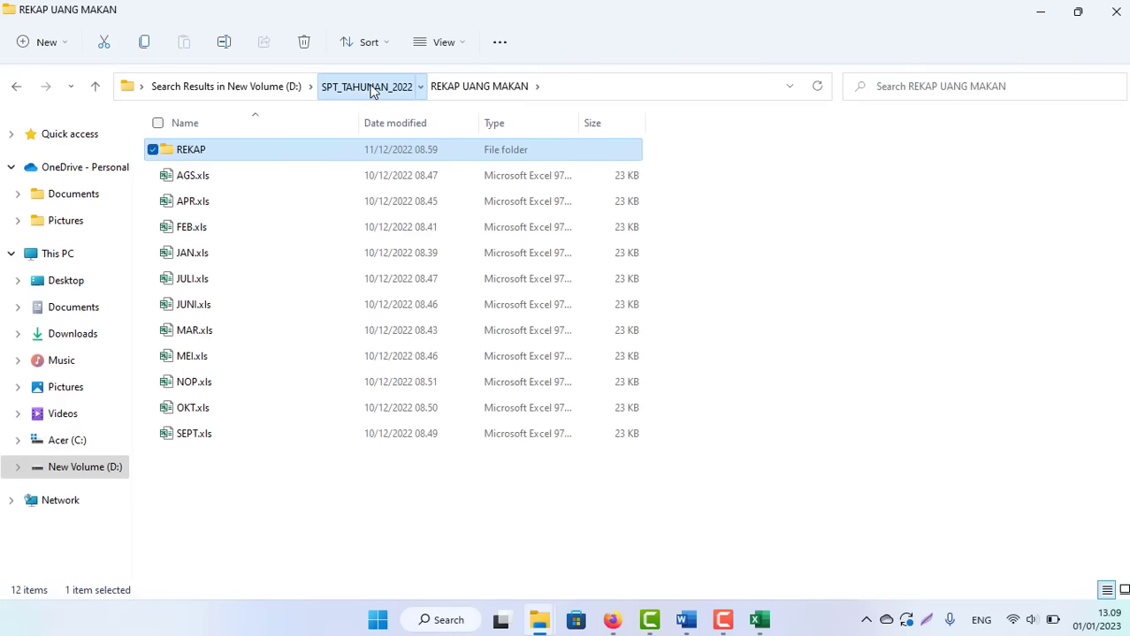
click(202, 231)
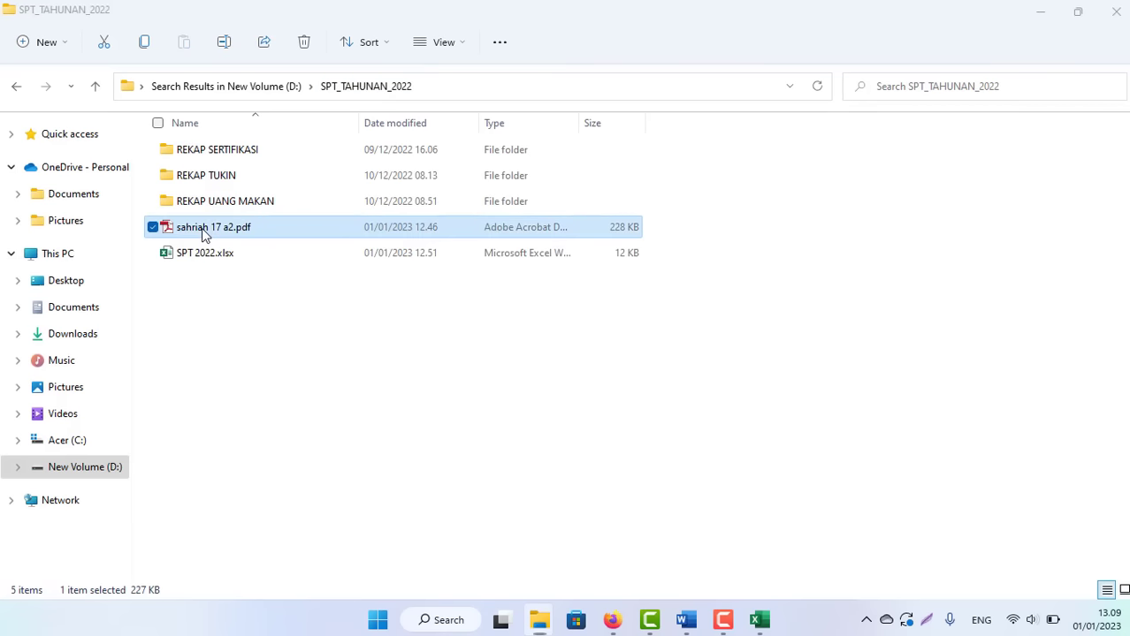
double_click(201, 228)
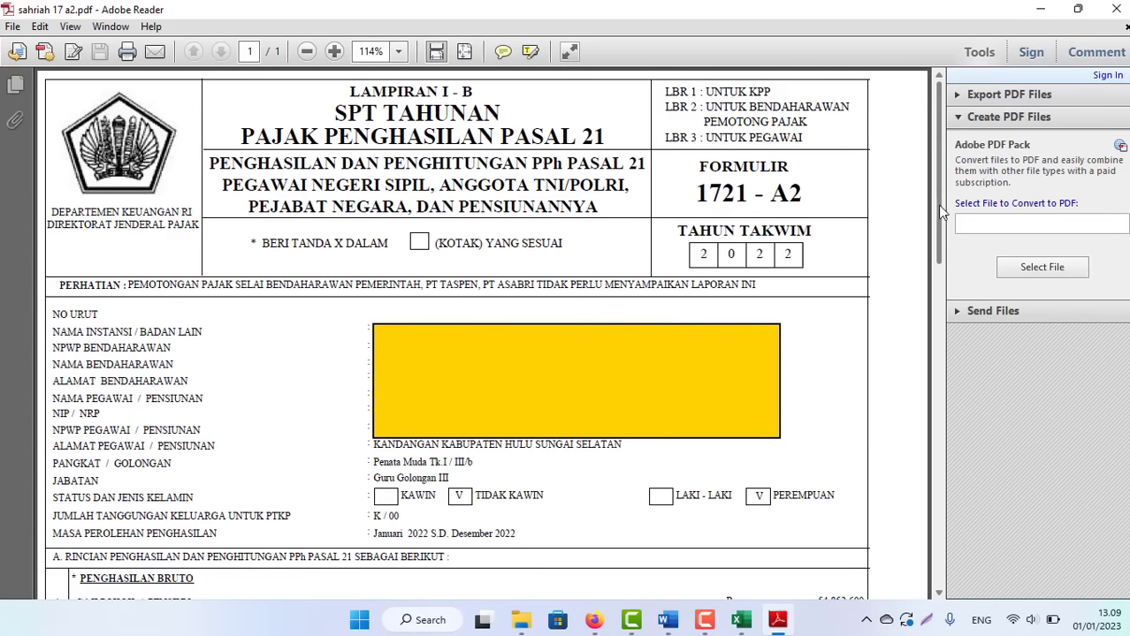
Check the PPh Pasal 21 Terutang and PPh Pasal 21 Yang Telah Dipotong amounts on lines 18 and 19 of the form
drag(938, 203, 931, 409)
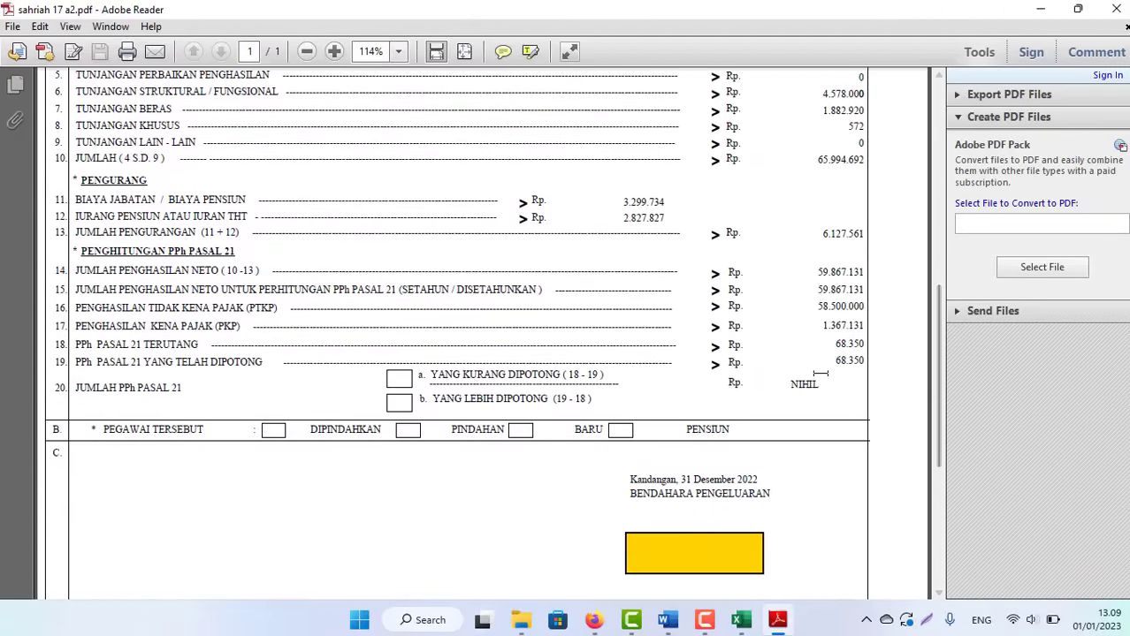
drag(837, 344, 861, 345)
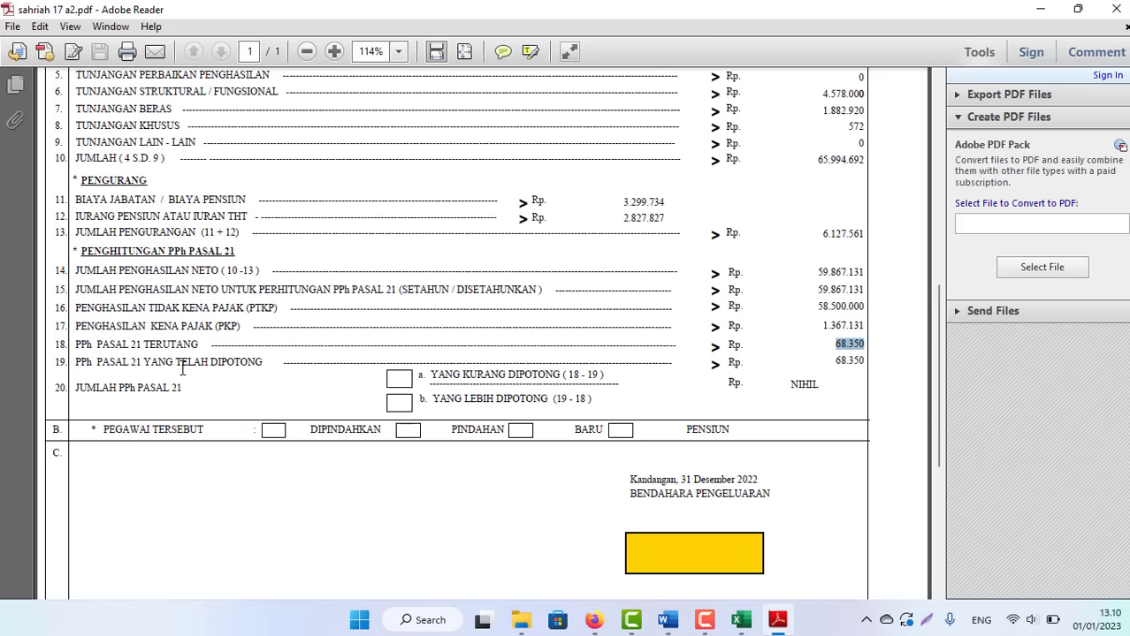
click(829, 361)
drag(830, 360, 870, 360)
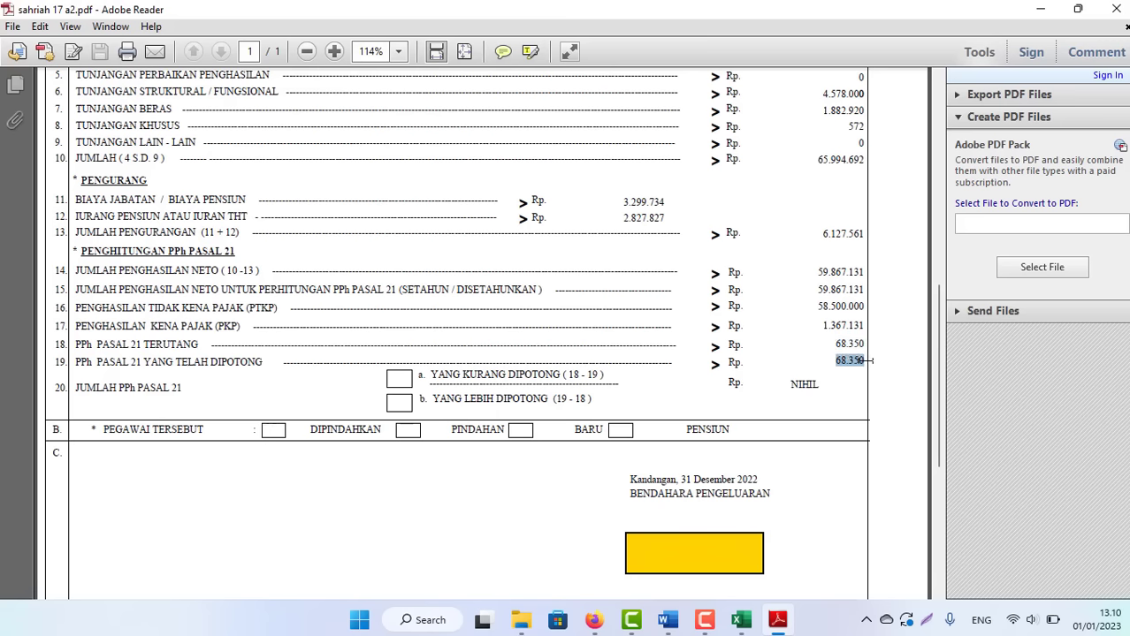
Switch back to the browser and examine the Bagian C withholding table through to its withheld PPh amount column
click(593, 621)
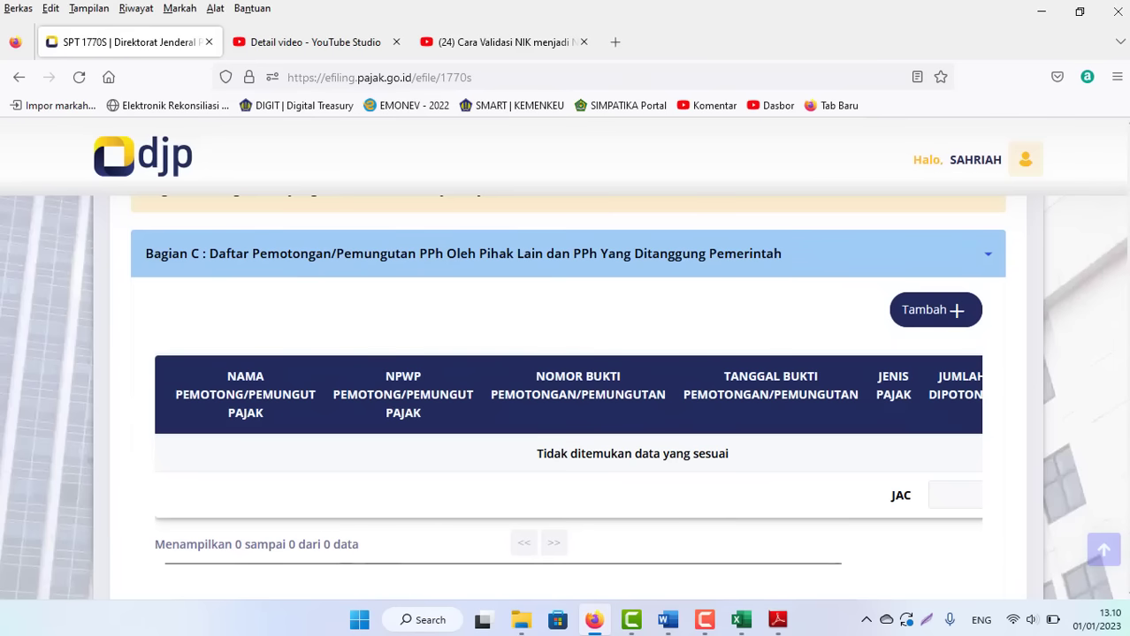
key(ctrl+minus)
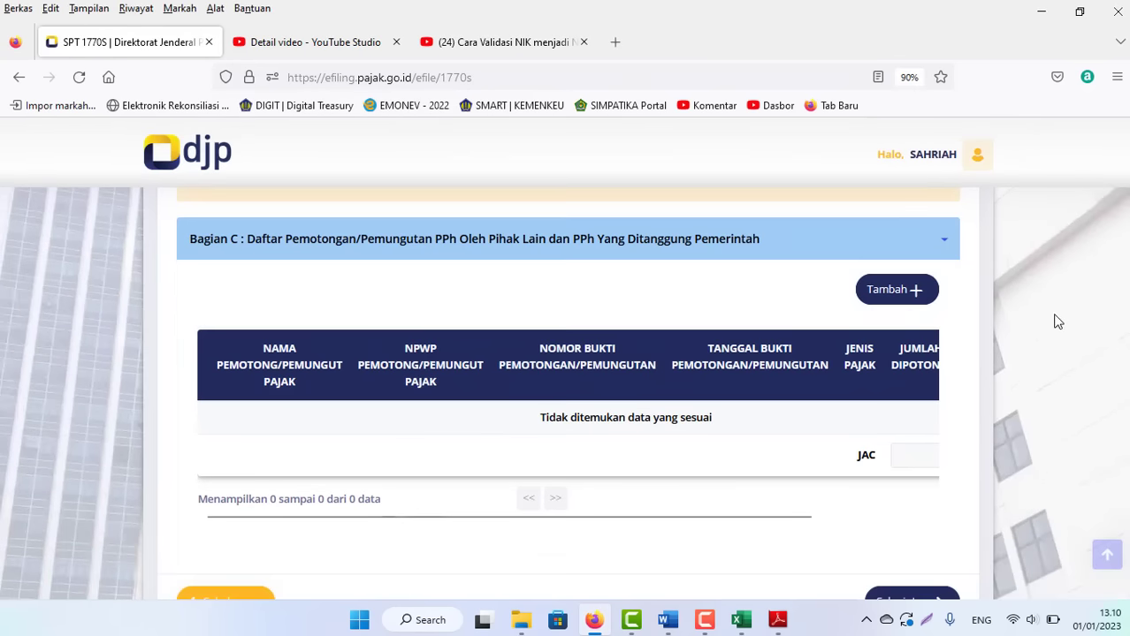
key(ctrl+plus)
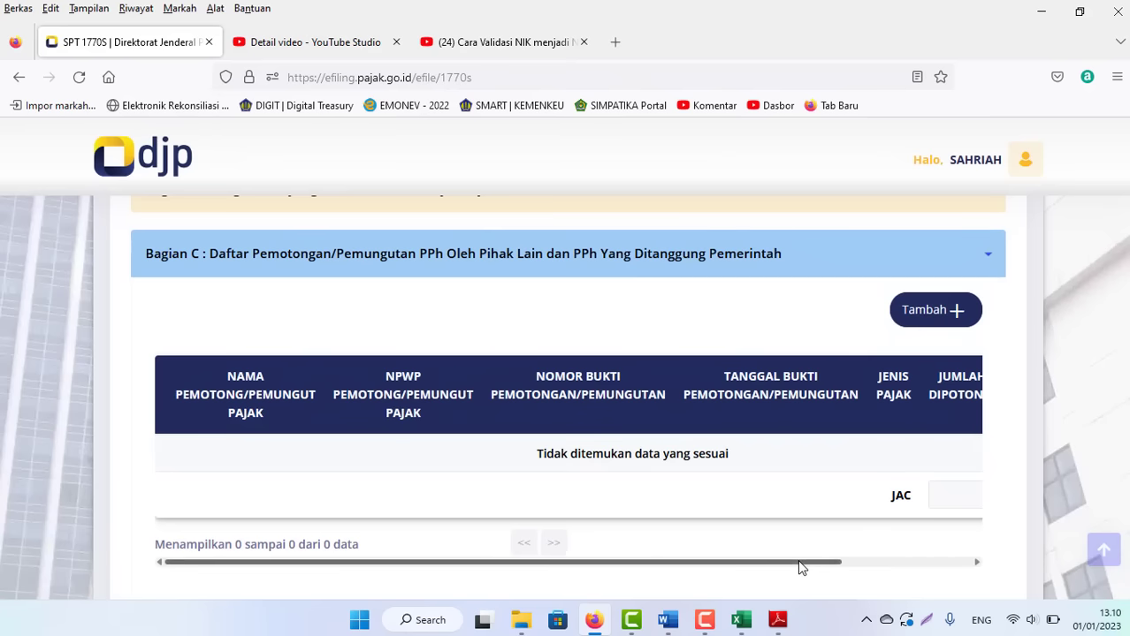
drag(797, 559, 948, 563)
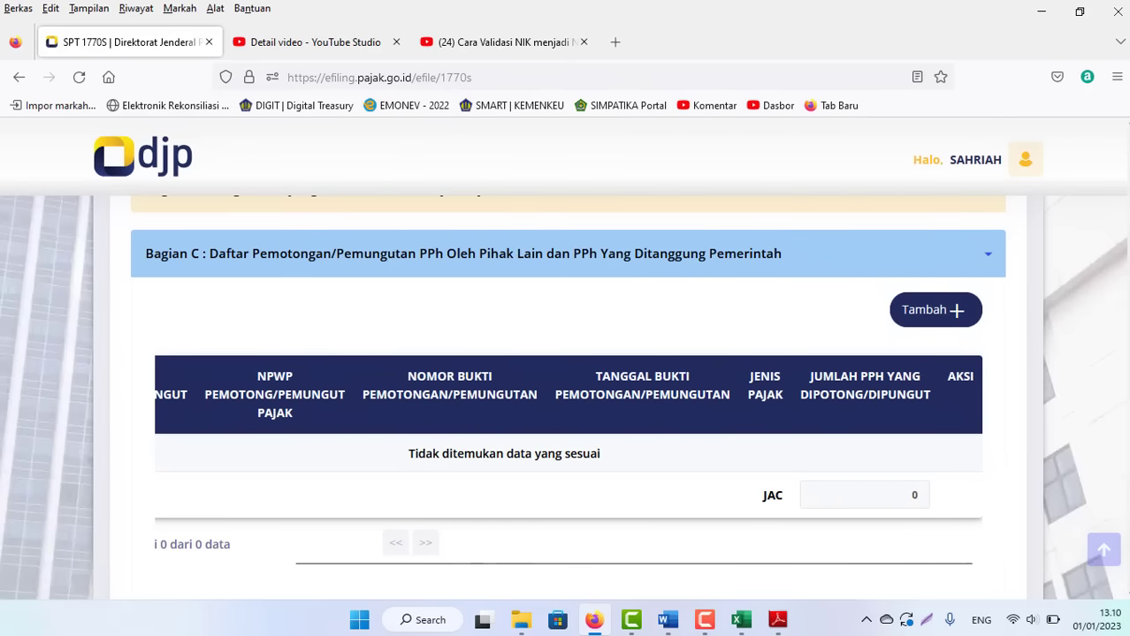
scroll(938, 358, up, 3)
scroll(938, 358, down, 2)
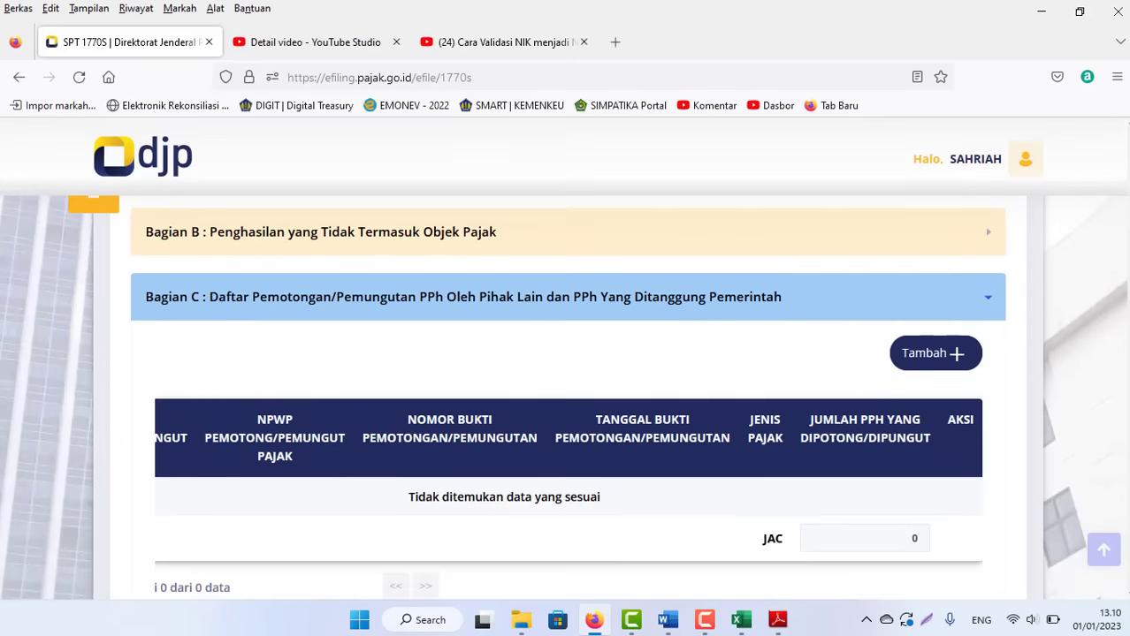
Start a new Bukti Potong entry in Bagian C and set Jenis Pajak to Pasal 21
click(938, 358)
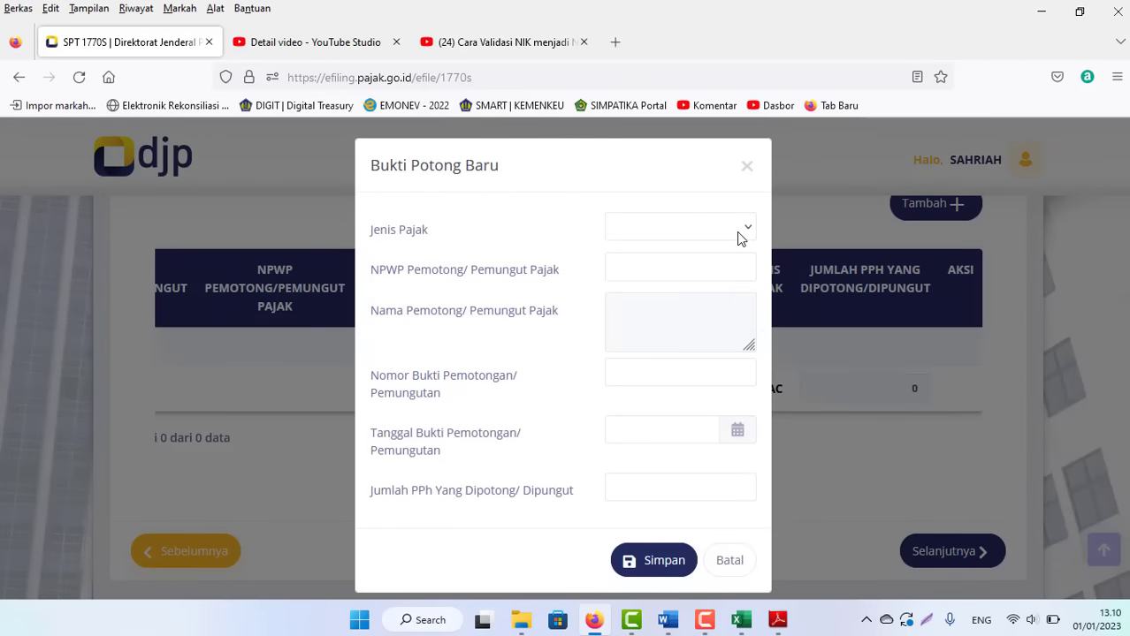
click(741, 235)
click(631, 260)
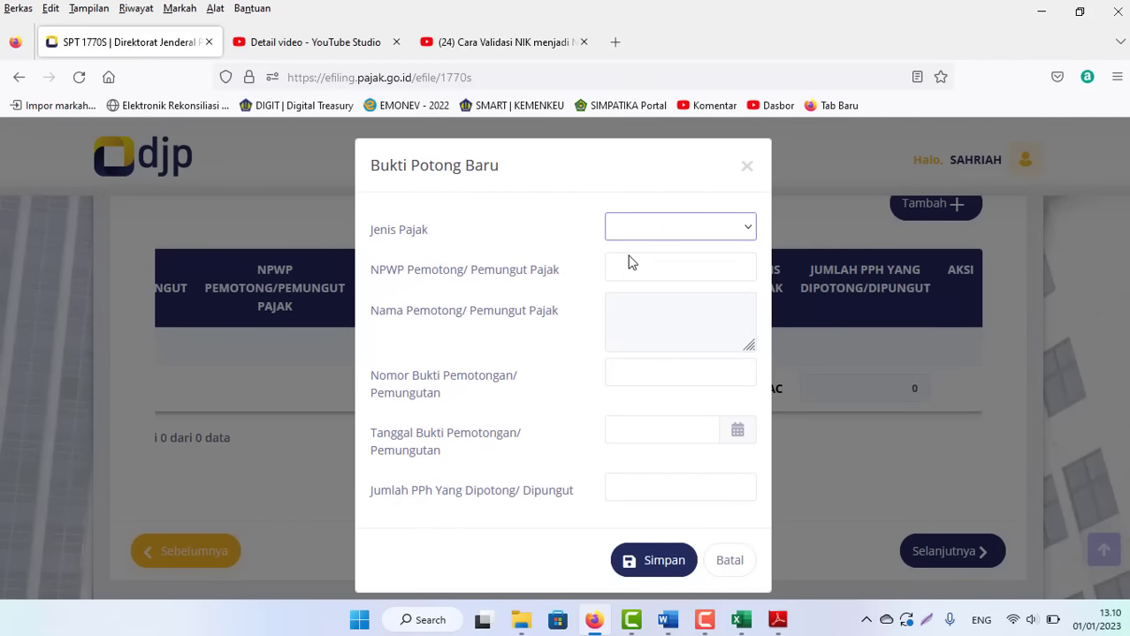
Paste the withholding agent's tax number into NPWP Pemotong/Pemungut Pajak and have the agent's name filled in, dismissing any error message
click(651, 275)
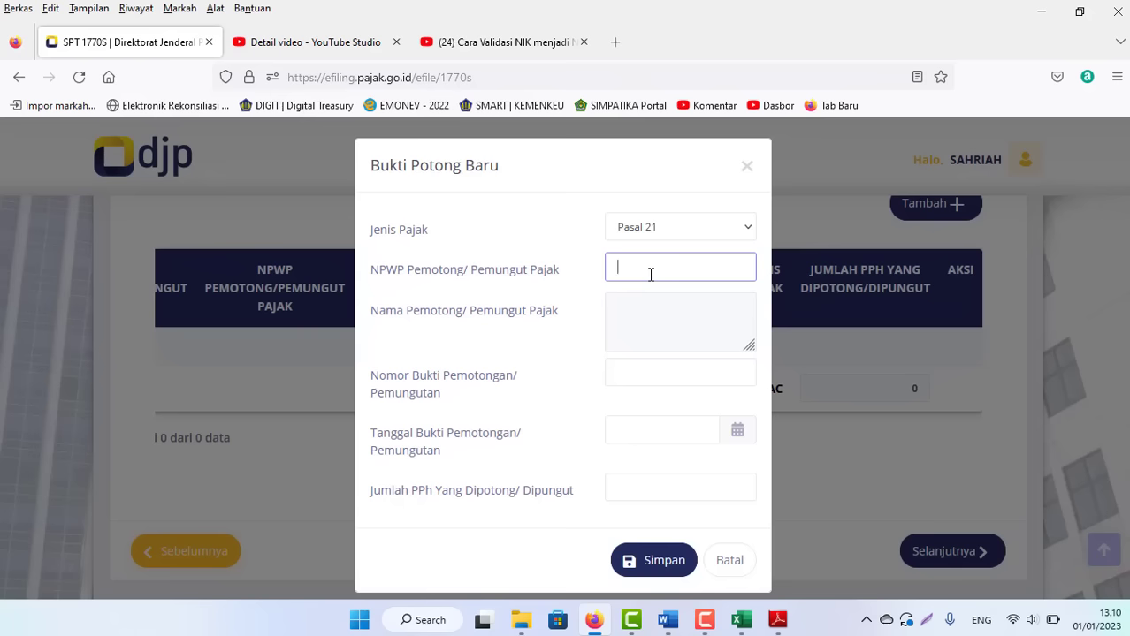
click(704, 620)
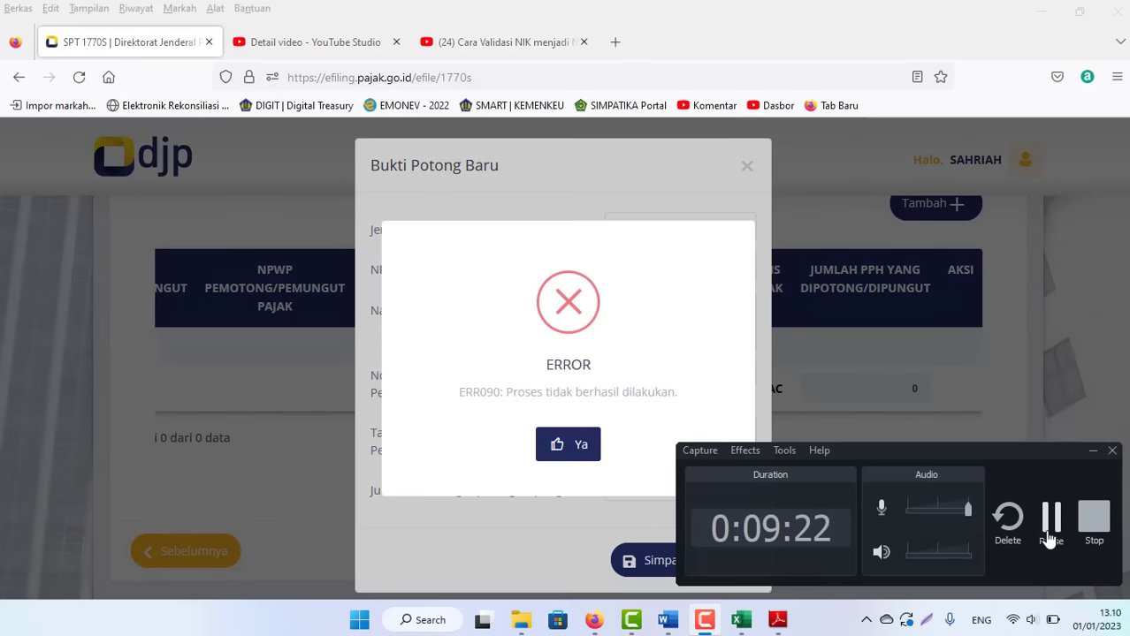
click(1049, 526)
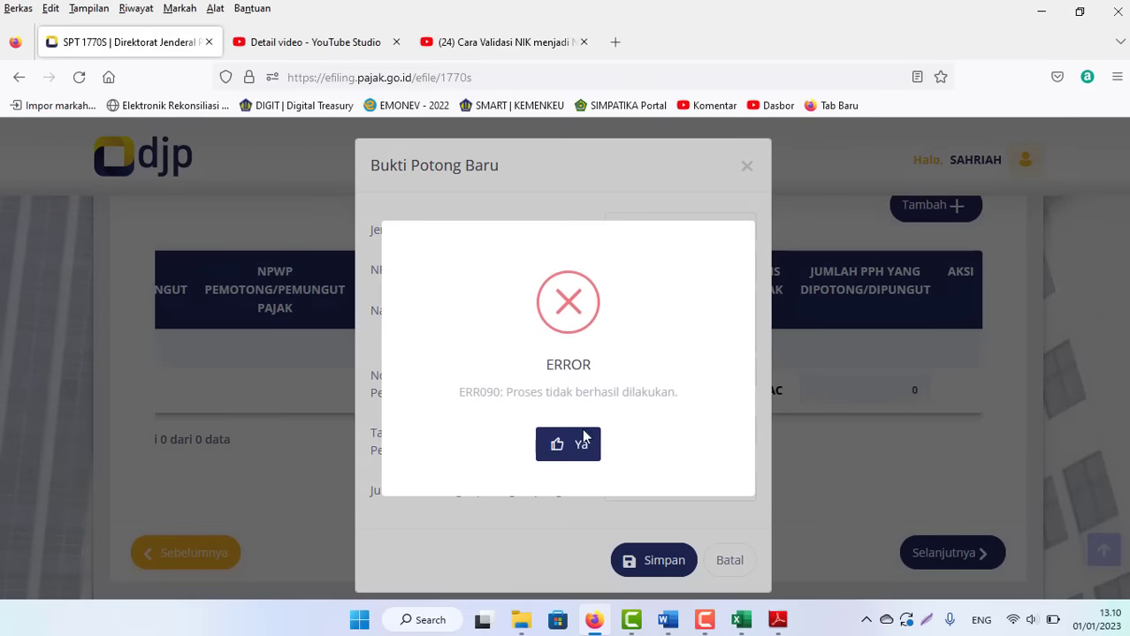
click(580, 442)
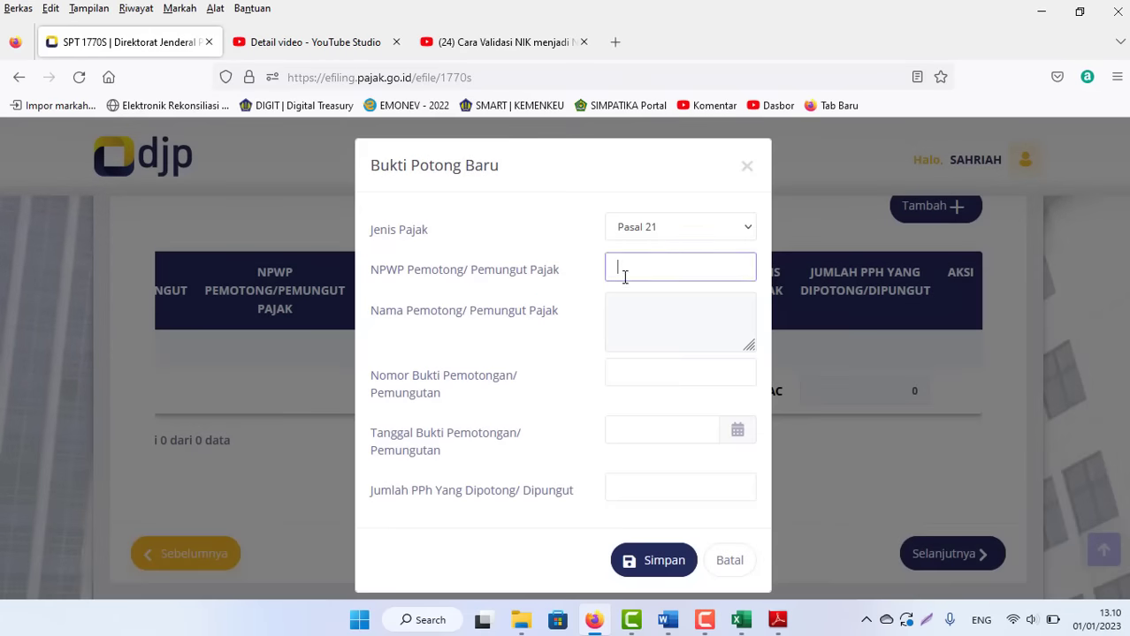
key(ctrl+v)
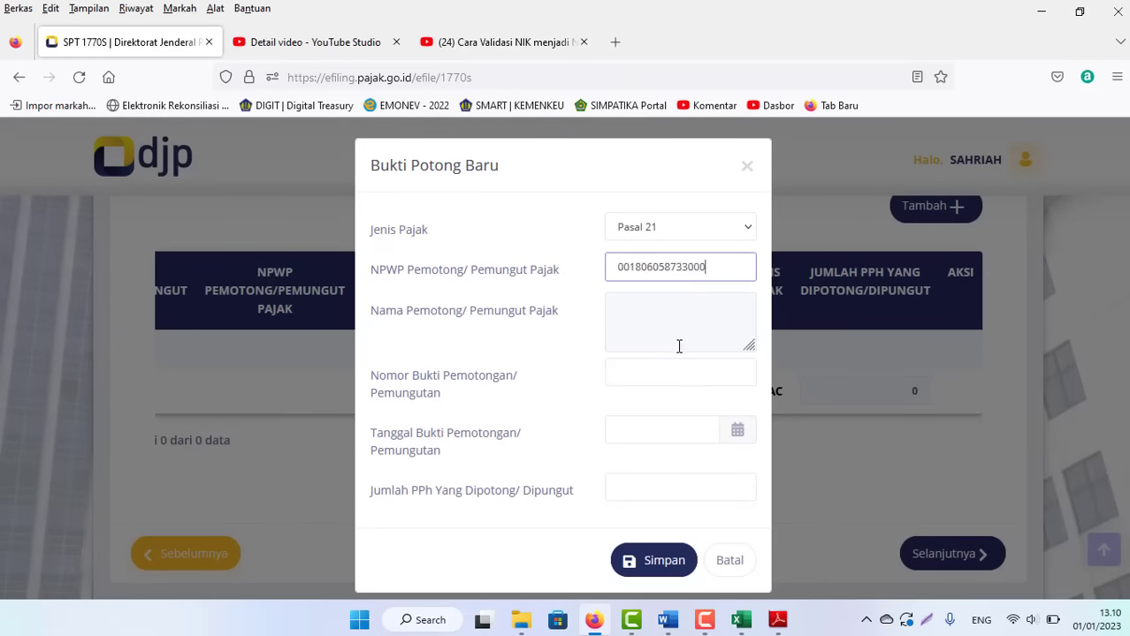
click(643, 322)
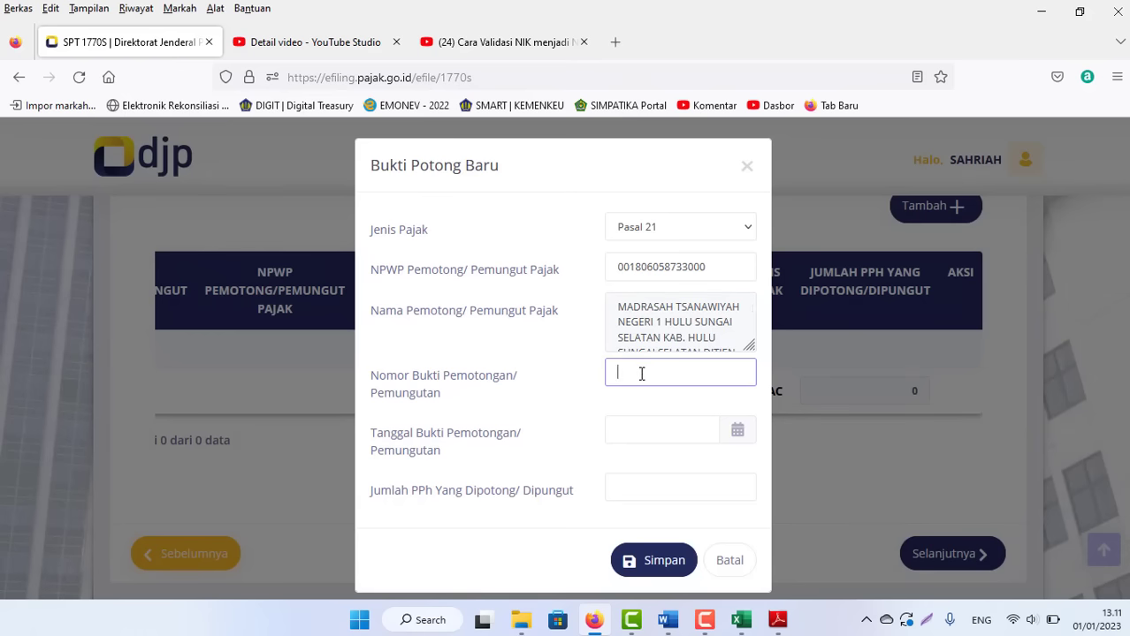
Look up the form number in the Adobe Reader slip and enter 1721-A2 as Nomor Bukti Pemotongan/Pemungutan in the browser
click(778, 619)
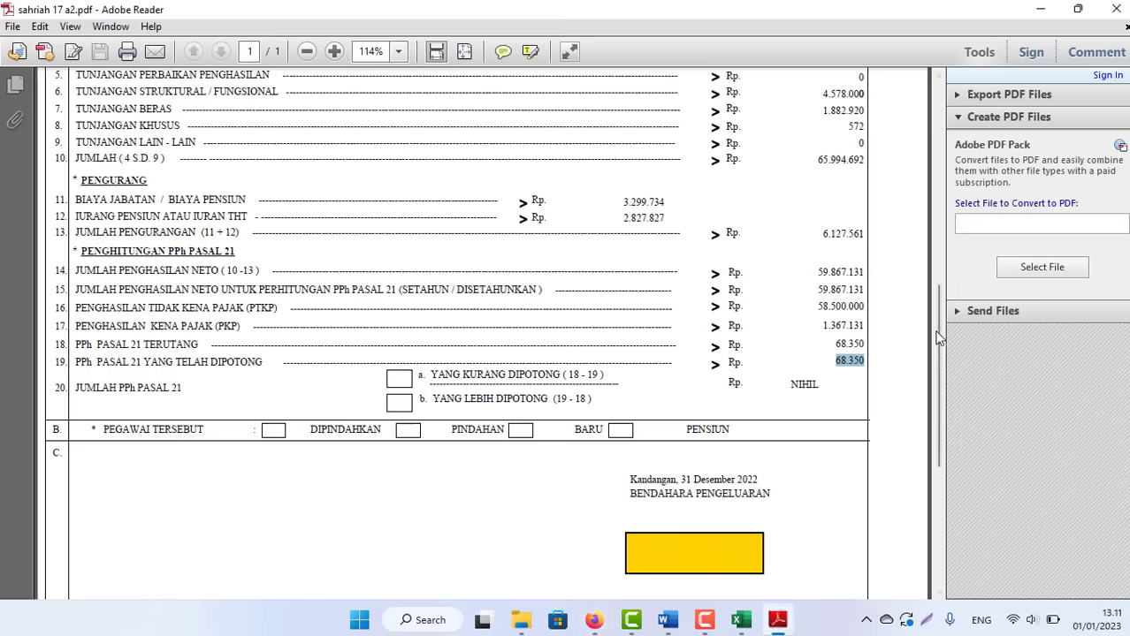
drag(939, 338, 938, 149)
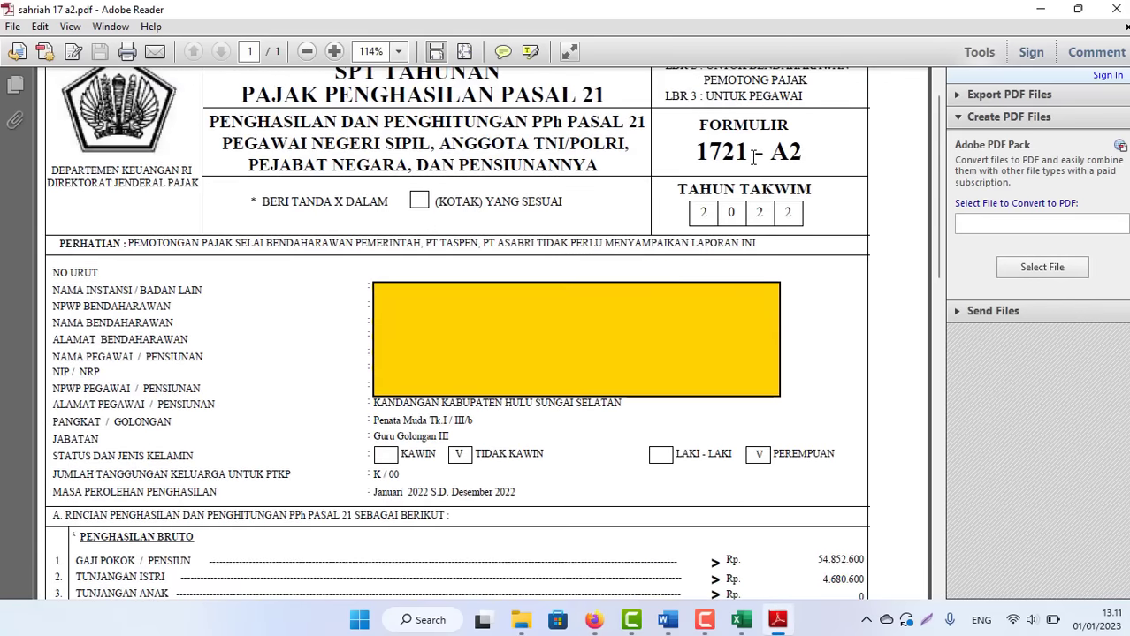
key(alt+Tab)
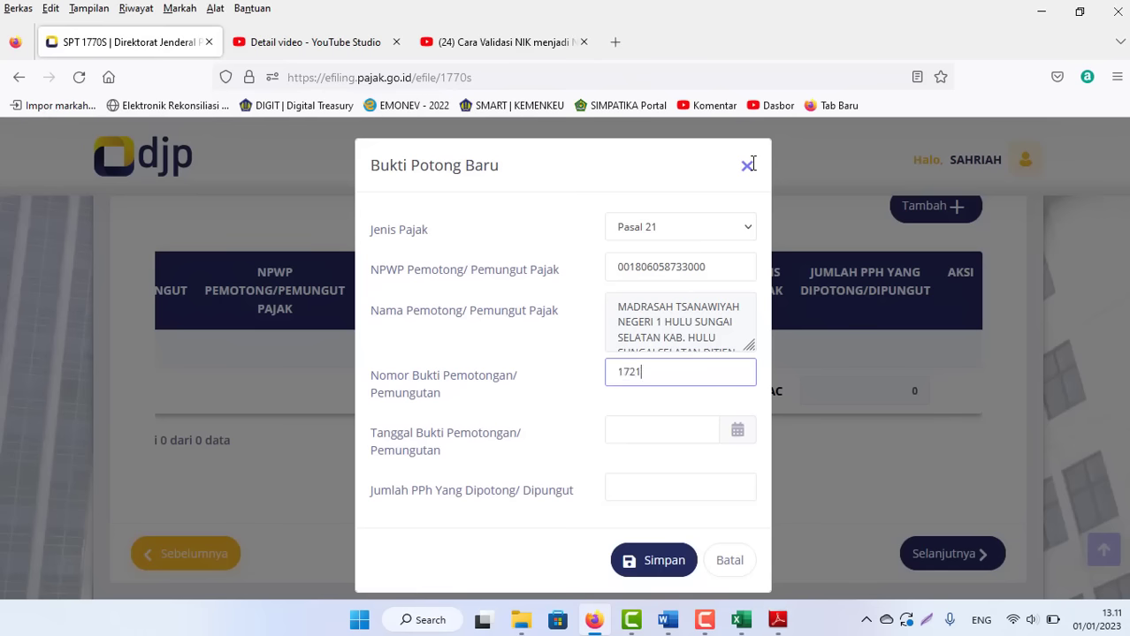
text(A)
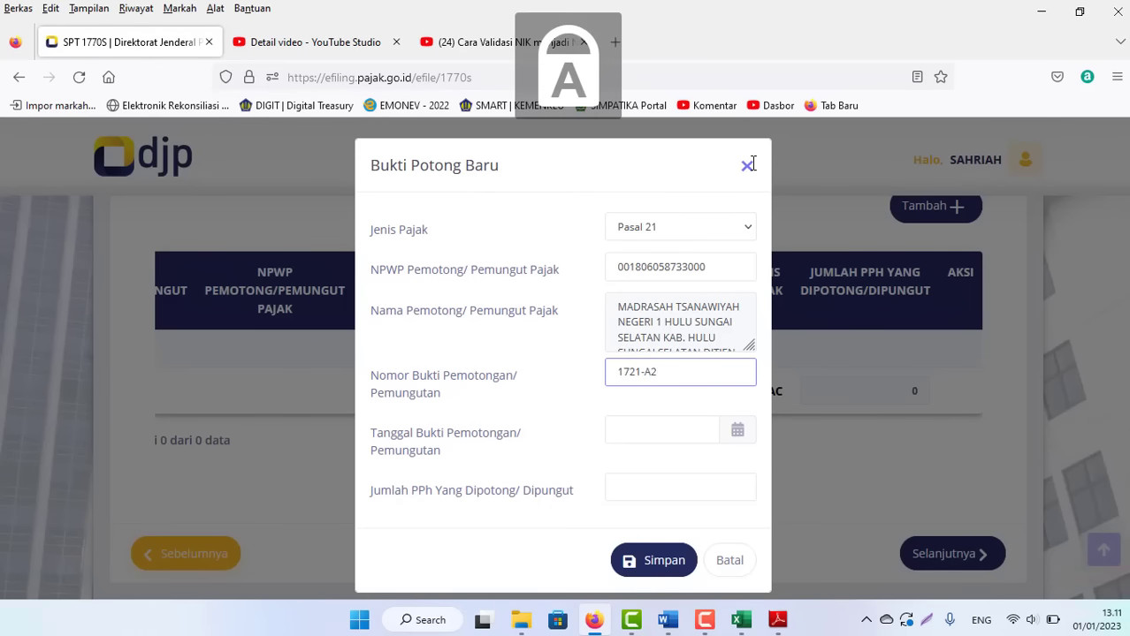
text(2)
Set Tanggal Bukti Pemotongan/Pemungutan to 31-12-2022
click(741, 433)
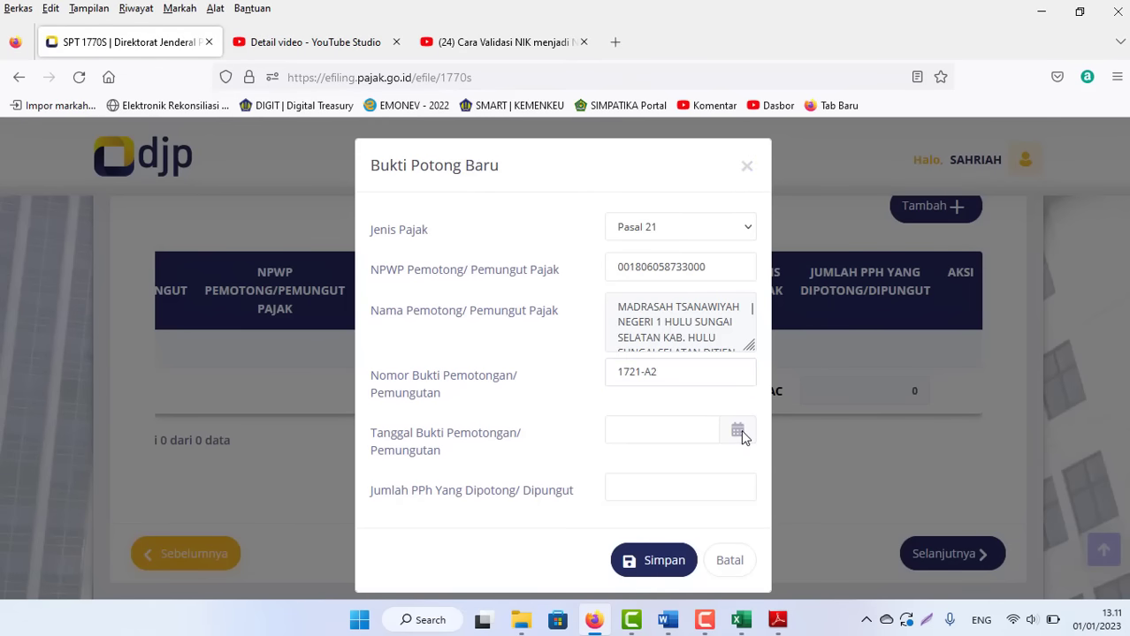
click(688, 429)
click(629, 184)
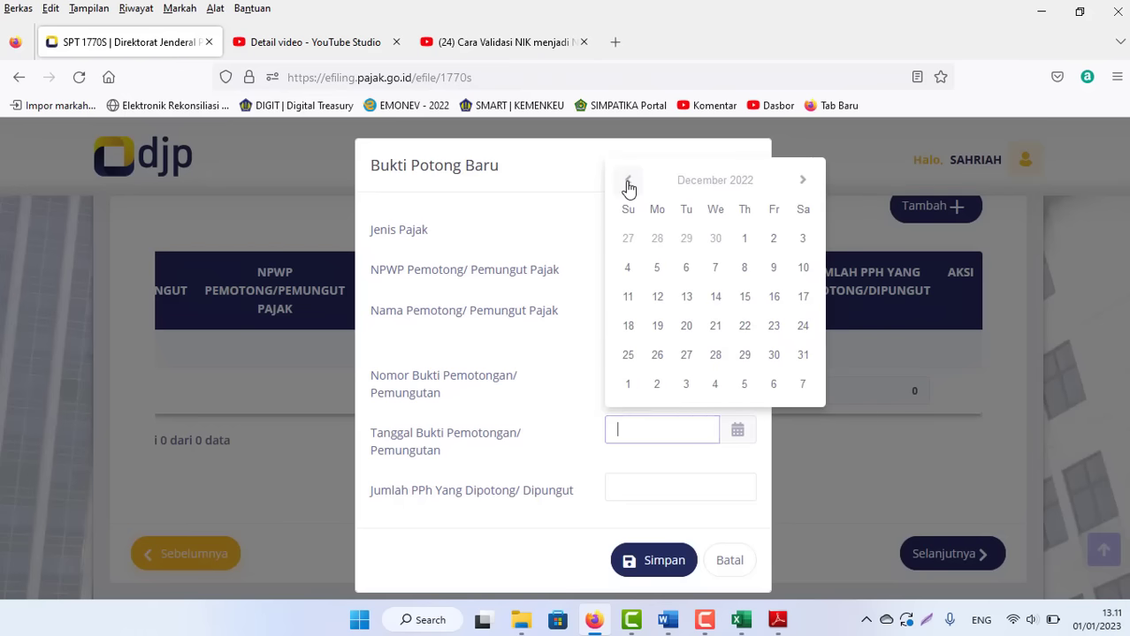
click(803, 362)
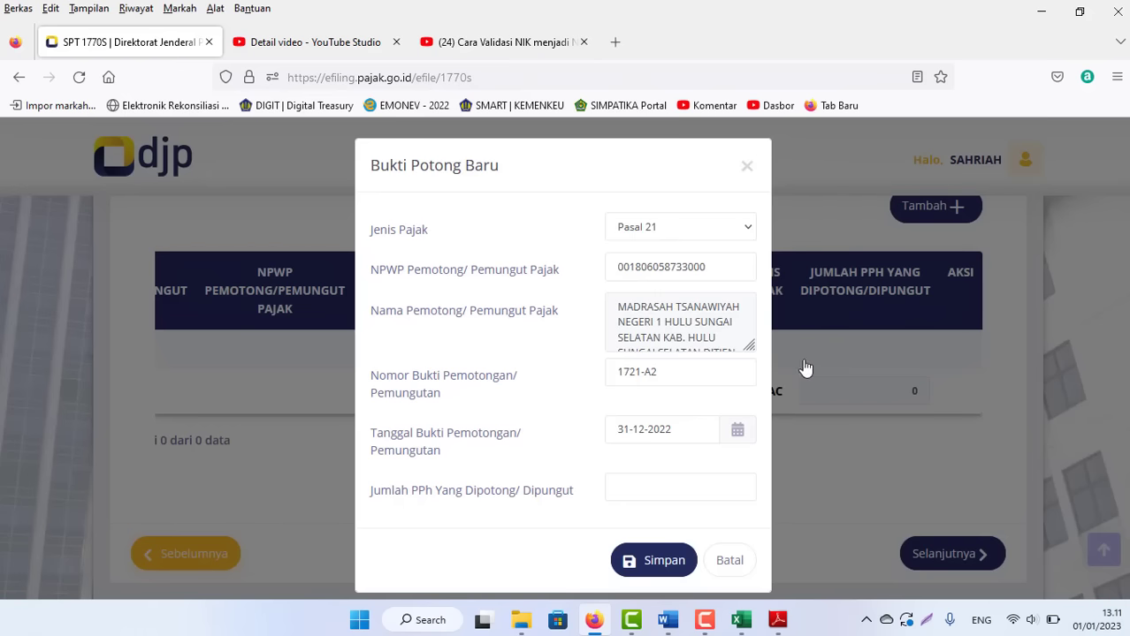
Enter 68.350, taken from line 19 of the PDF slip, as Jumlah PPh Yang Dipotong/Dipungut and save the Bukti Potong
click(652, 491)
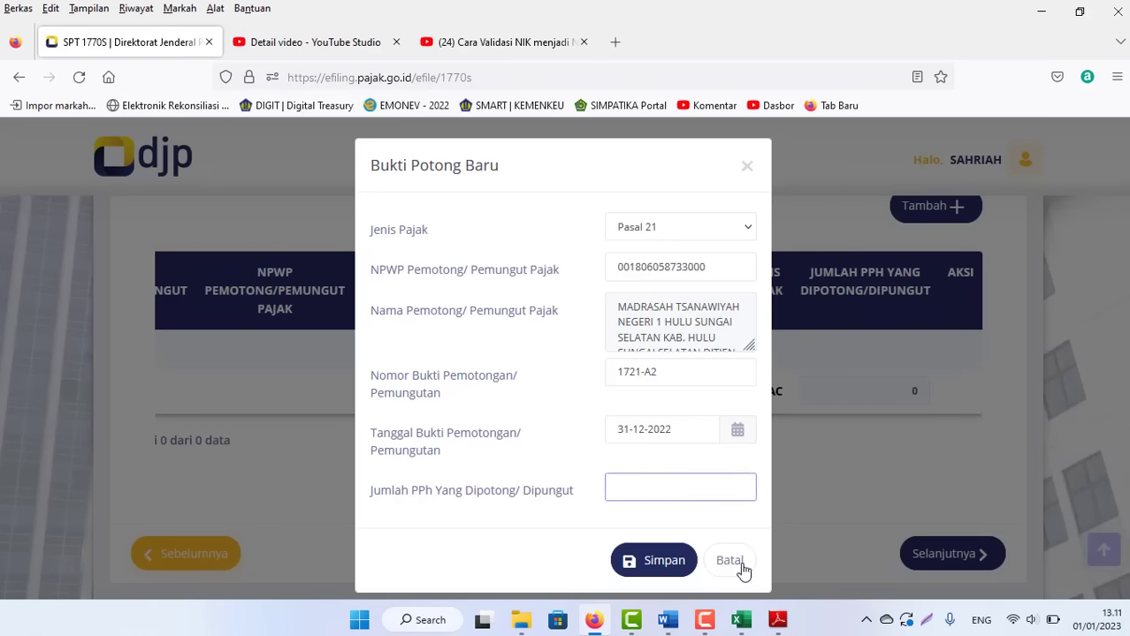
click(778, 620)
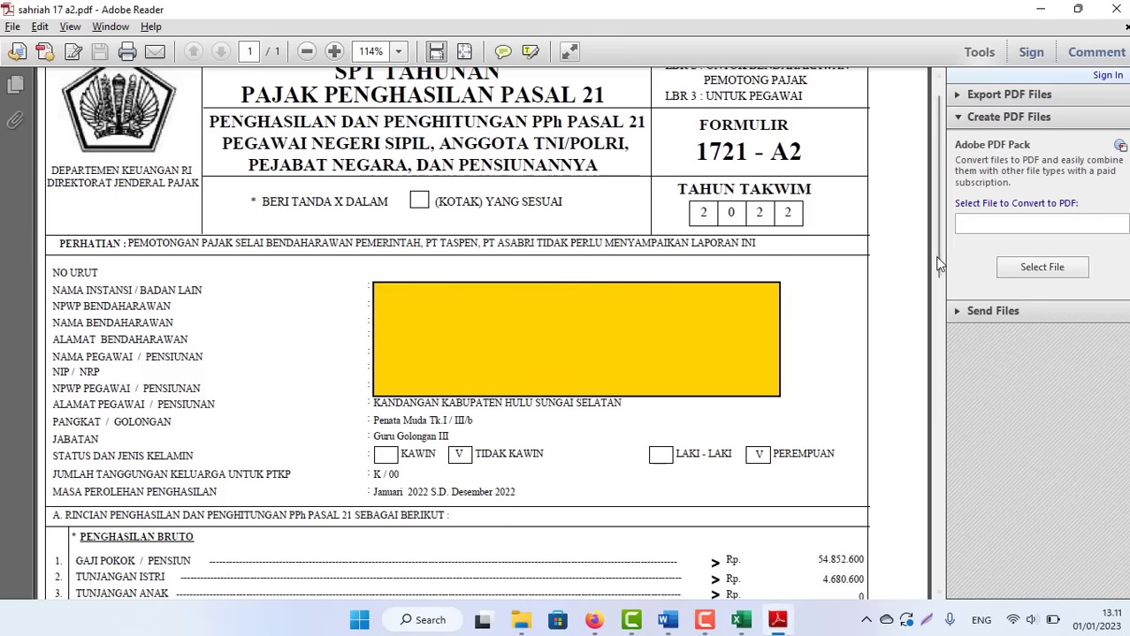
drag(938, 263, 937, 409)
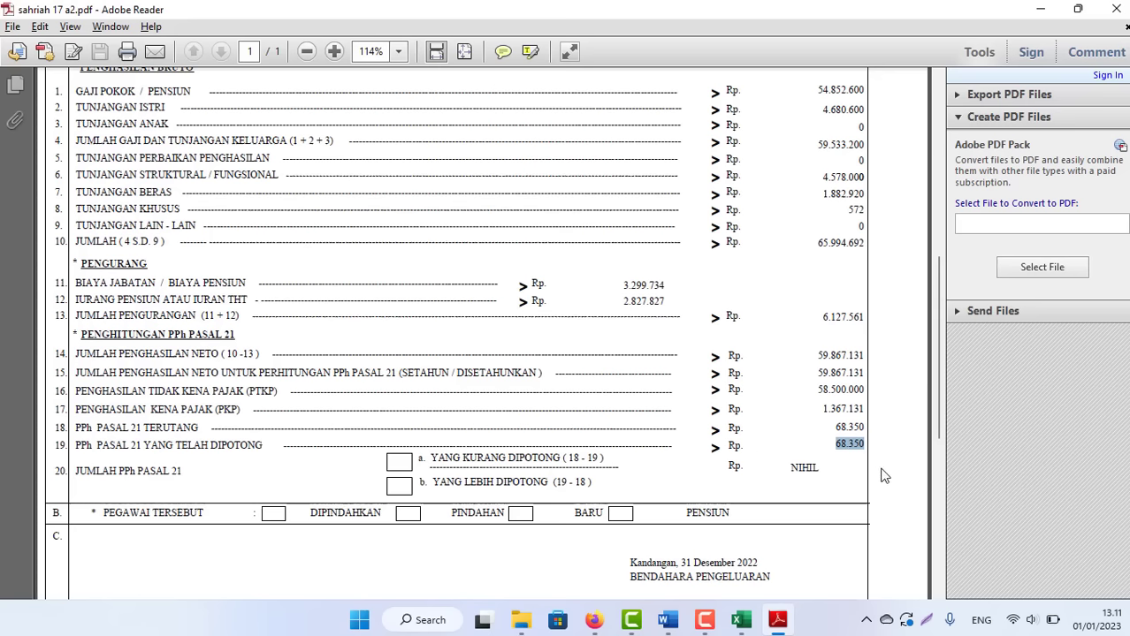
key(alt+Tab)
text(68.350)
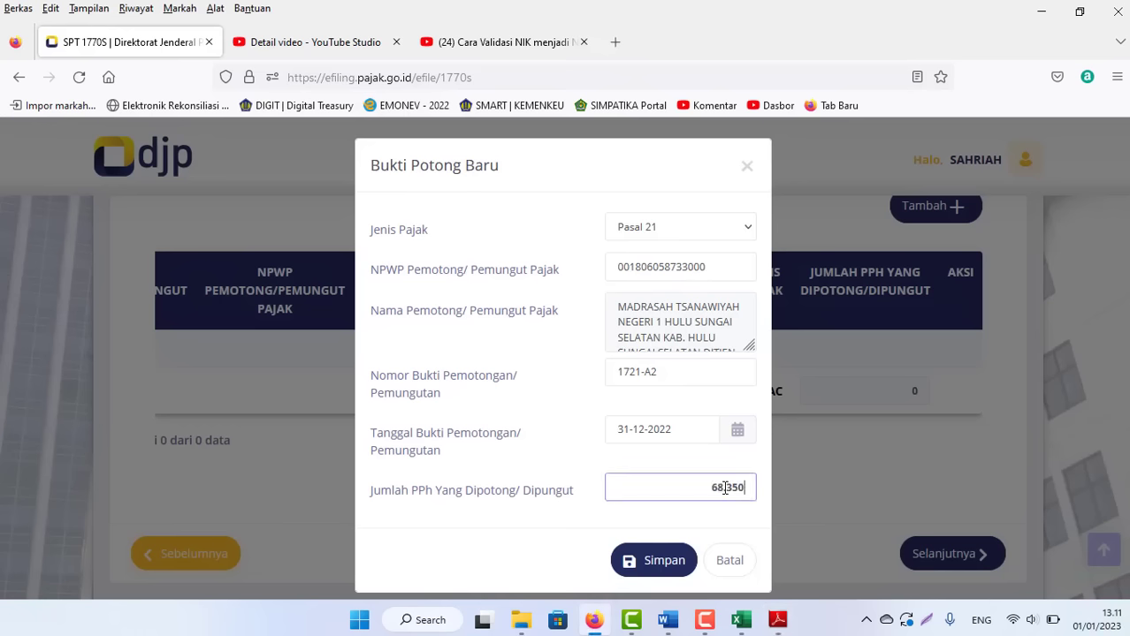
click(654, 560)
Review the saved withholding entry in Bagian C of Lampiran I and continue to the next page of the return
scroll(831, 458, up, 2)
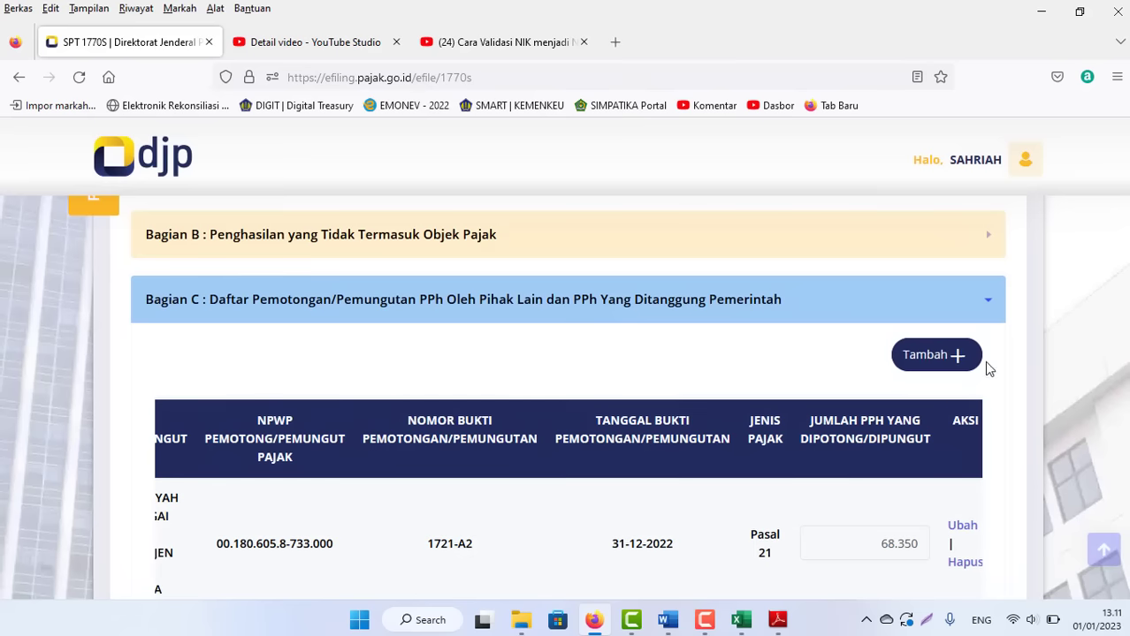
scroll(1038, 325, down, 2)
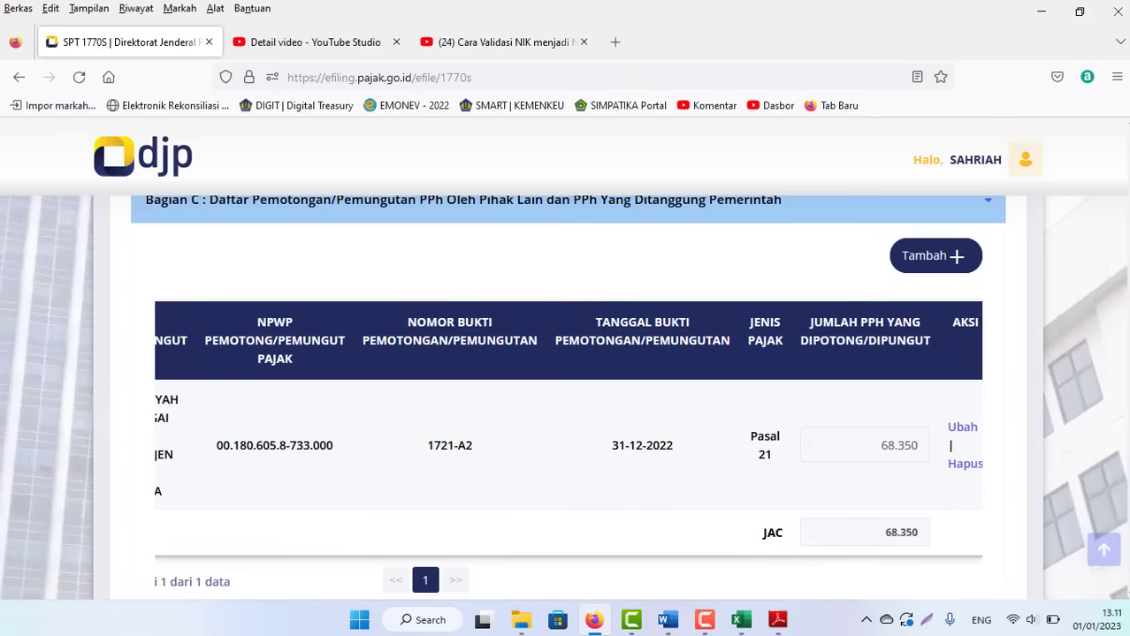
scroll(566, 397, up, 2)
scroll(565, 398, down, 1)
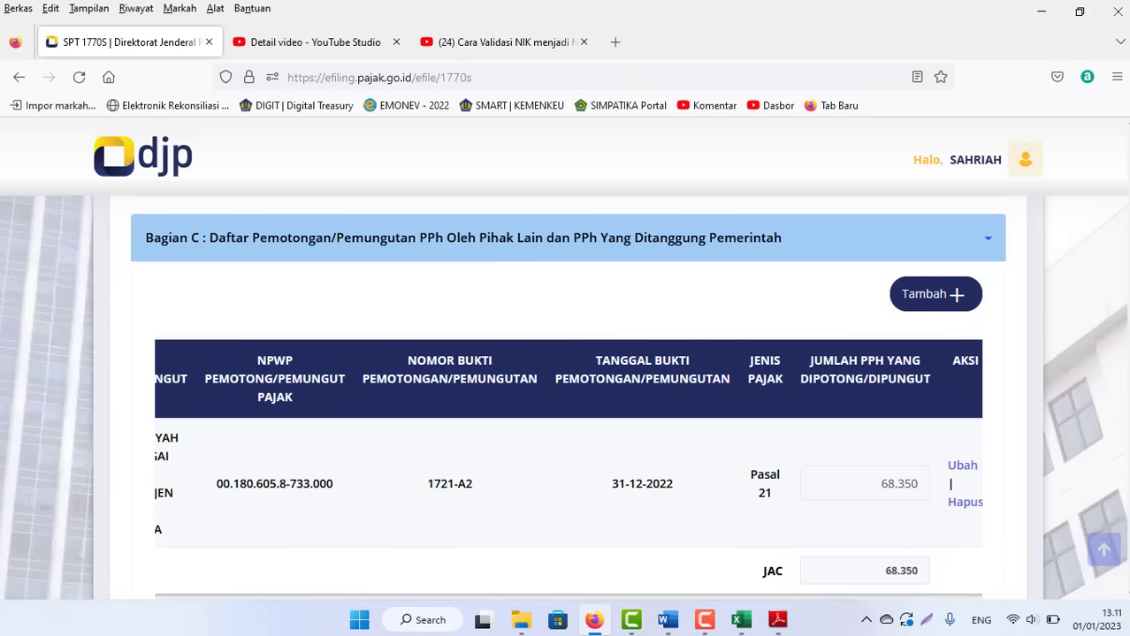
scroll(421, 392, down, 5)
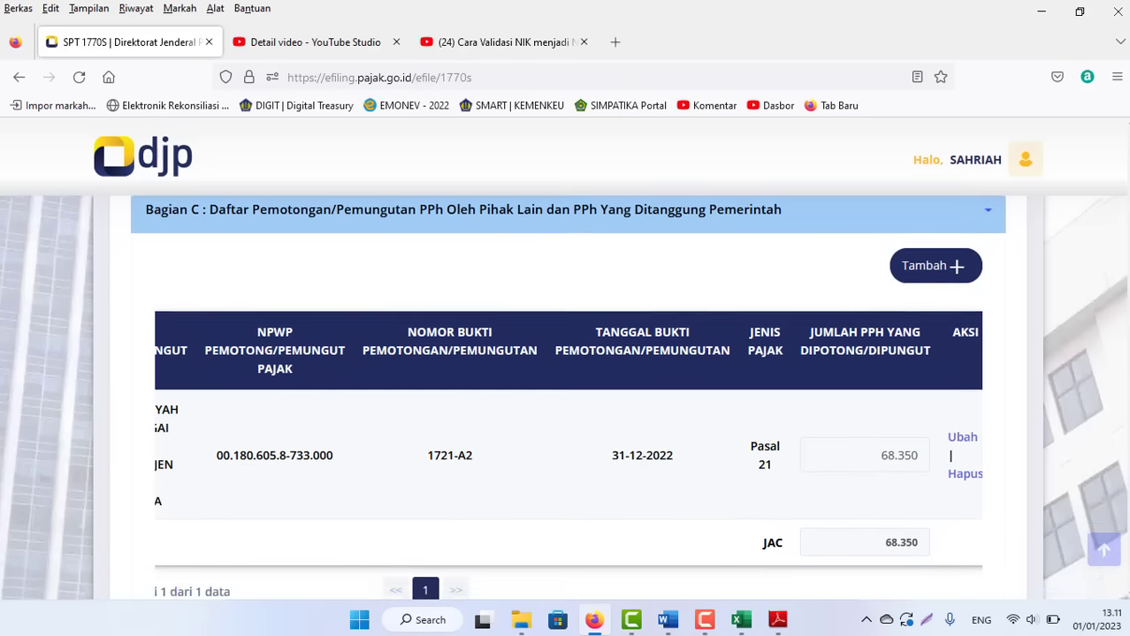
scroll(1124, 343, up, 4)
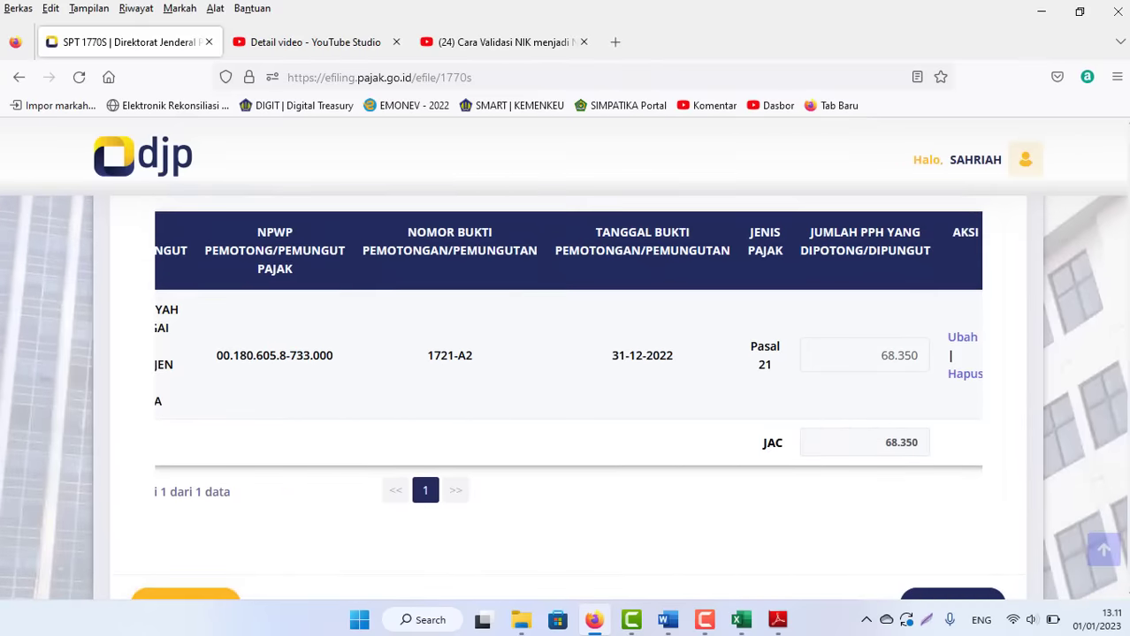
scroll(1125, 343, up, 3)
scroll(1124, 371, down, 8)
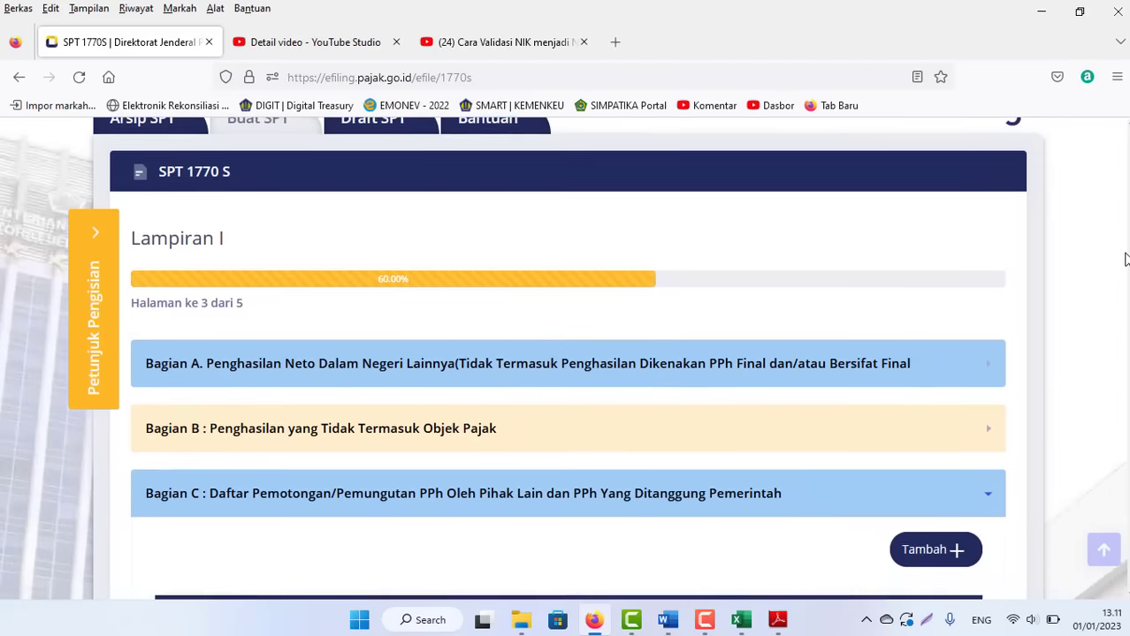
scroll(1124, 431, up, 2)
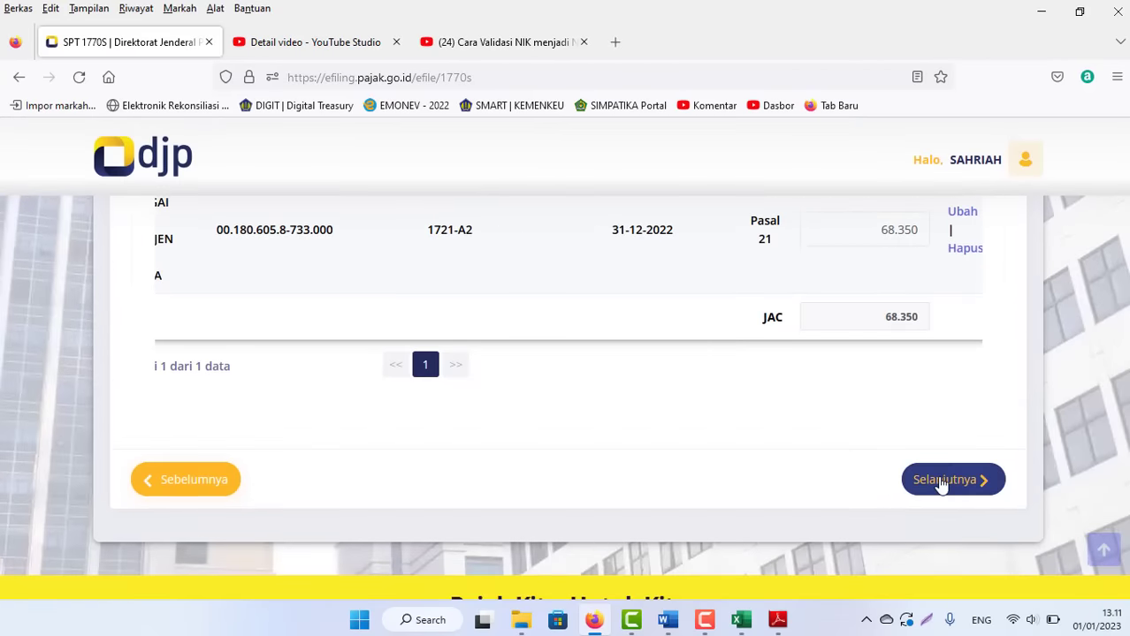
click(940, 481)
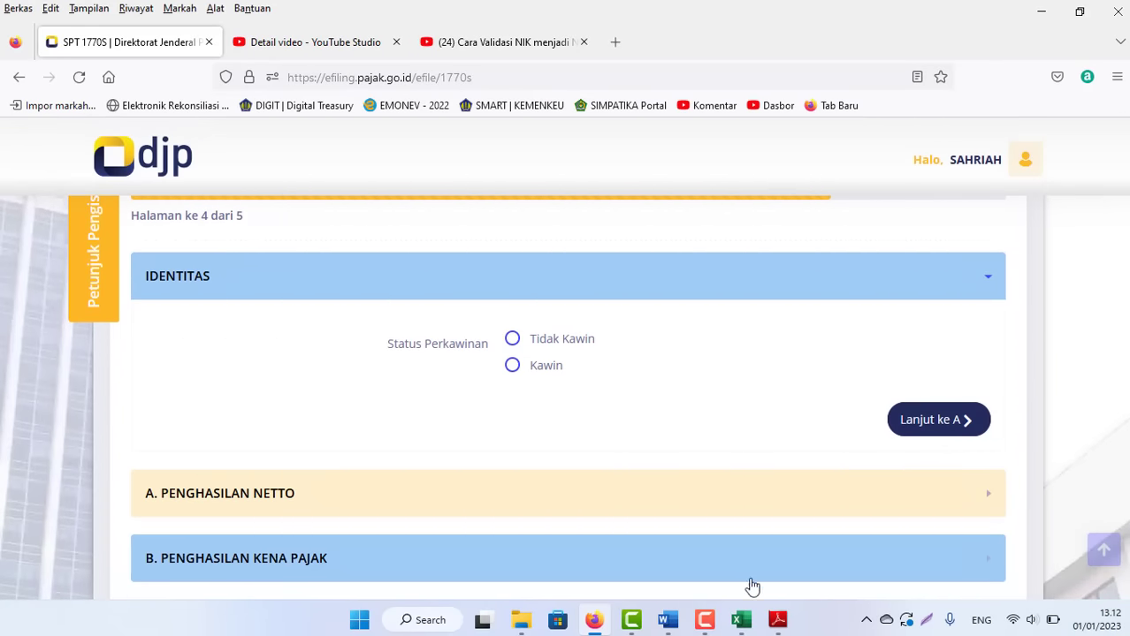
Check the marital status on the PDF slip, set Status Perkawinan to Tidak Kawin and continue to section A
click(778, 620)
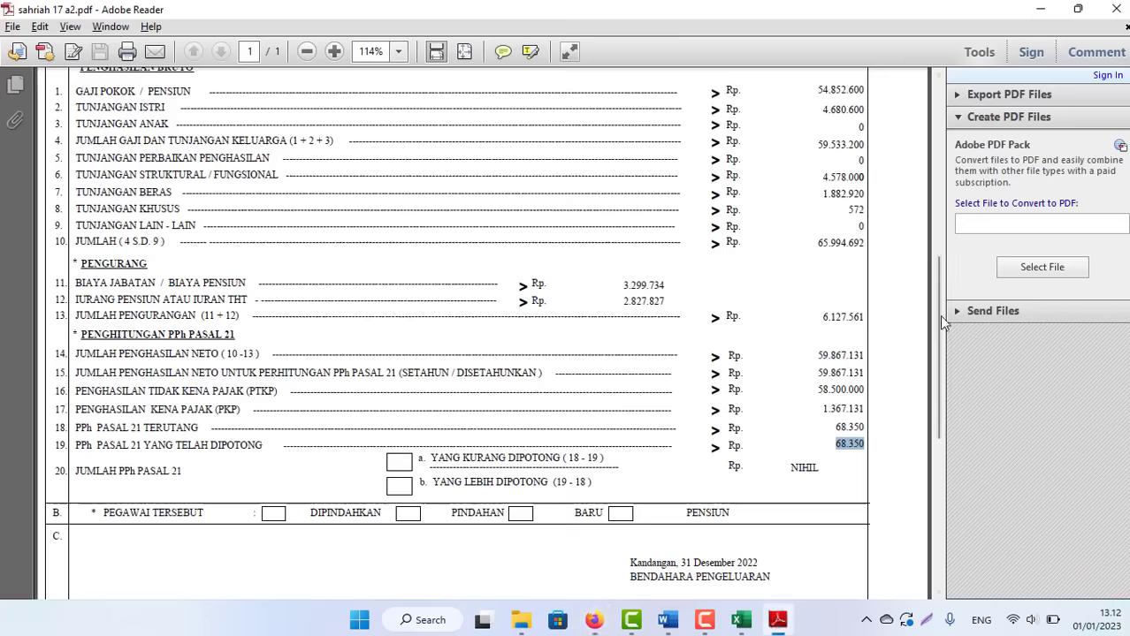
drag(939, 315, 942, 233)
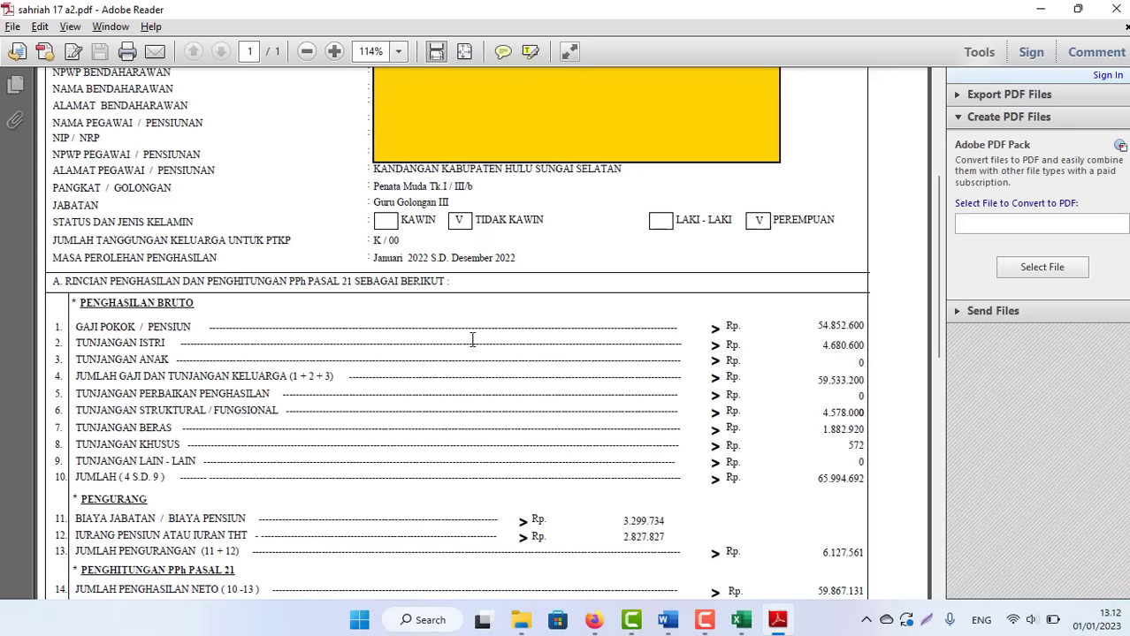
key(alt+Tab)
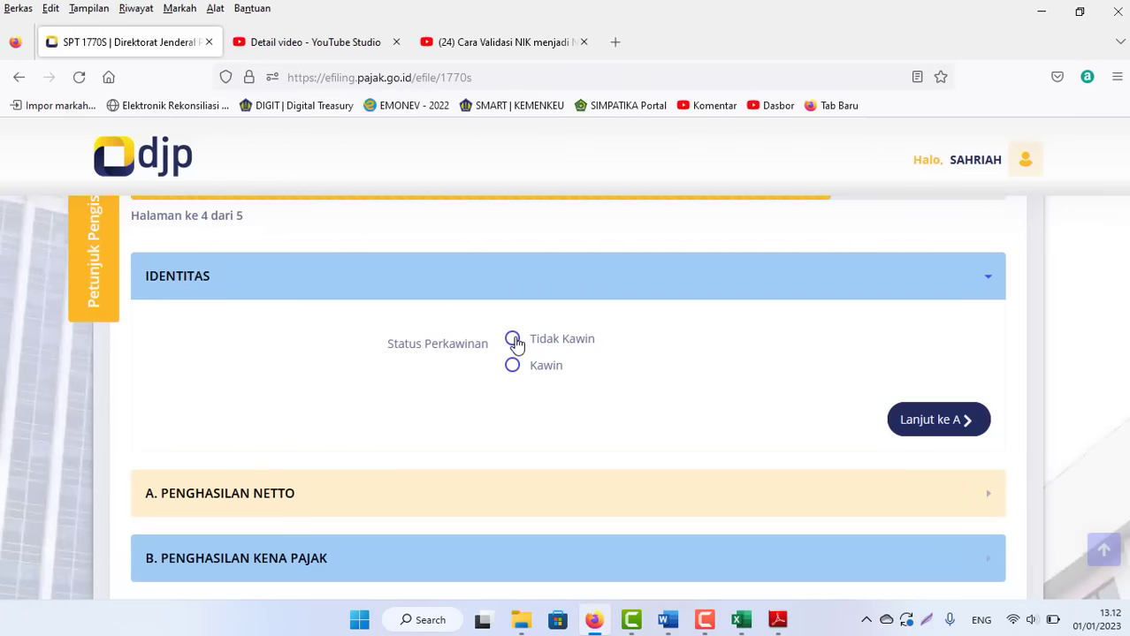
click(919, 420)
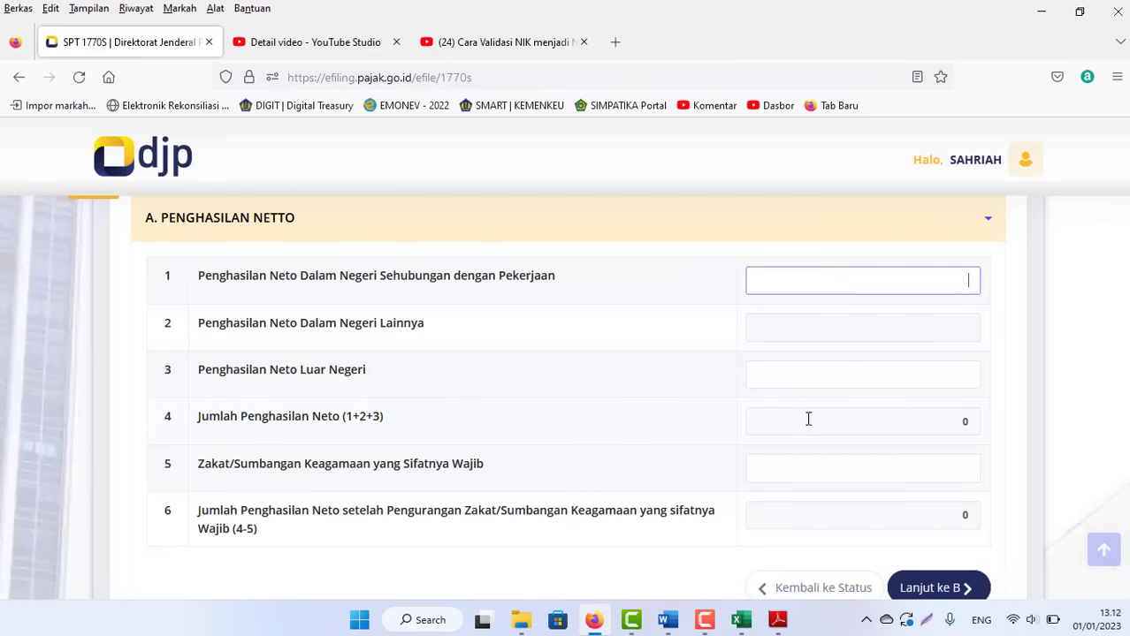
Copy the annual net income 59.867.131 from line 15 of the PDF slip into Penghasilan Neto Dalam Negeri Sehubungan dengan Pekerjaan
click(778, 620)
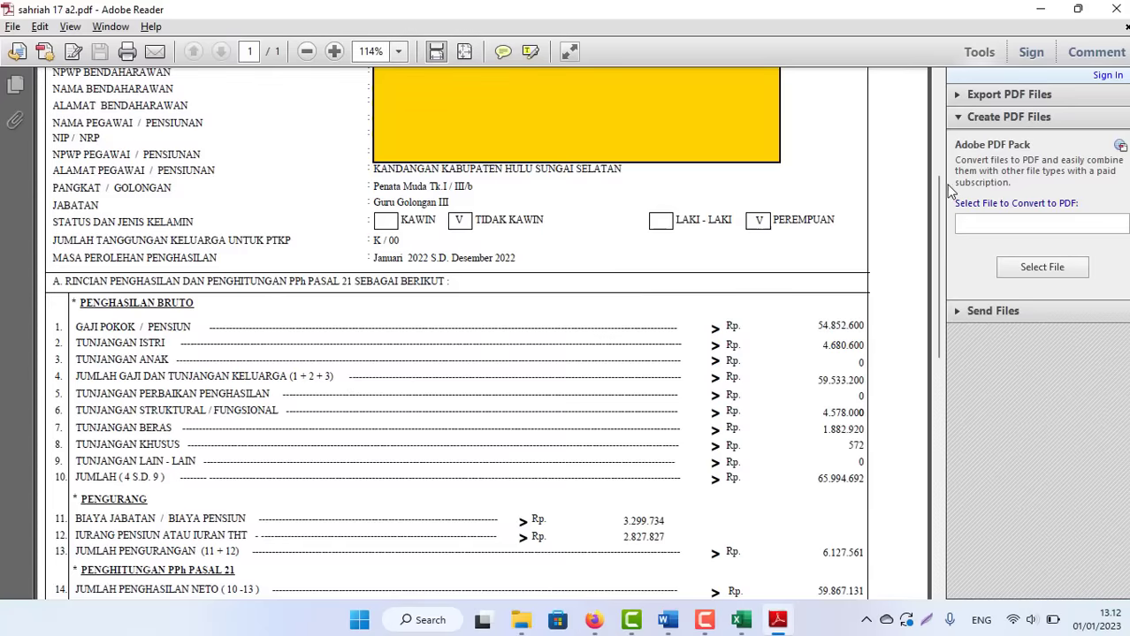
drag(940, 183, 938, 252)
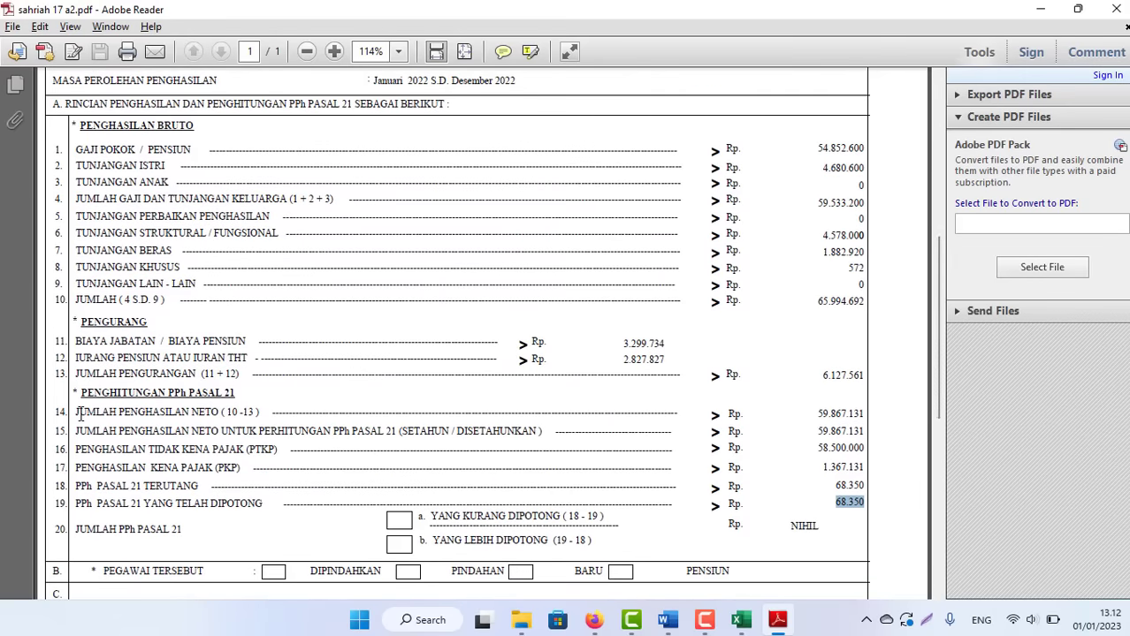
drag(77, 412, 266, 412)
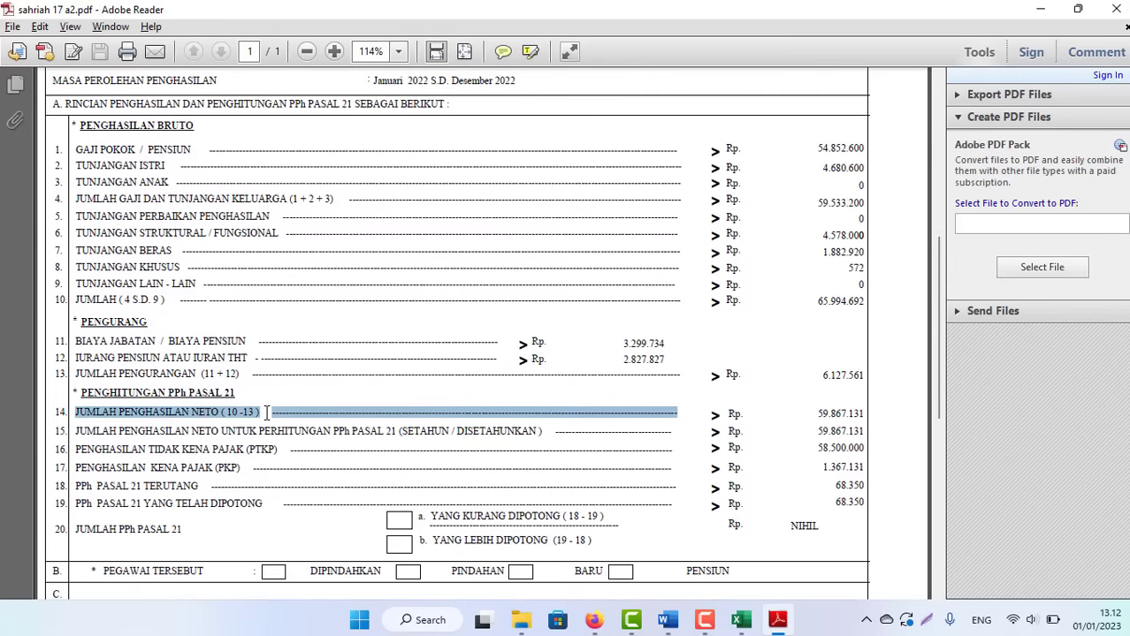
click(818, 413)
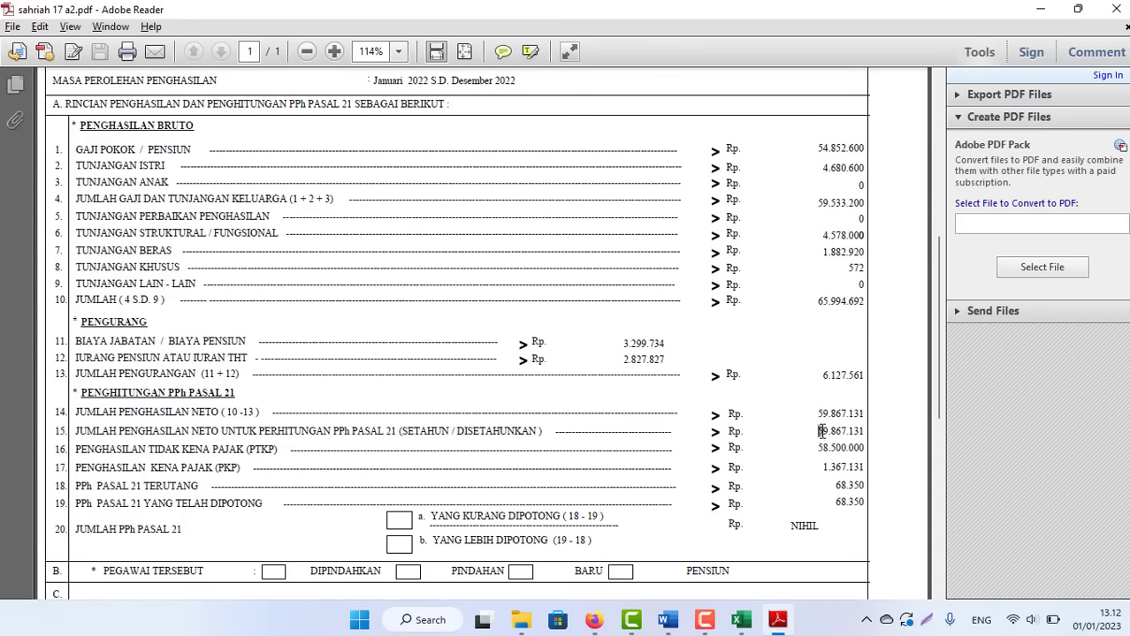
drag(818, 430, 869, 431)
key(ctrl+c)
click(594, 619)
key(ctrl+v)
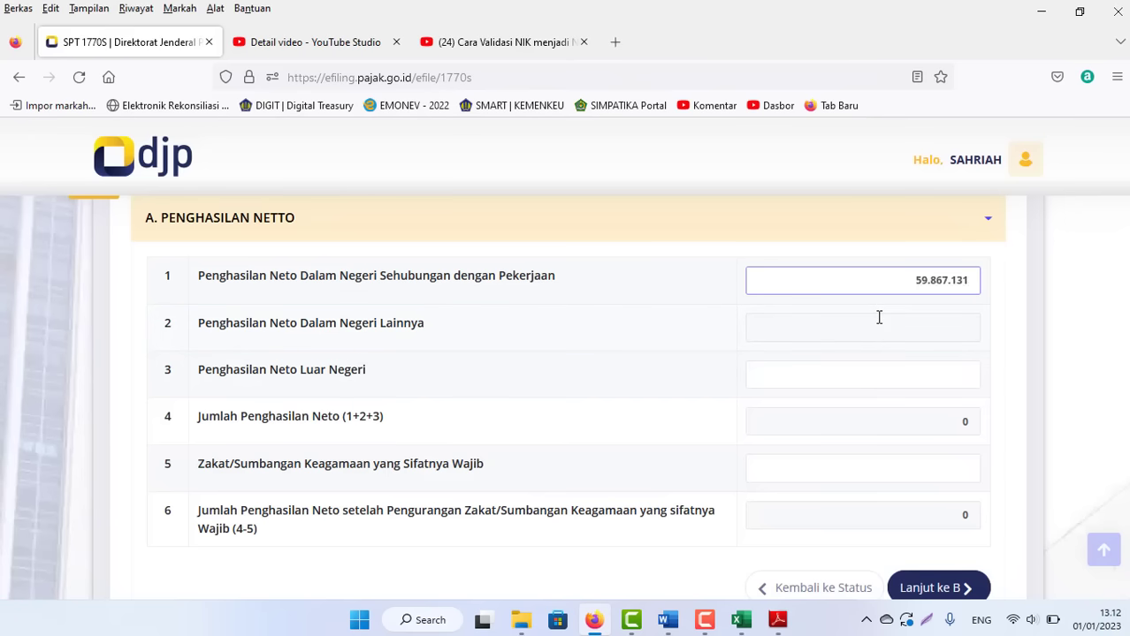
Leave the other domestic income, foreign income and zakat lines blank in section A and continue to section B, Penghasilan Kena Pajak
click(864, 333)
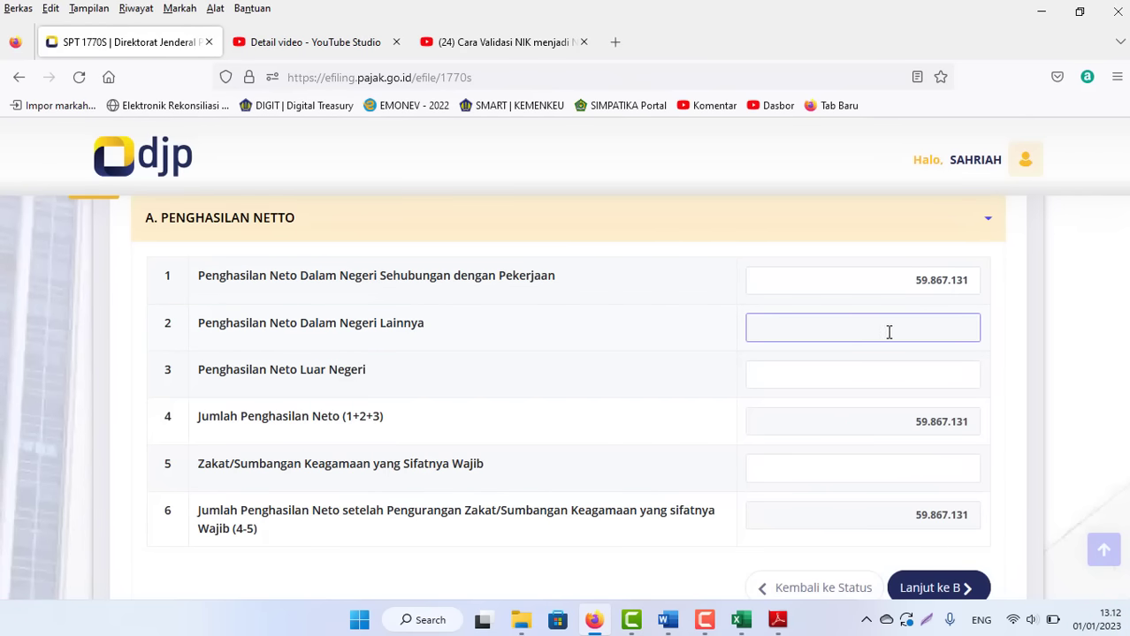
scroll(911, 303, down, 2)
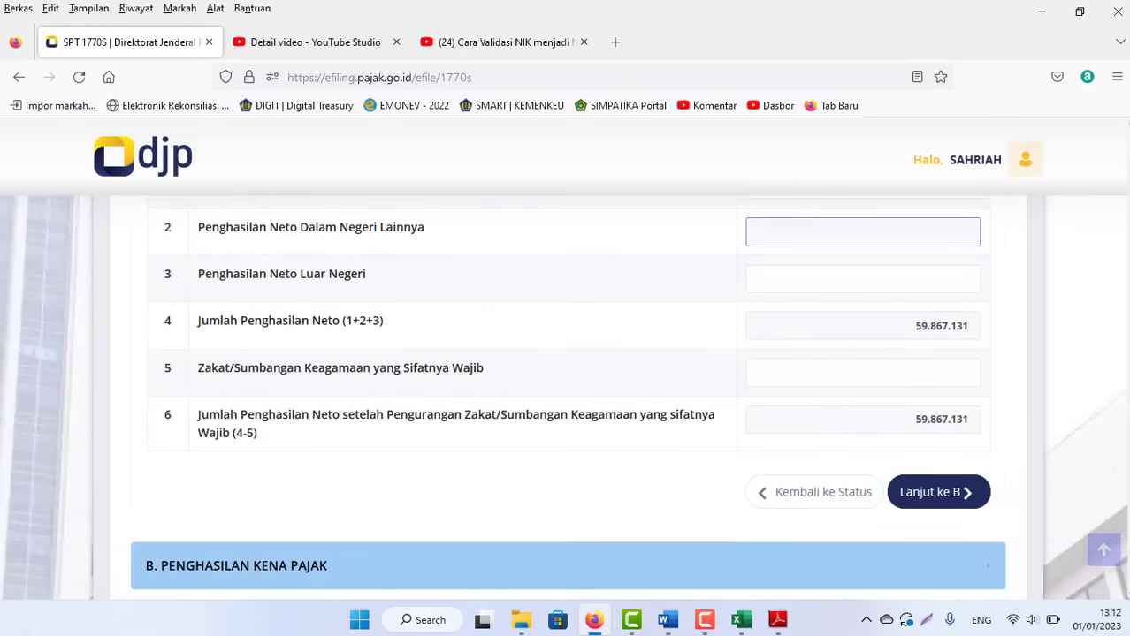
scroll(911, 303, up, 1)
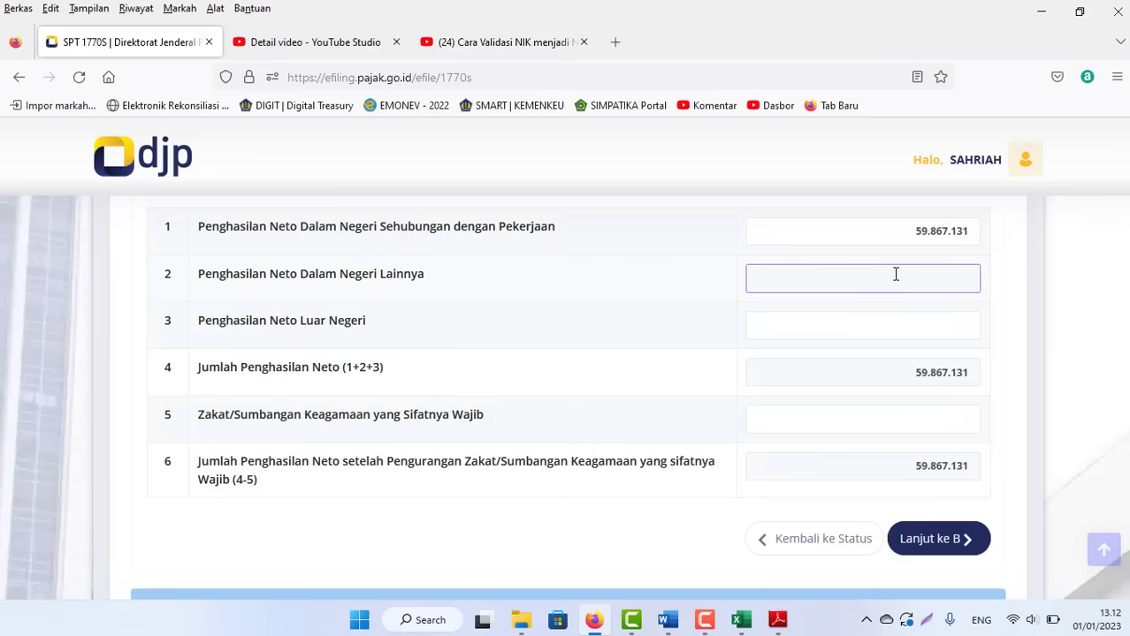
click(922, 336)
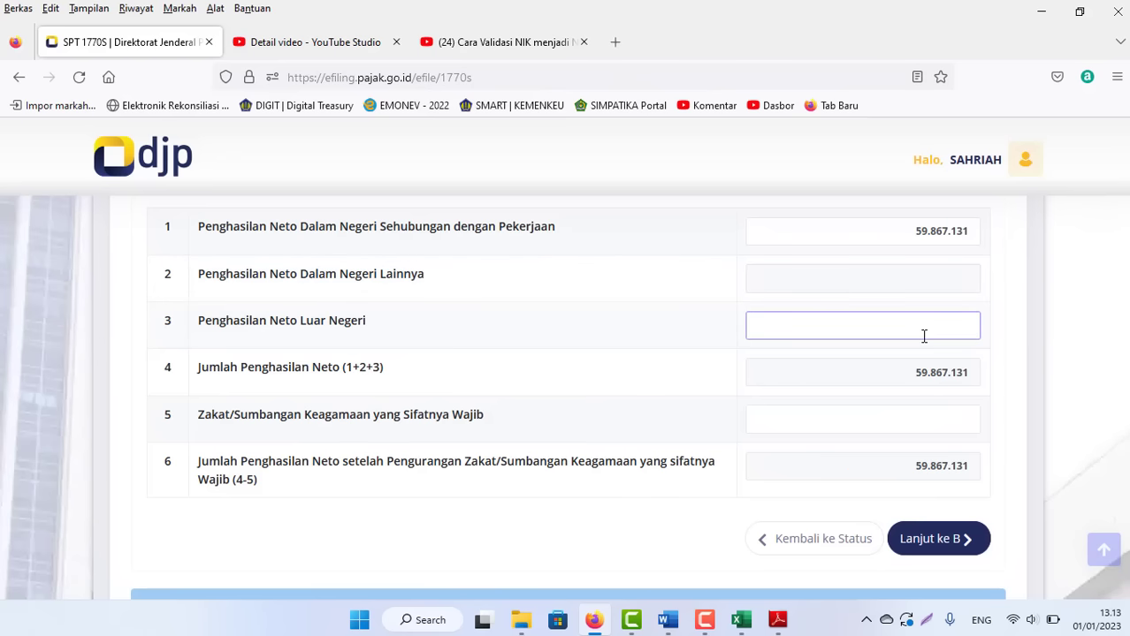
click(924, 422)
scroll(1126, 366, down, 1)
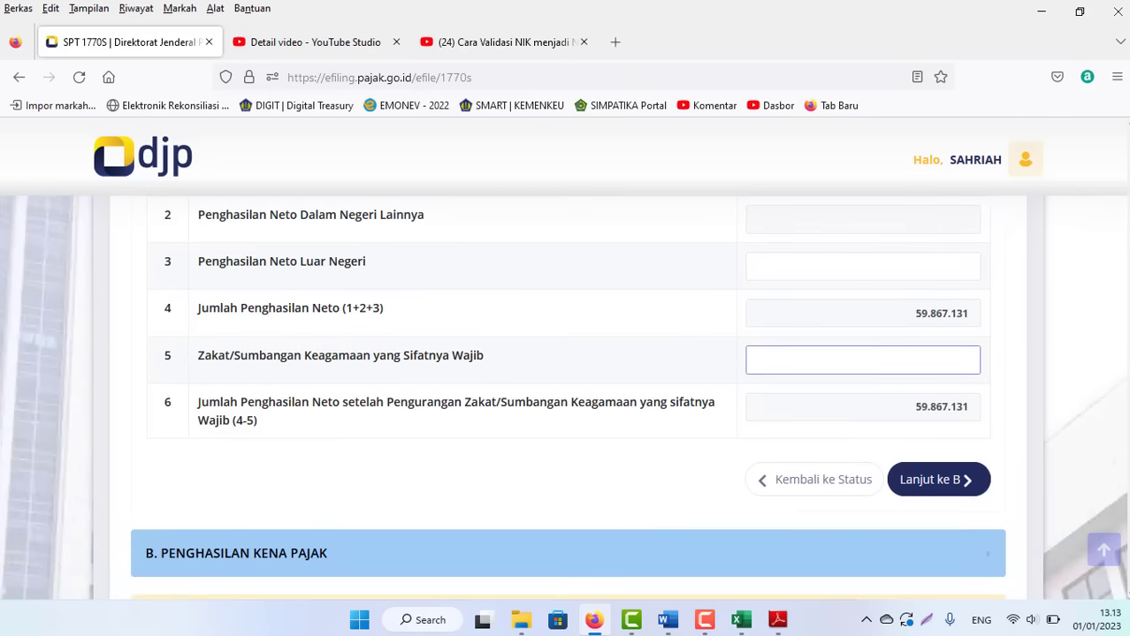
click(936, 480)
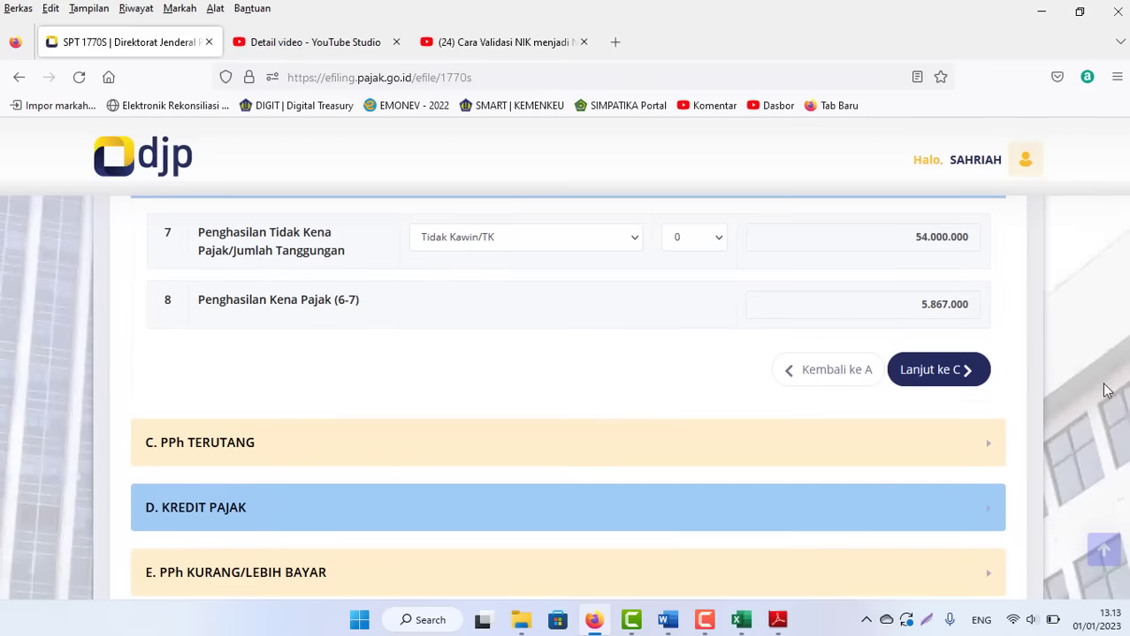
scroll(1127, 346, up, 3)
scroll(1127, 347, down, 1)
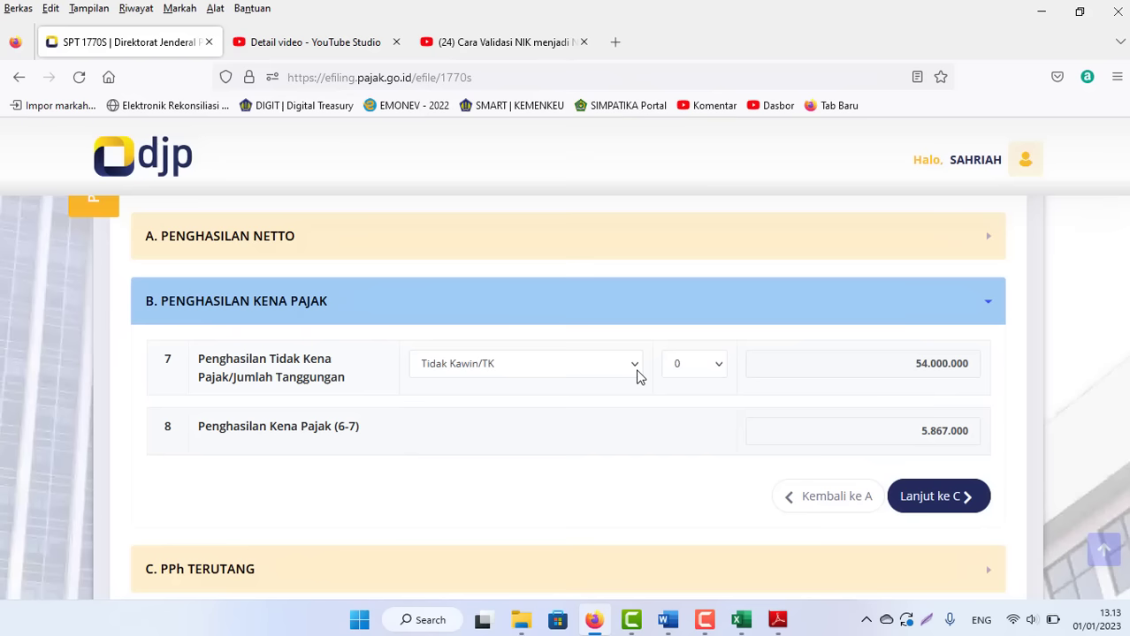
Check the family dependants entry on the PDF slip against the dependant count options in line 7 of section B
click(778, 620)
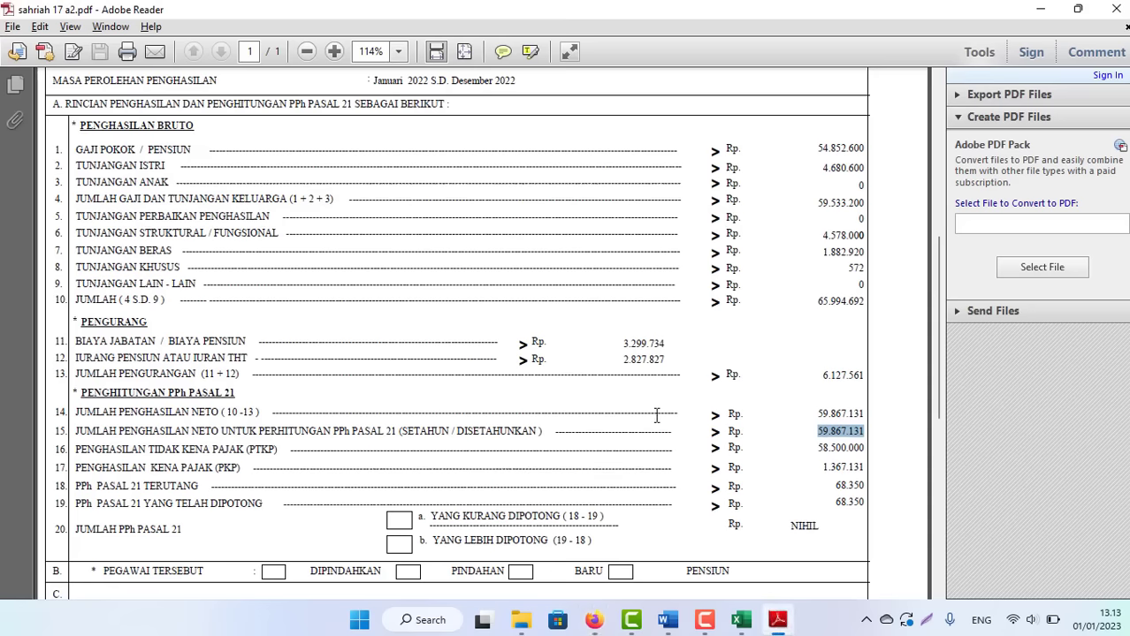
click(586, 261)
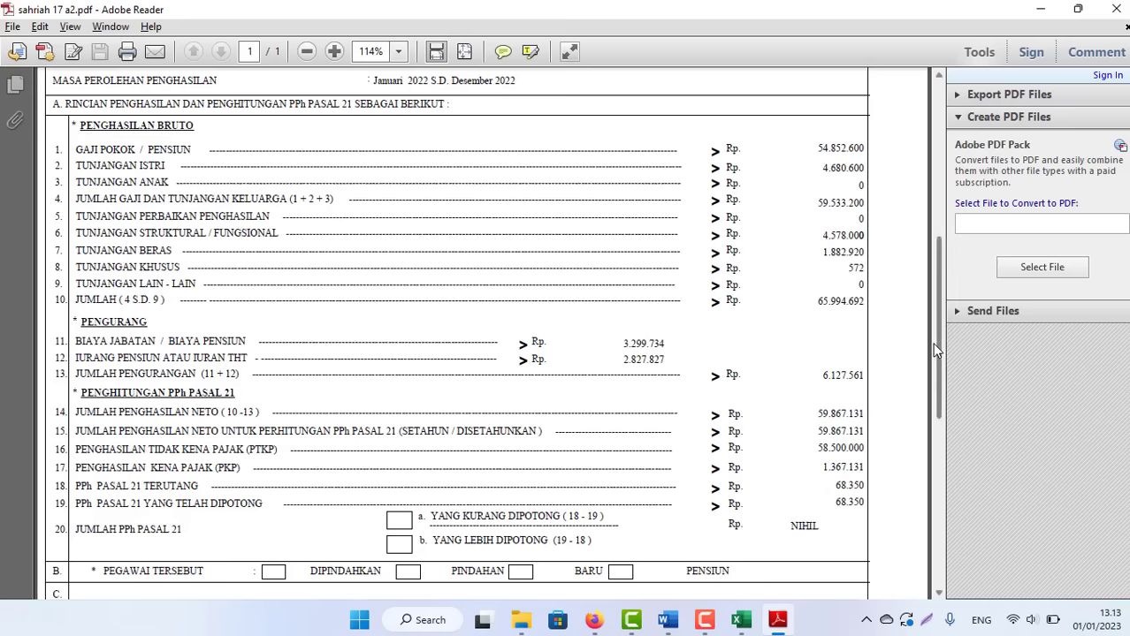
drag(938, 348, 938, 317)
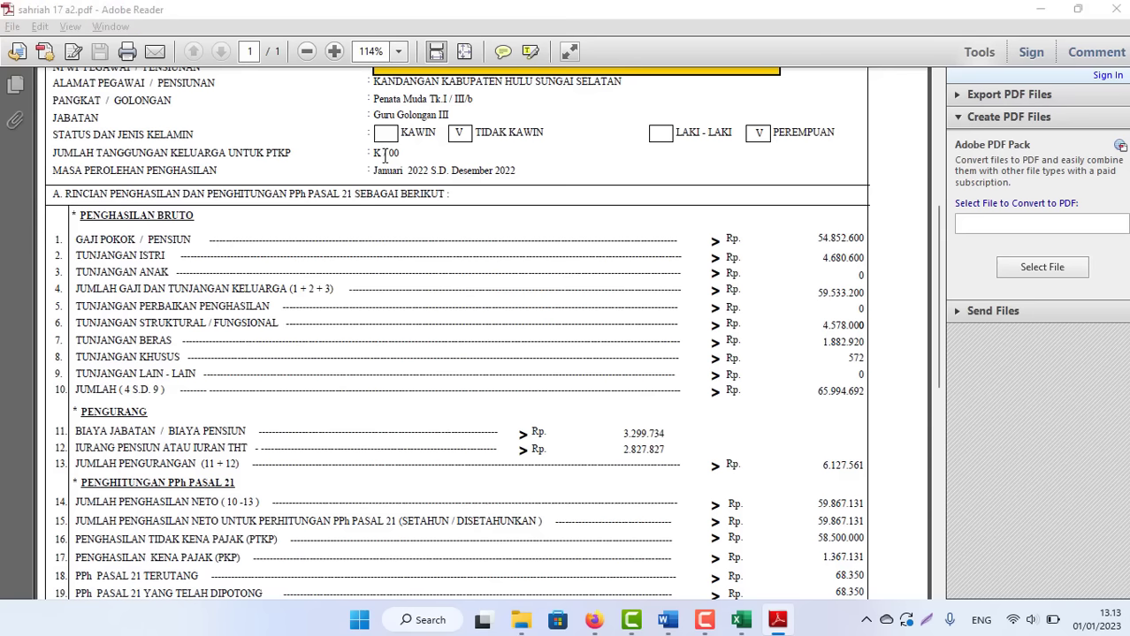
key(alt+Tab)
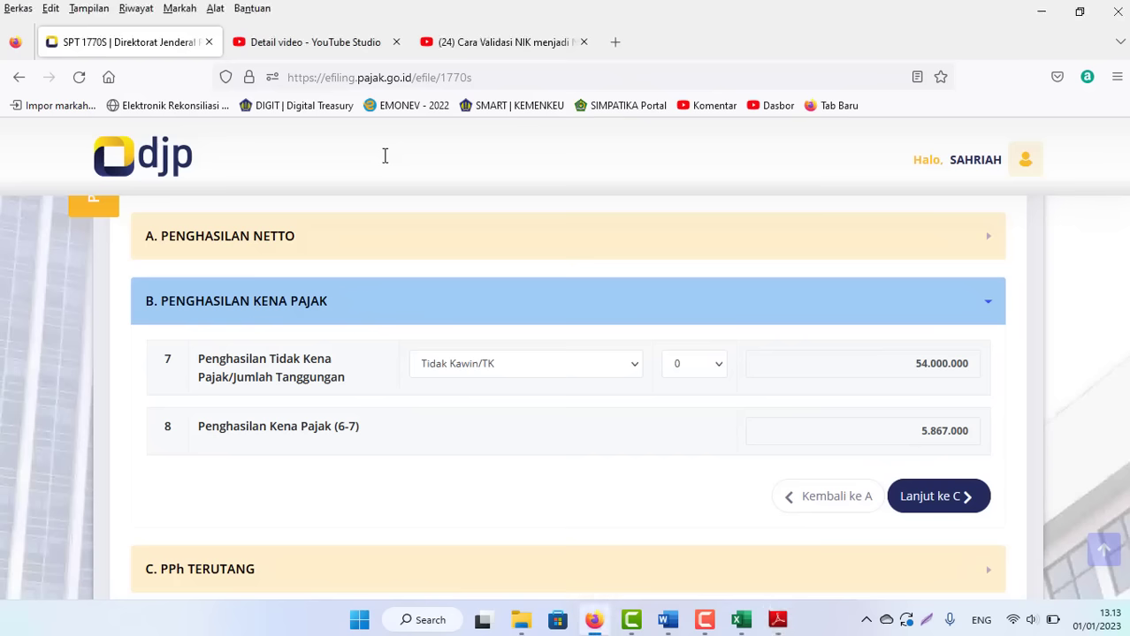
click(721, 379)
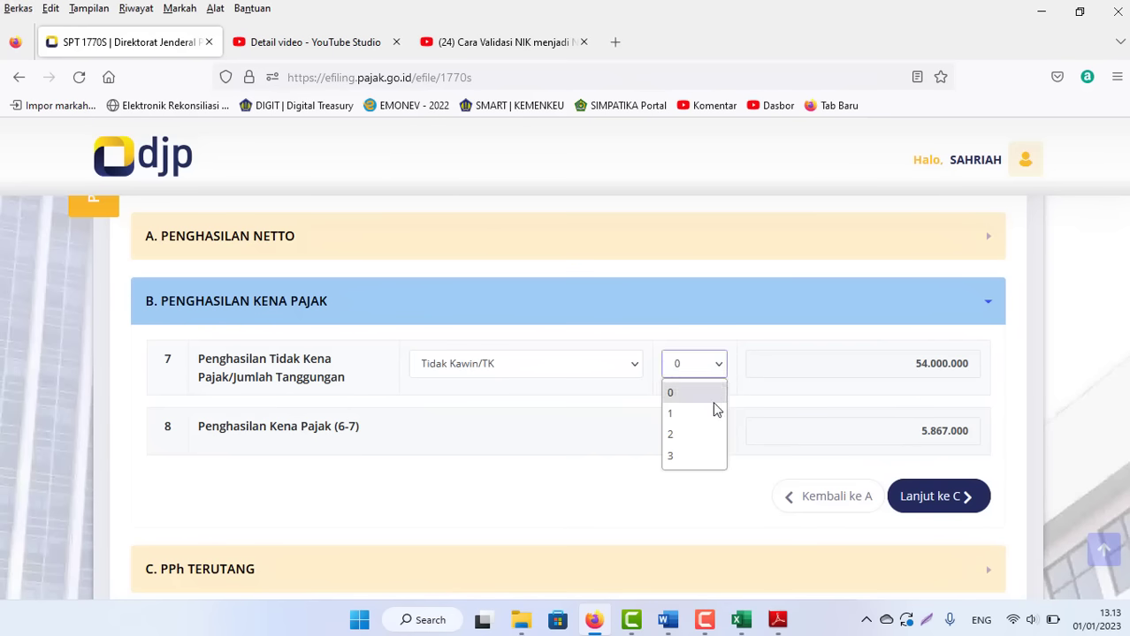
click(701, 365)
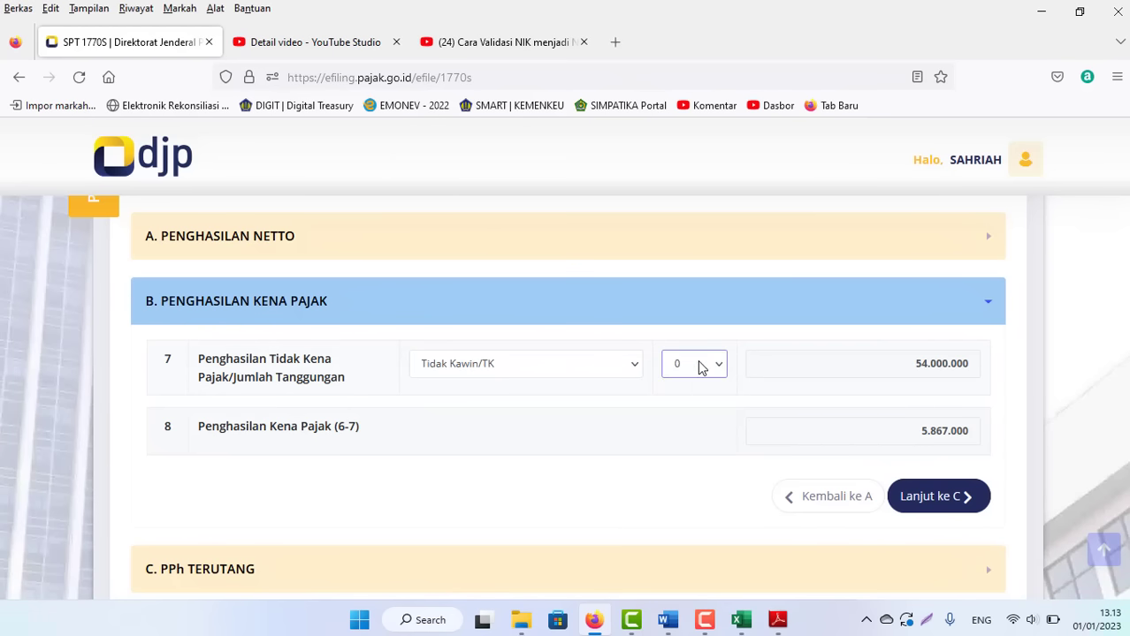
Check the marital status options in line 7 of section B against the slip's marital status and PTKP amount on line 16
key(alt+Tab)
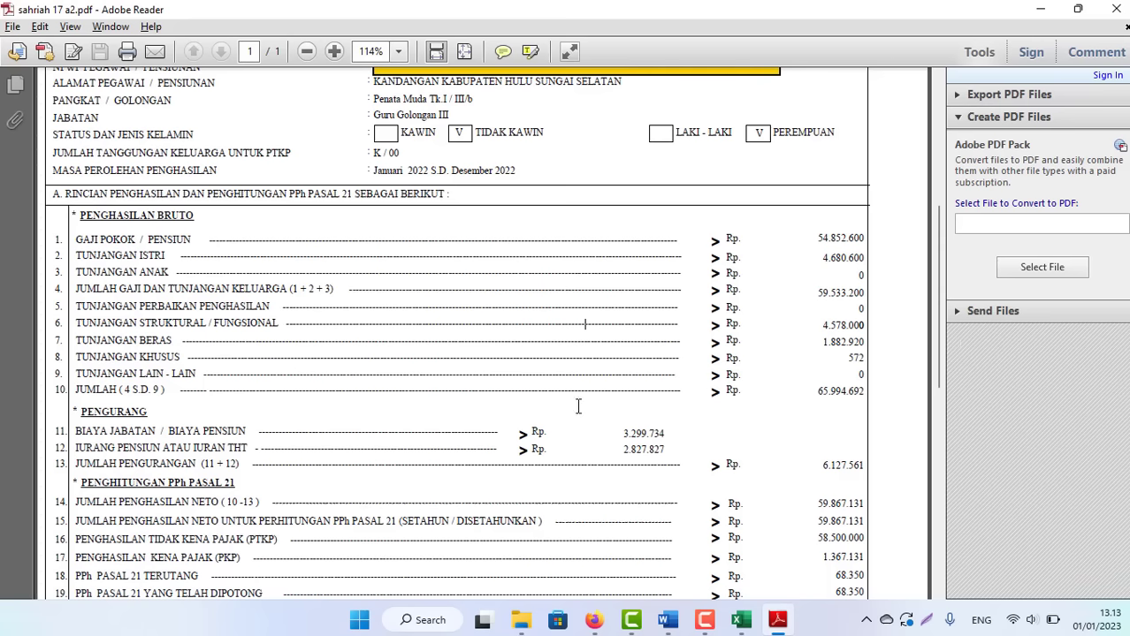
key(alt+Tab)
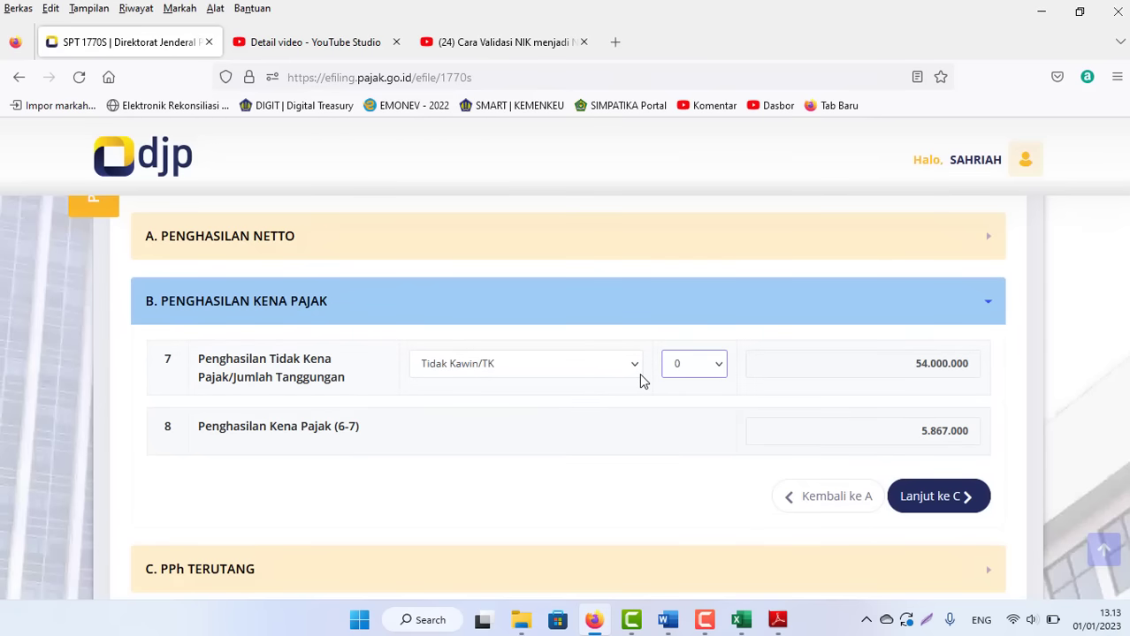
click(637, 367)
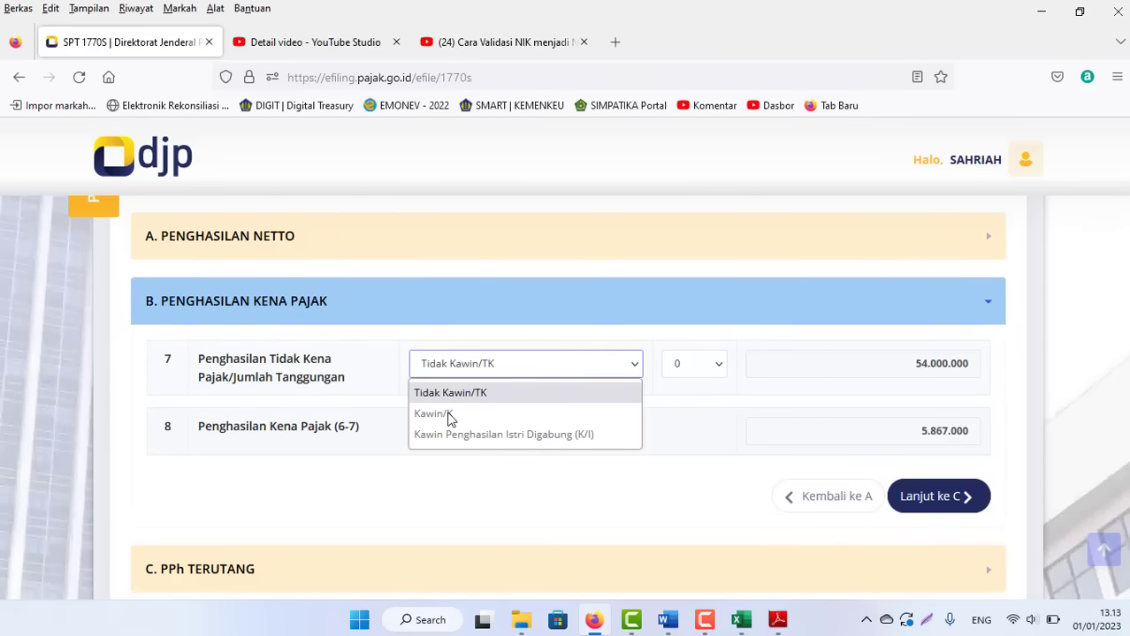
click(632, 367)
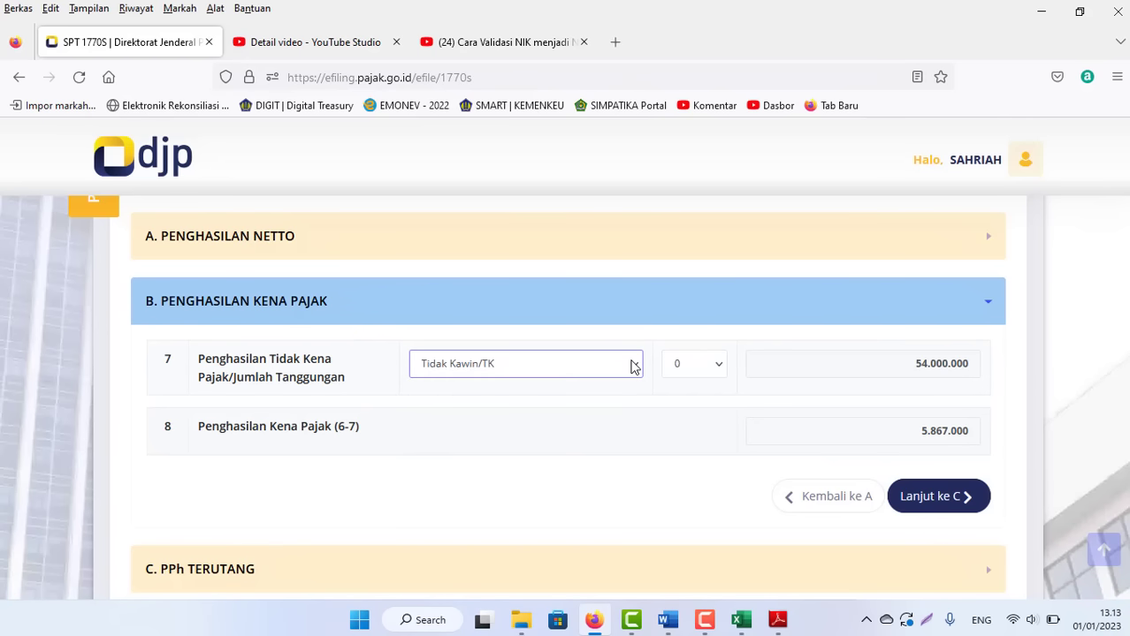
key(alt+Tab)
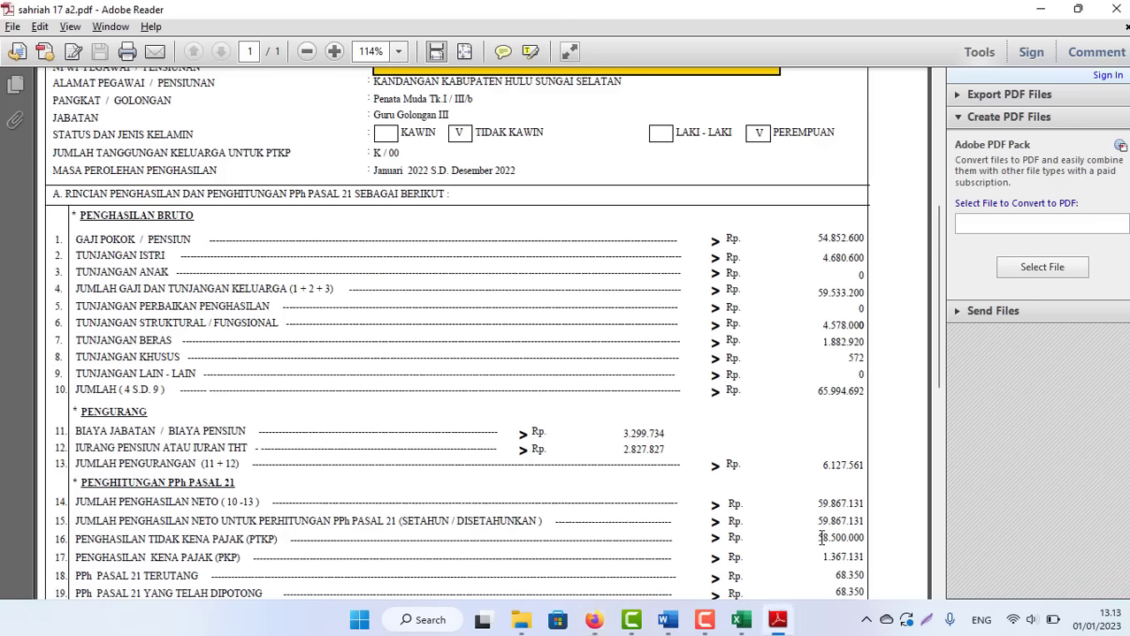
key(alt+Tab)
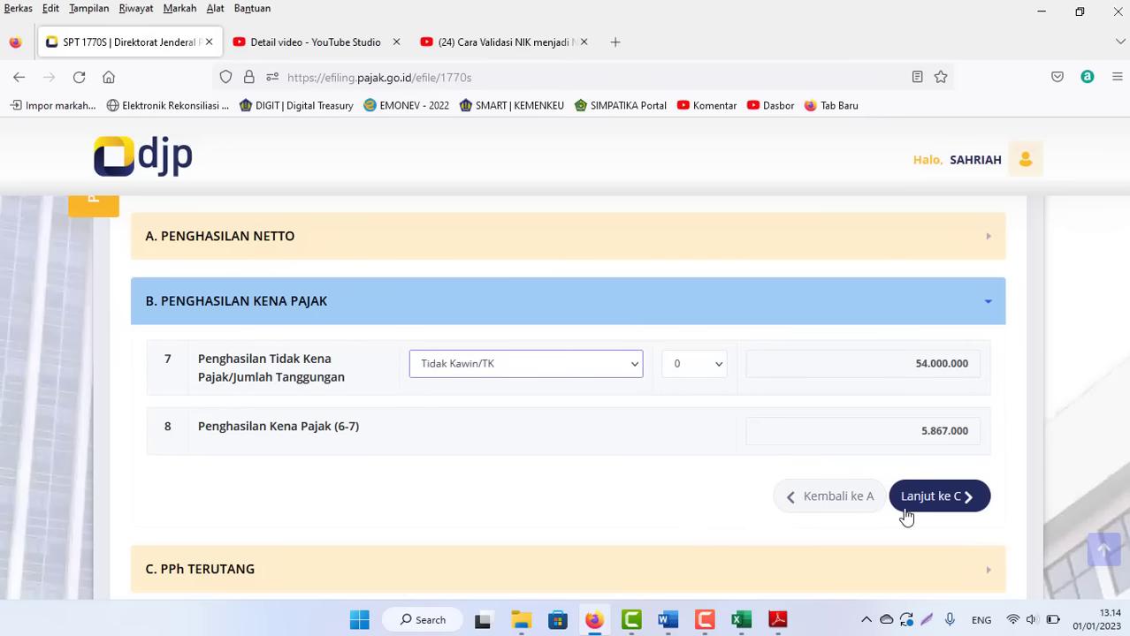
Go back through section A to the Identitas section and set Status Perkawinan to Kawin
click(832, 502)
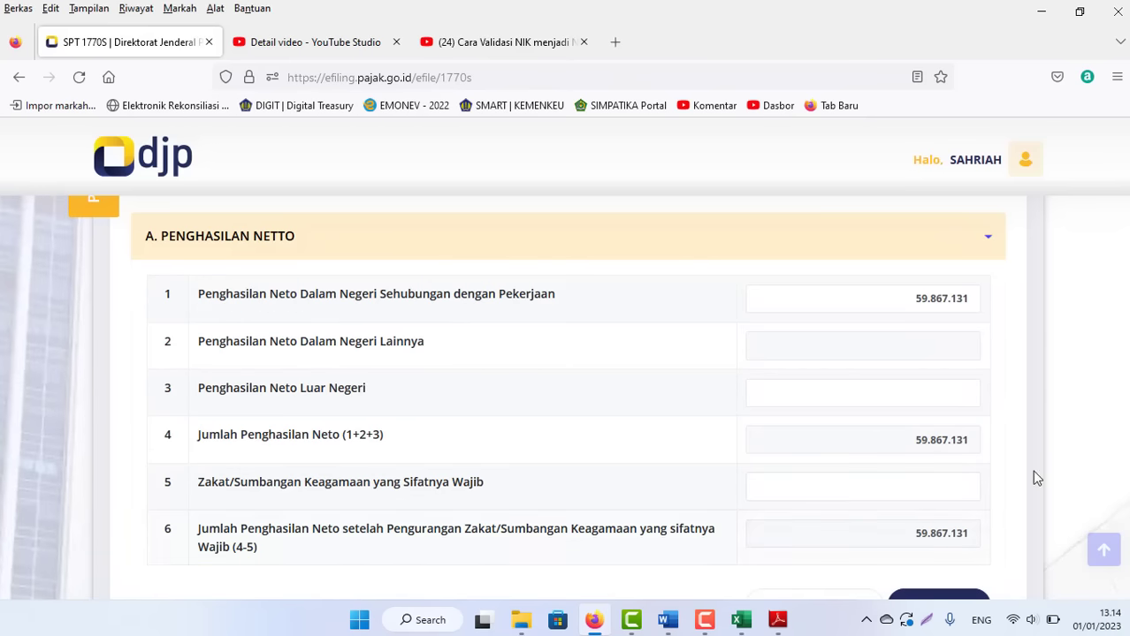
scroll(1031, 470, down, 5)
scroll(847, 419, up, 1)
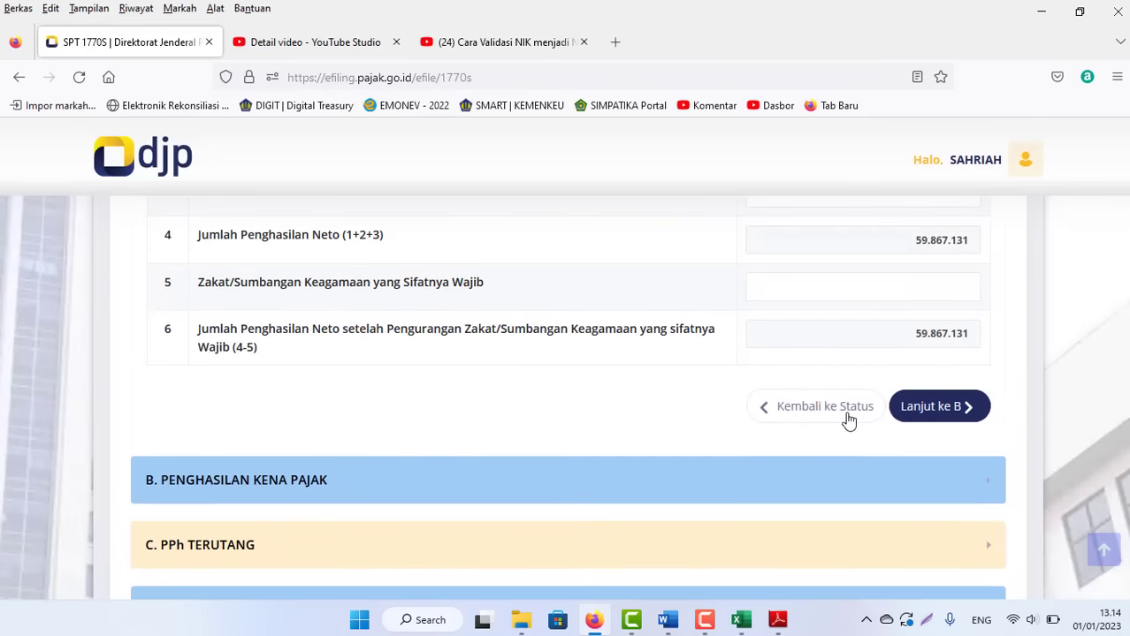
click(794, 412)
scroll(566, 398, up, 4)
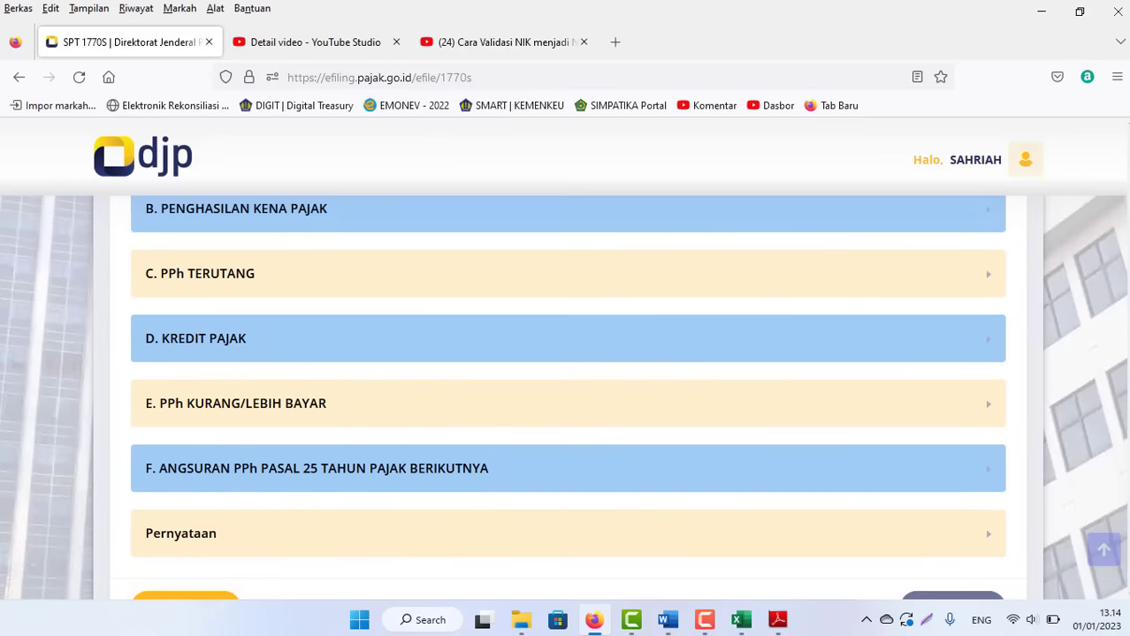
scroll(623, 374, up, 1)
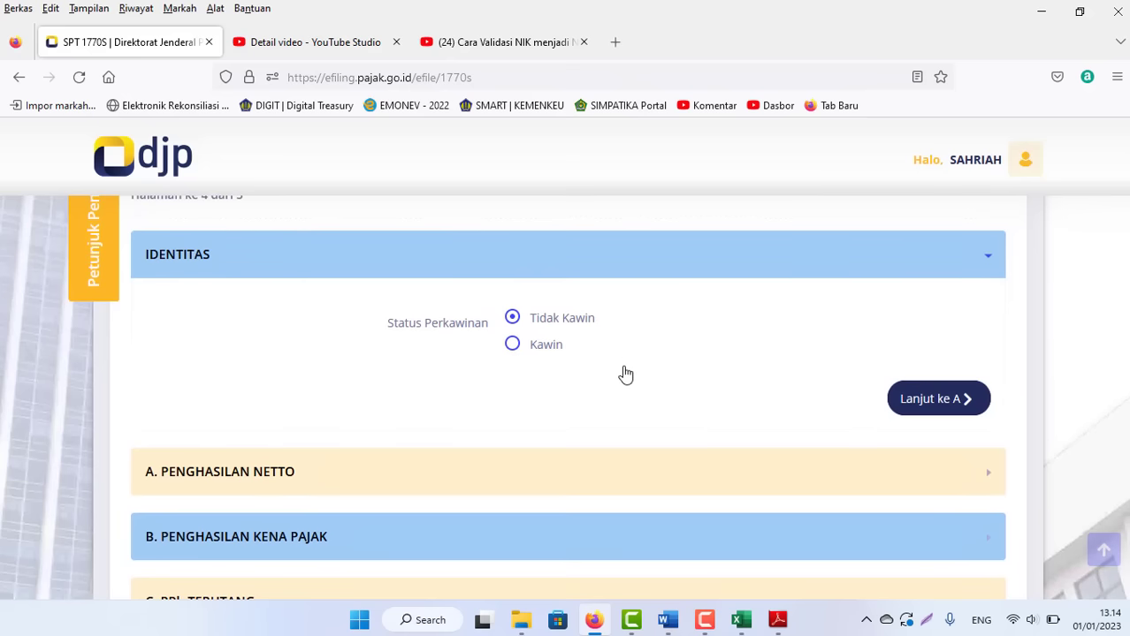
click(512, 345)
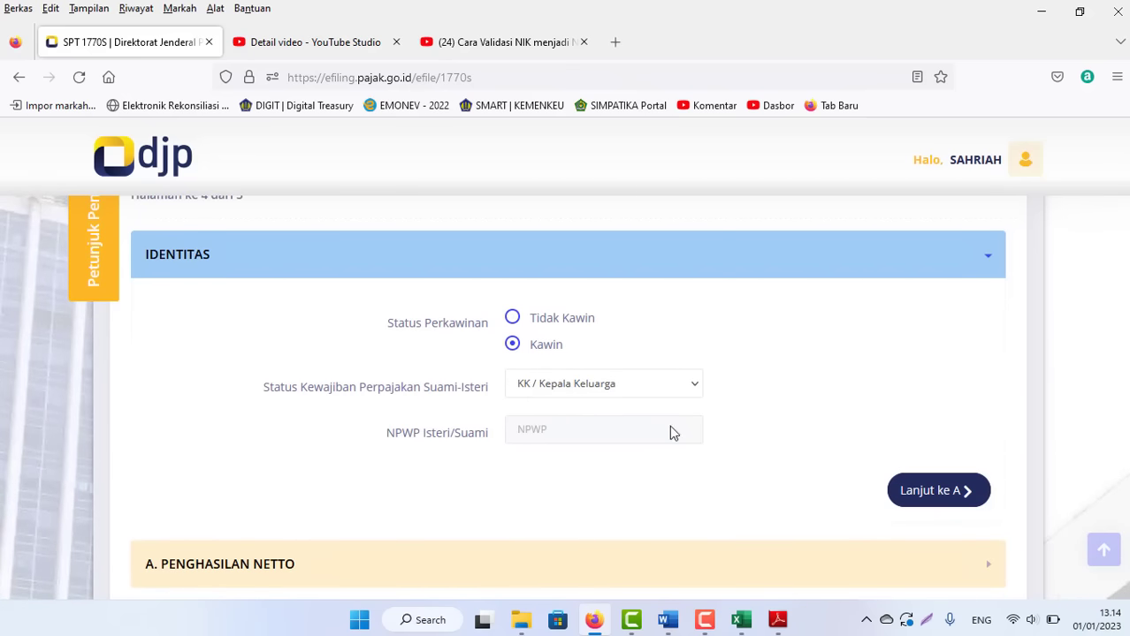
Keep the spouses' tax obligation status as KK / Kepala Keluarga and continue through section A to section B, Penghasilan Kena Pajak
click(923, 496)
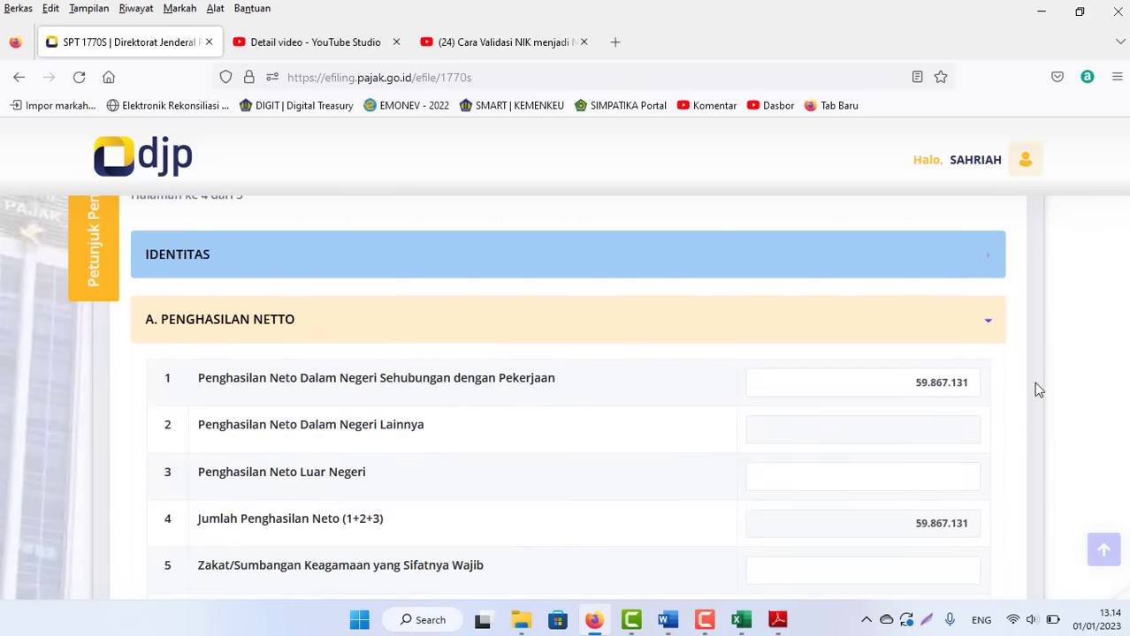
scroll(1126, 380, down, 3)
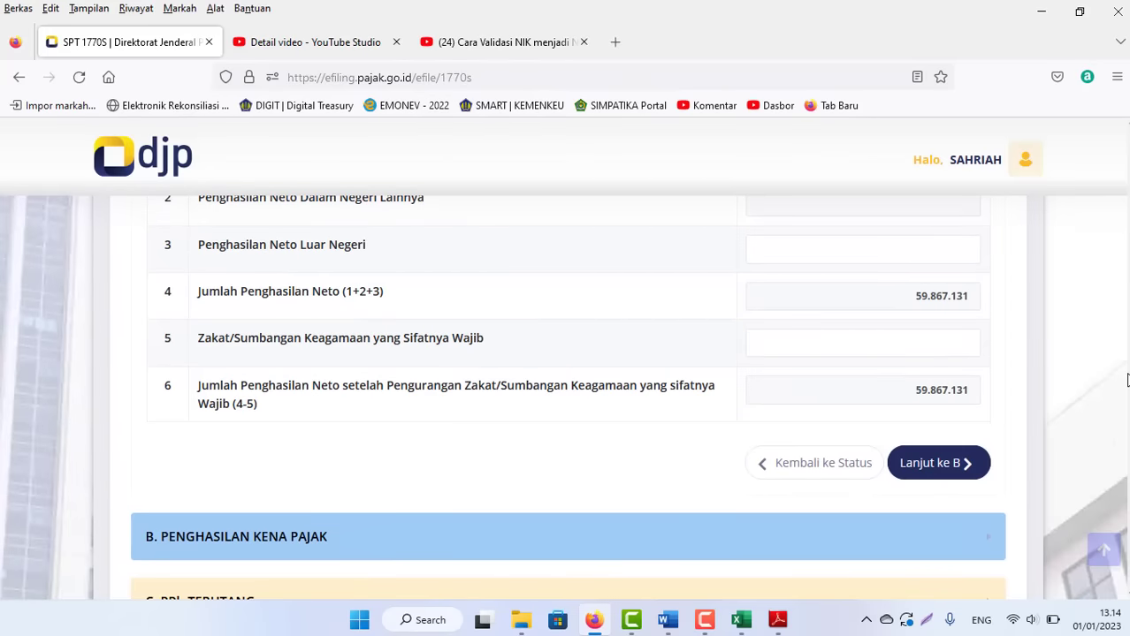
click(957, 466)
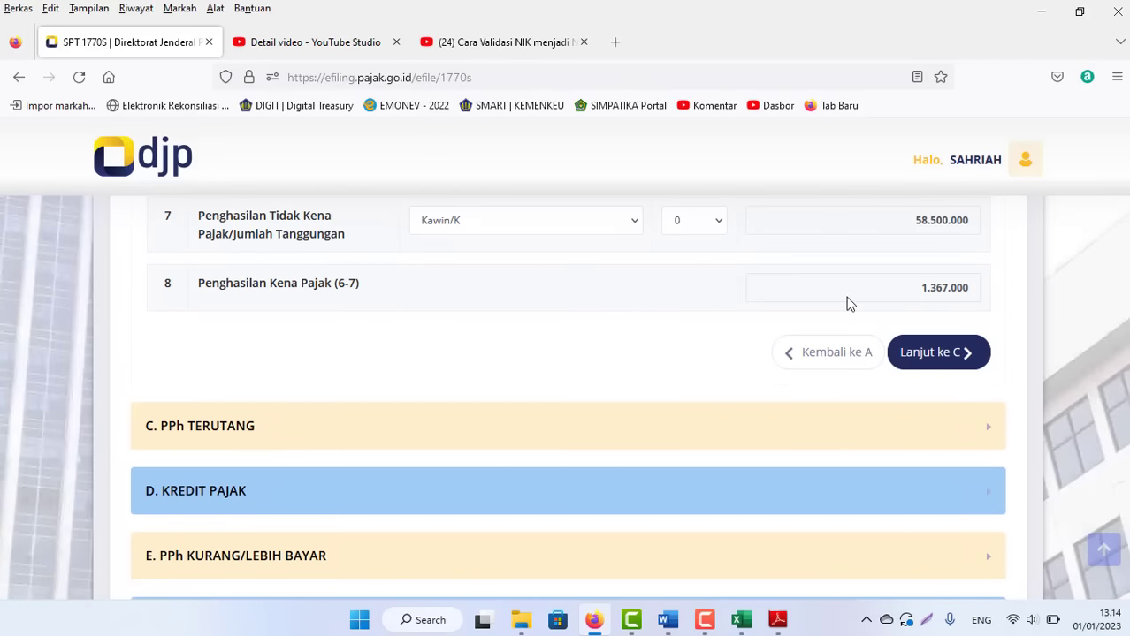
scroll(748, 333, up, 2)
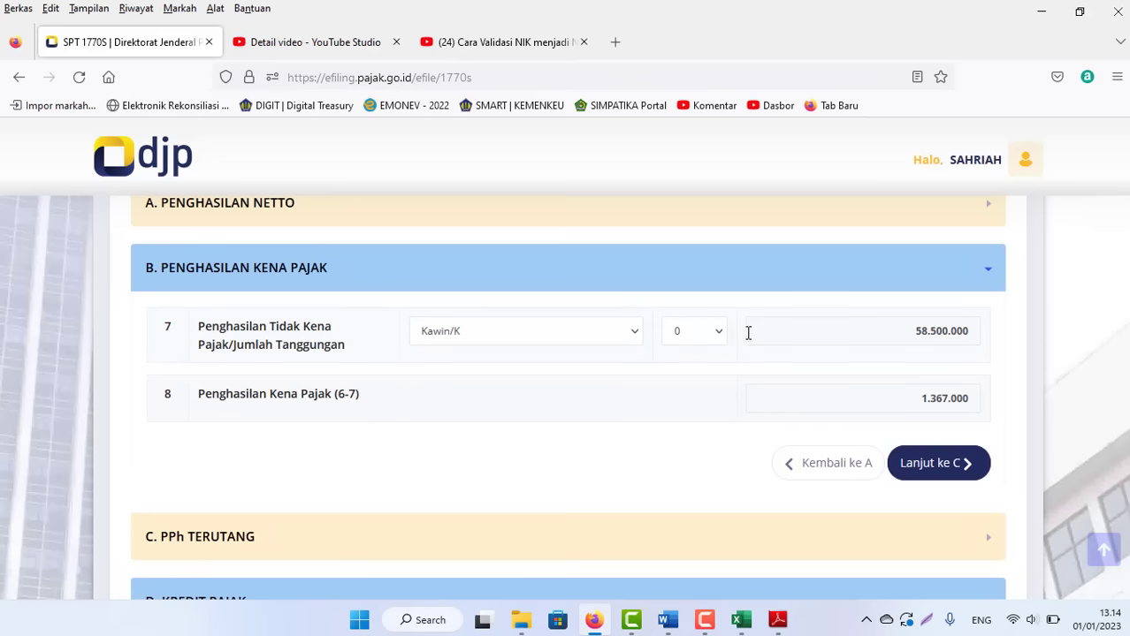
Compare the Penghasilan Tidak Kena Pajak amount in line 7 with the PTKP on line 16 of the PDF slip
double_click(711, 337)
drag(902, 325, 1004, 334)
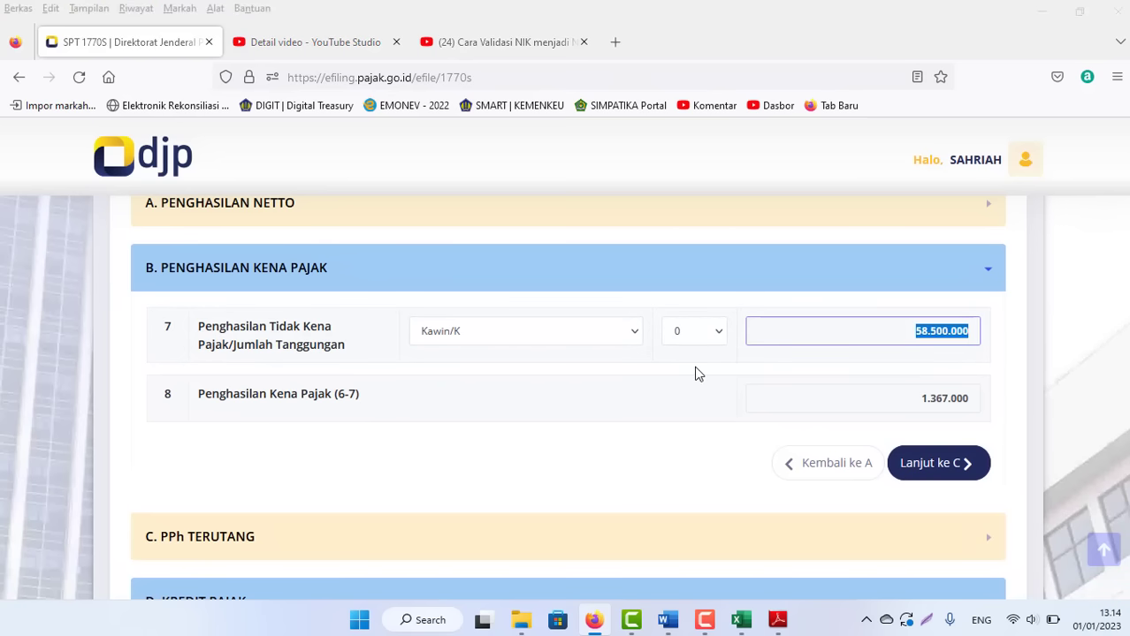
key(alt+Tab)
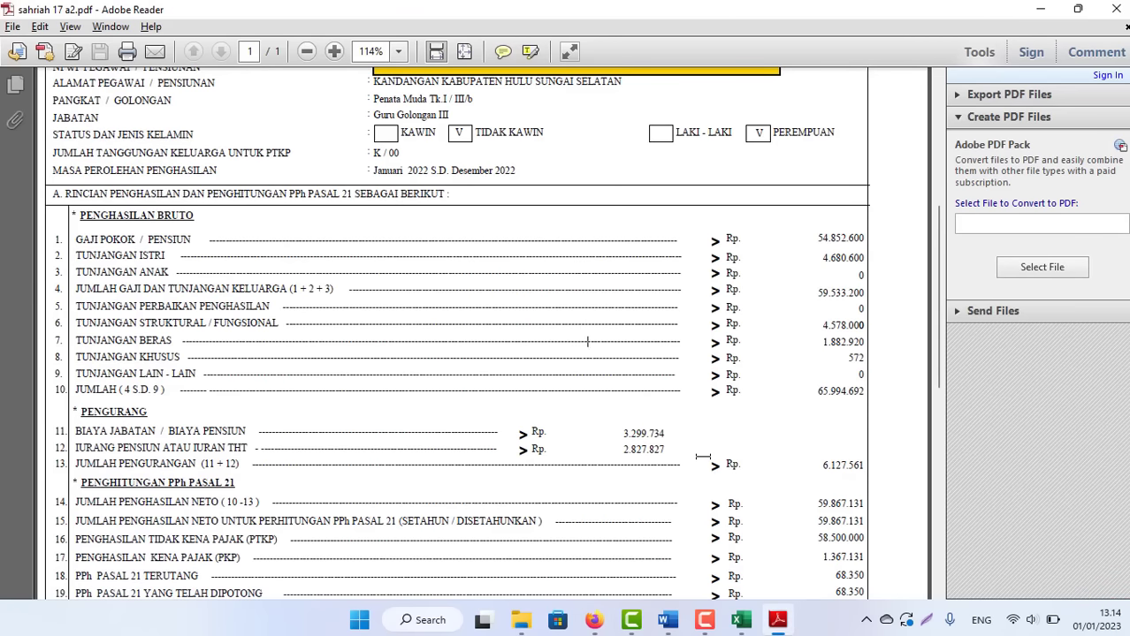
scroll(936, 346, down, 3)
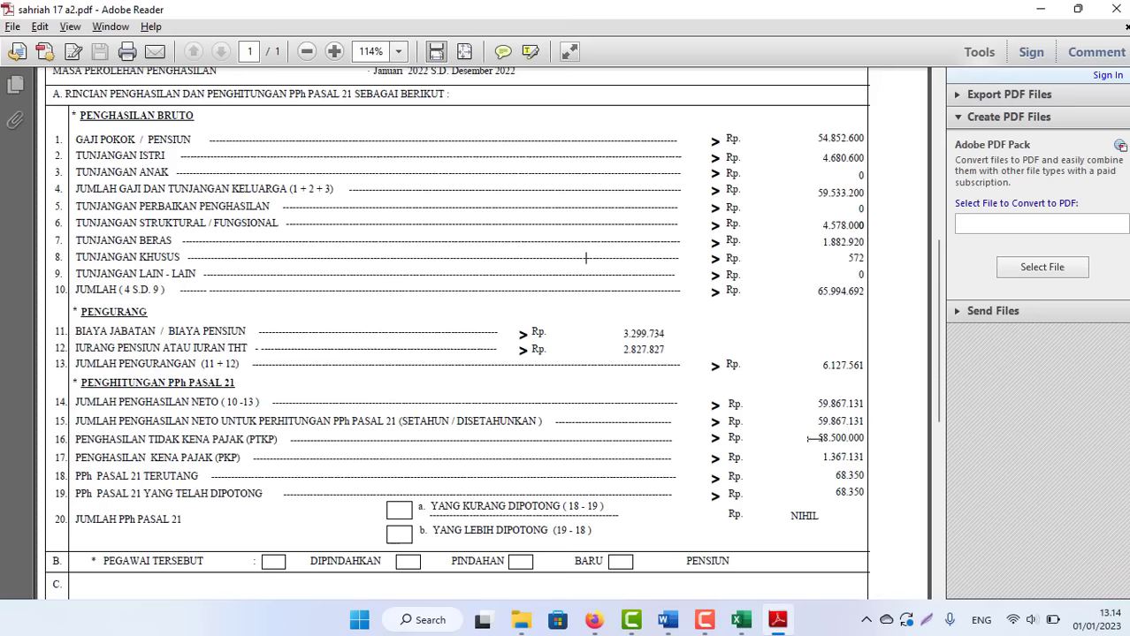
drag(817, 438, 865, 439)
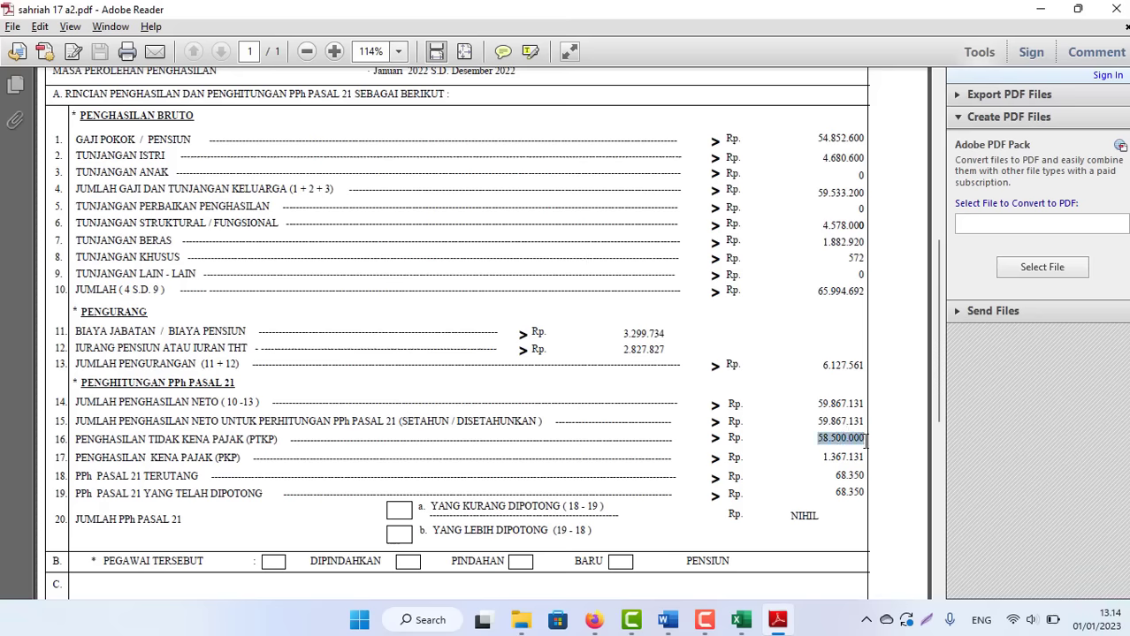
scroll(940, 307, up, 4)
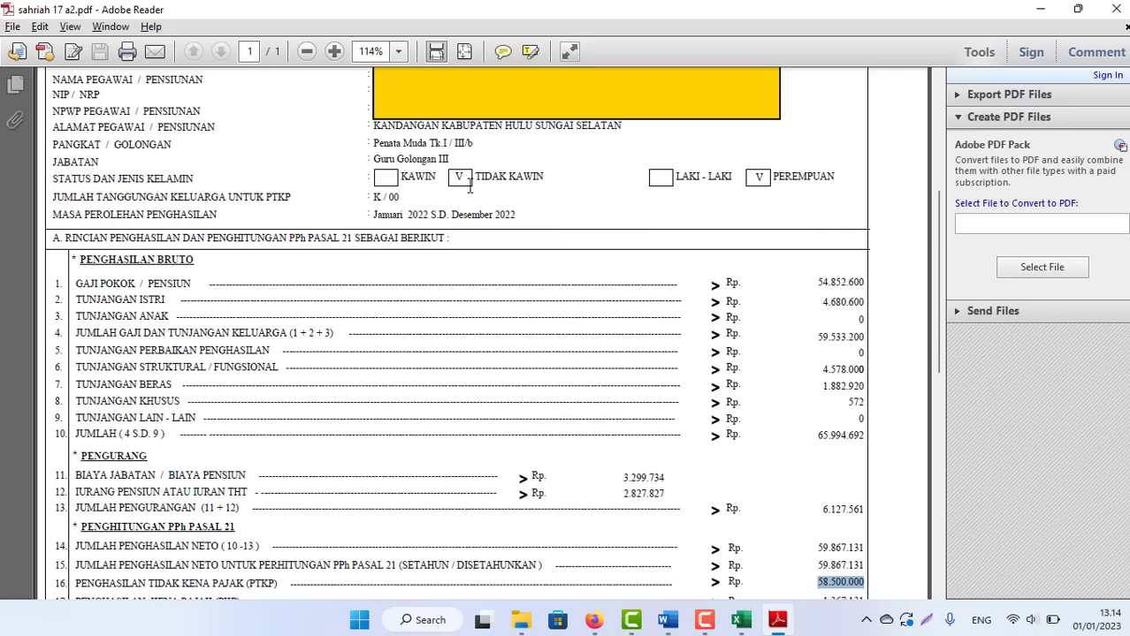
drag(938, 261, 941, 321)
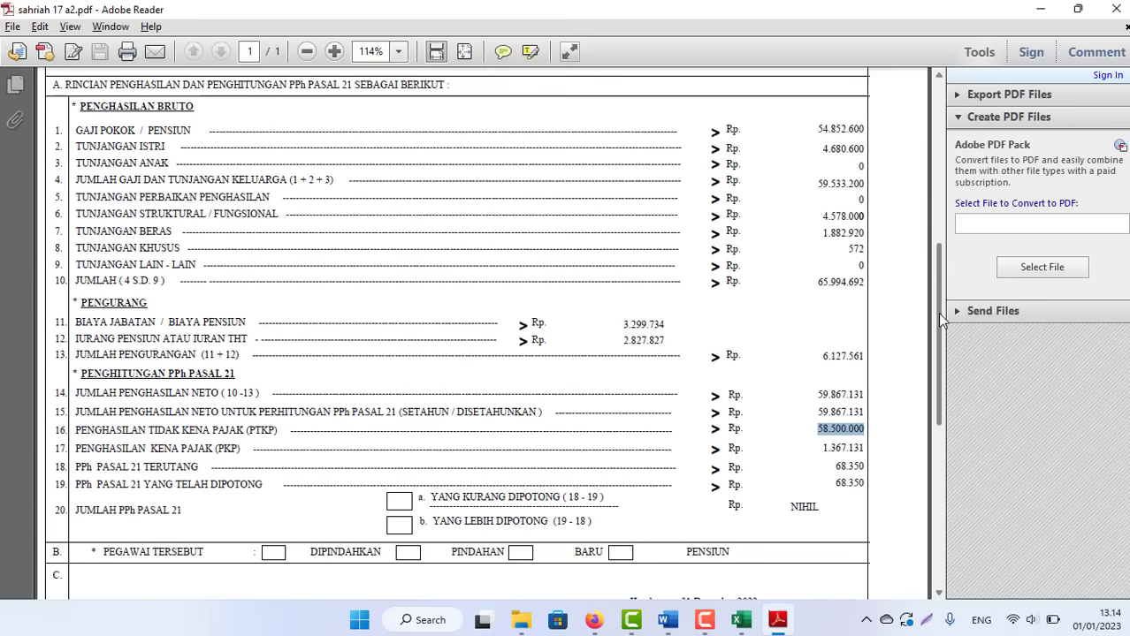
double_click(821, 428)
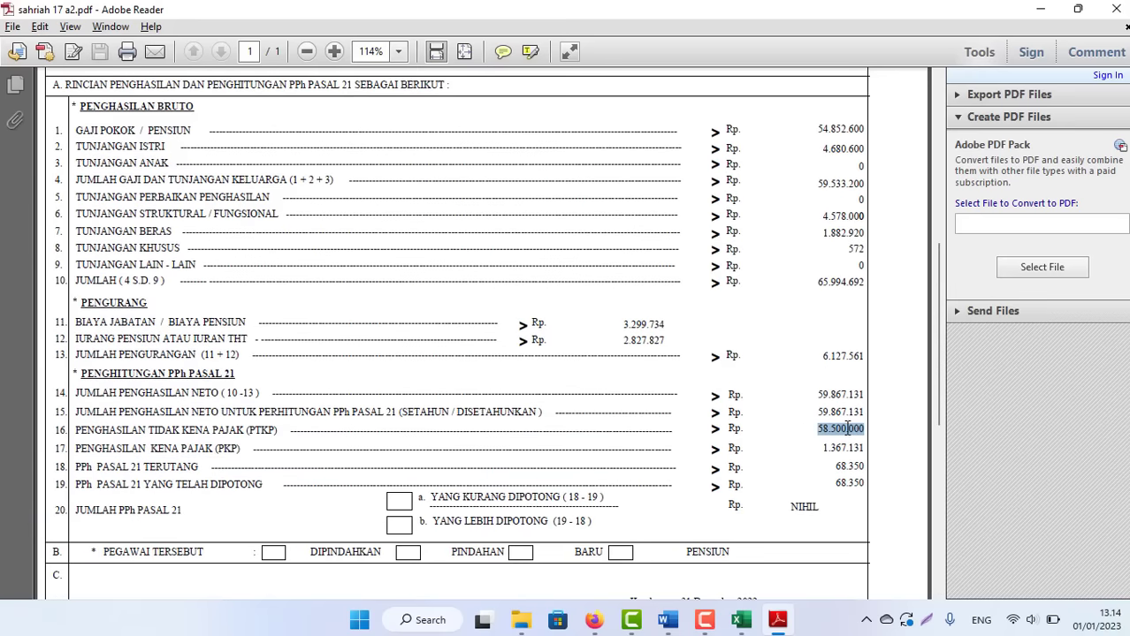
key(alt+Tab)
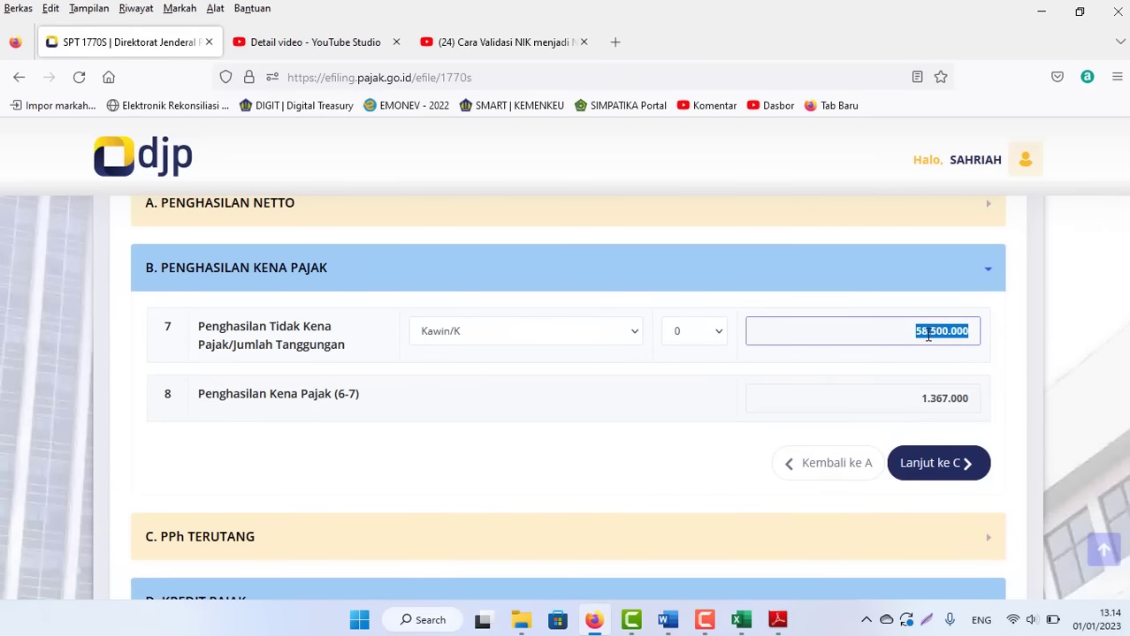
click(859, 359)
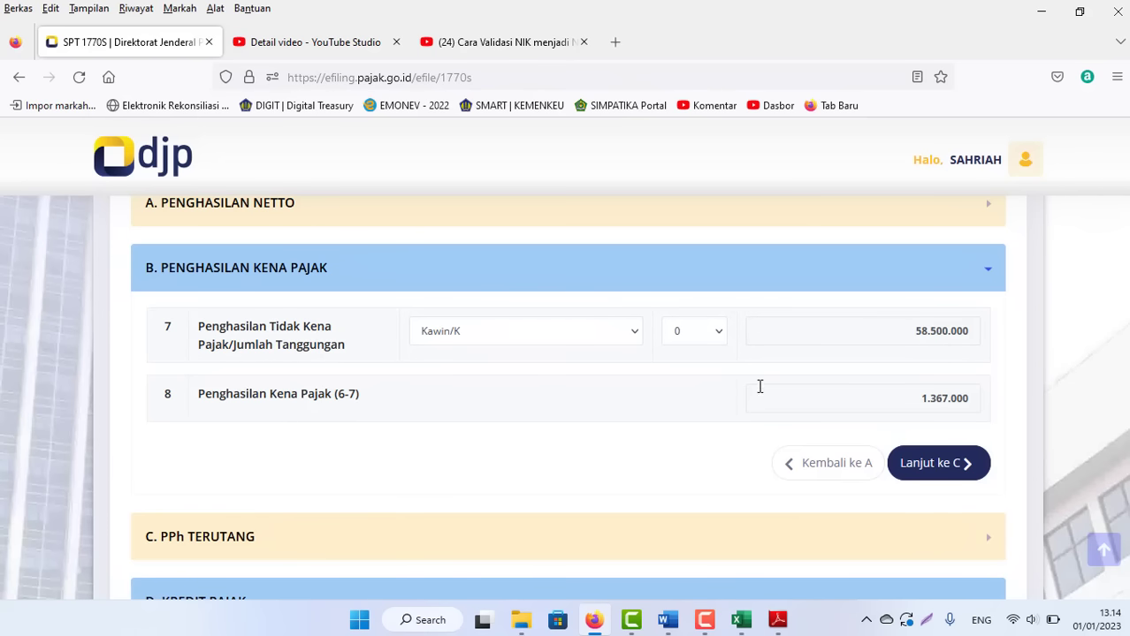
Compare the Penghasilan Kena Pajak amount in line 8 with the PKP on line 17 of the PDF slip
key(alt+Tab)
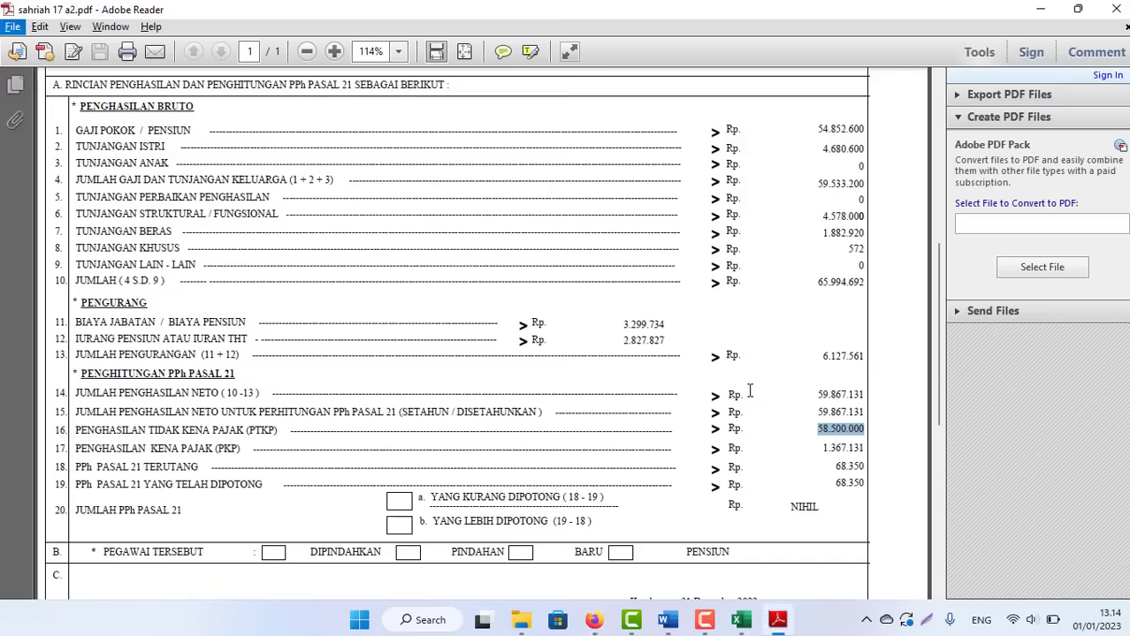
key(alt+Tab)
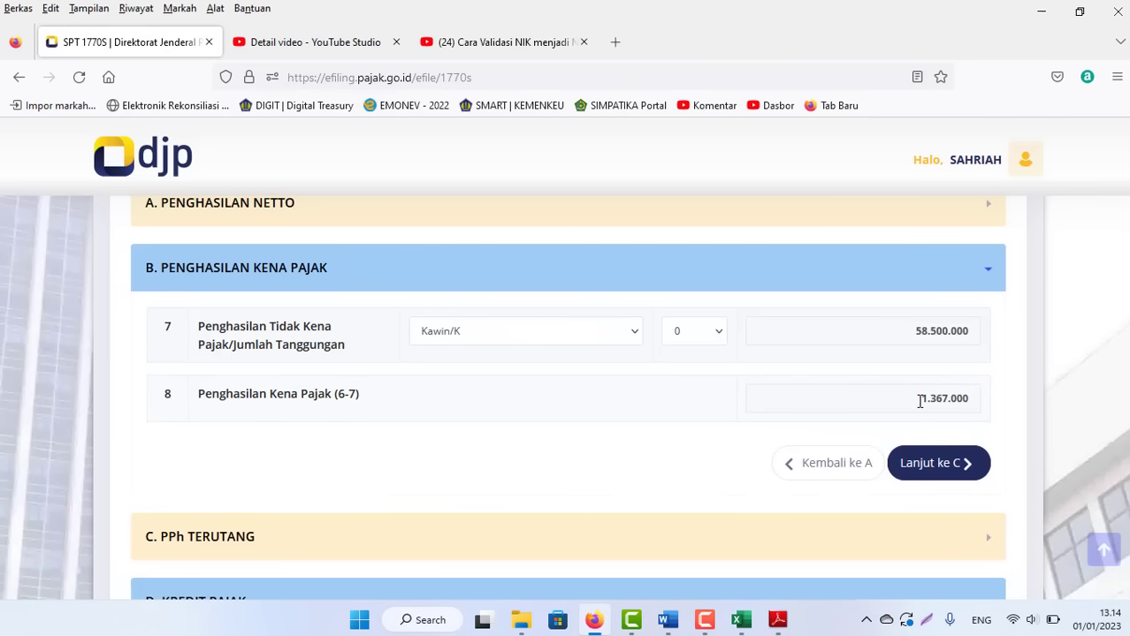
drag(919, 401, 976, 404)
key(alt+Tab)
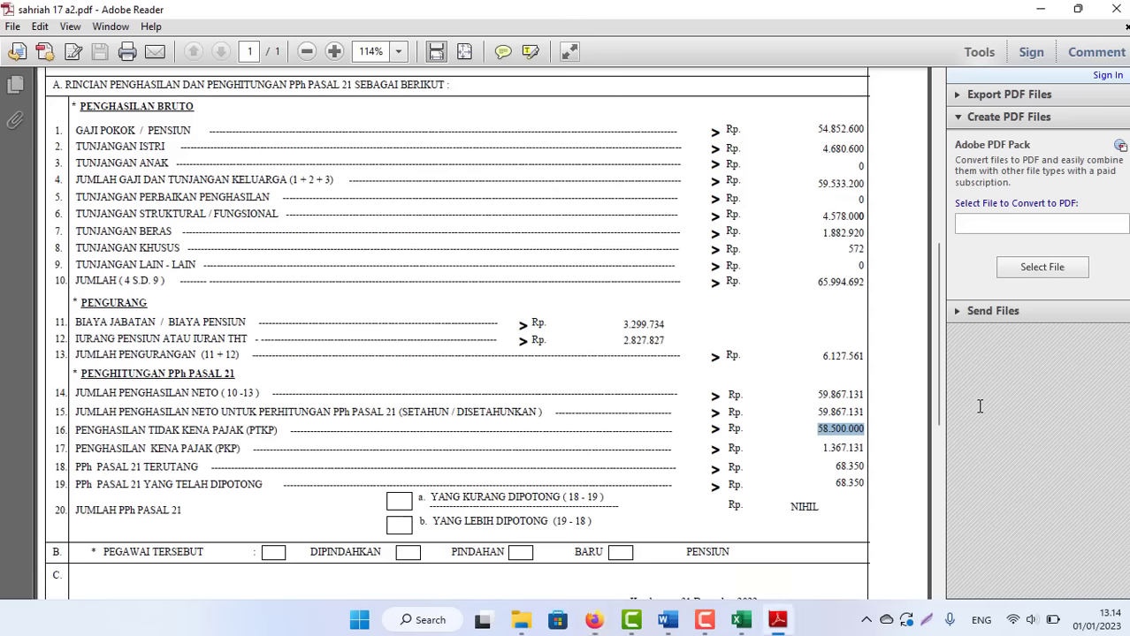
drag(823, 450, 868, 449)
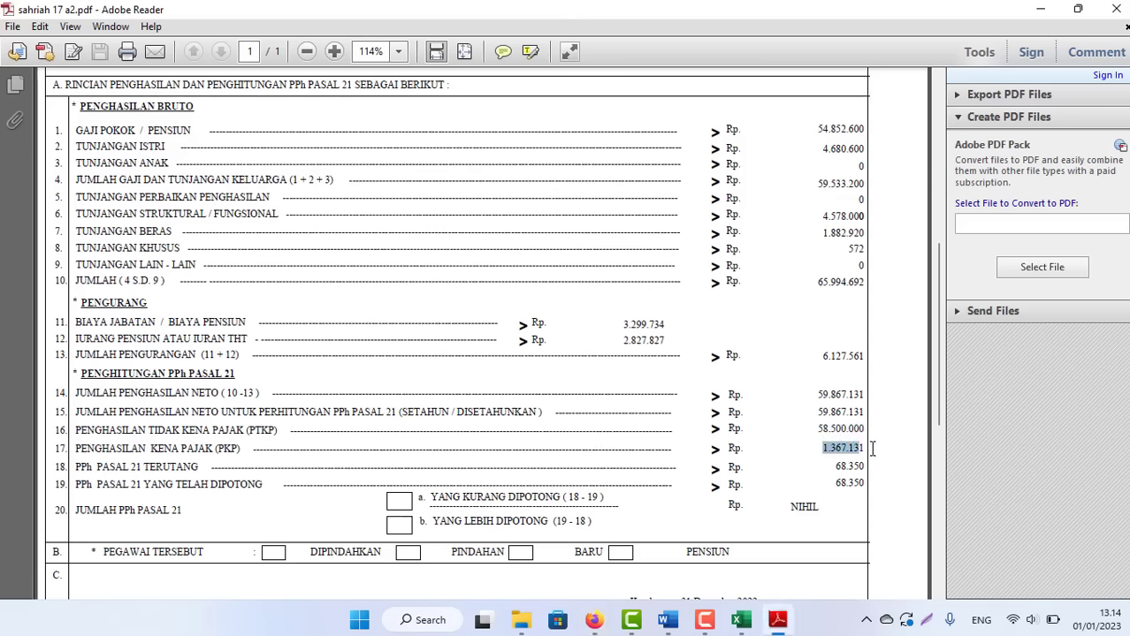
key(alt+Tab)
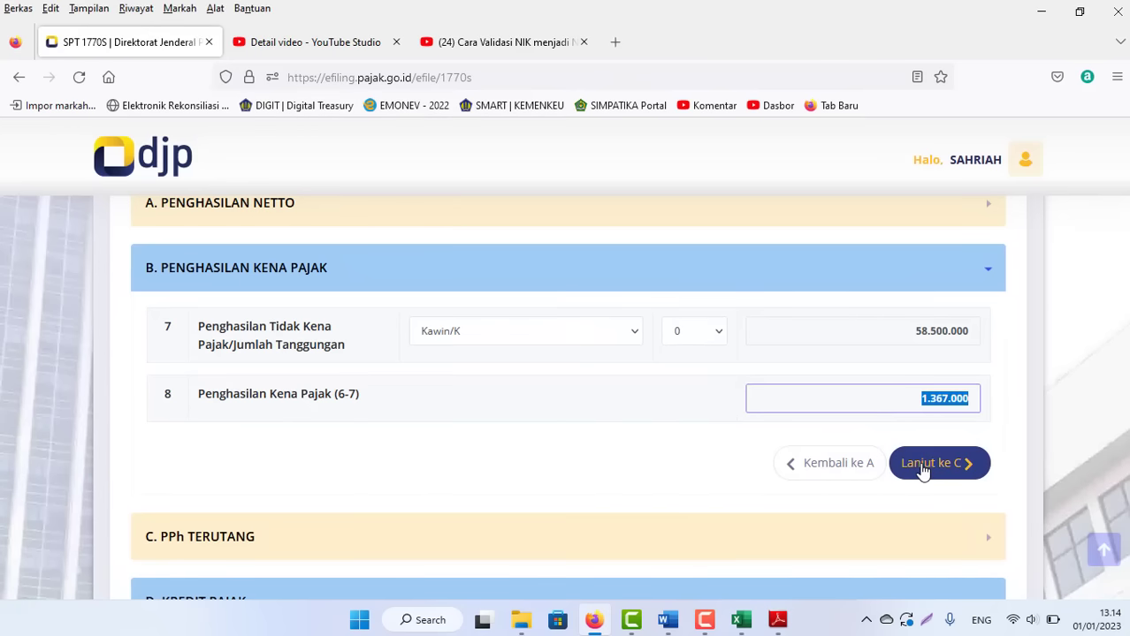
Continue to section C and compare the PPh Terutang amount in line 9 with line 18 of the PDF slip
click(921, 467)
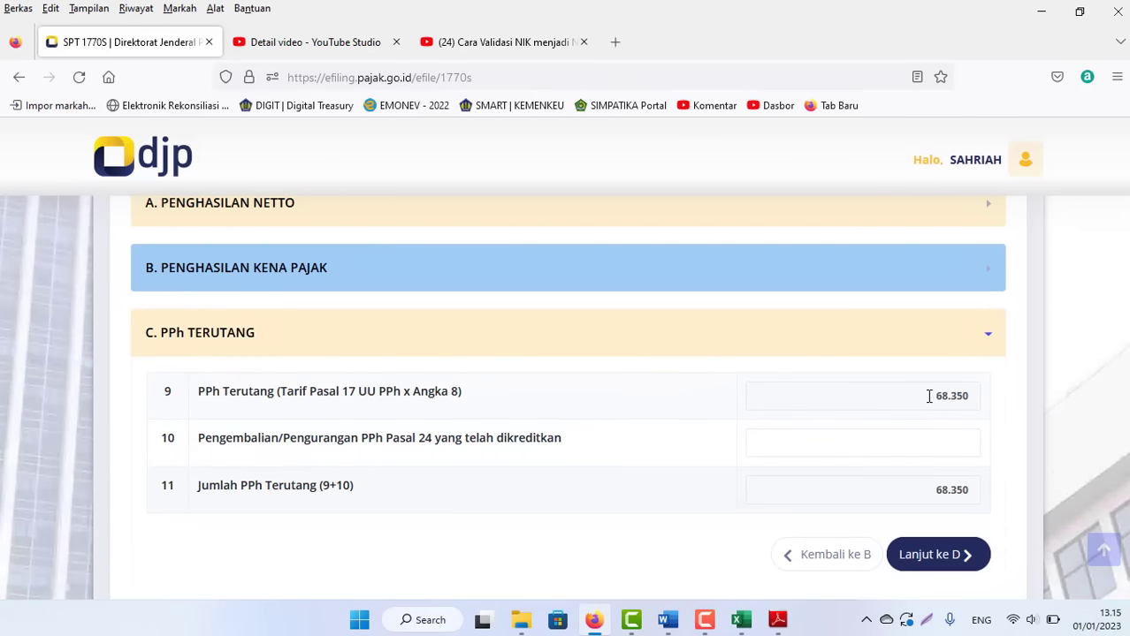
key(alt+Tab)
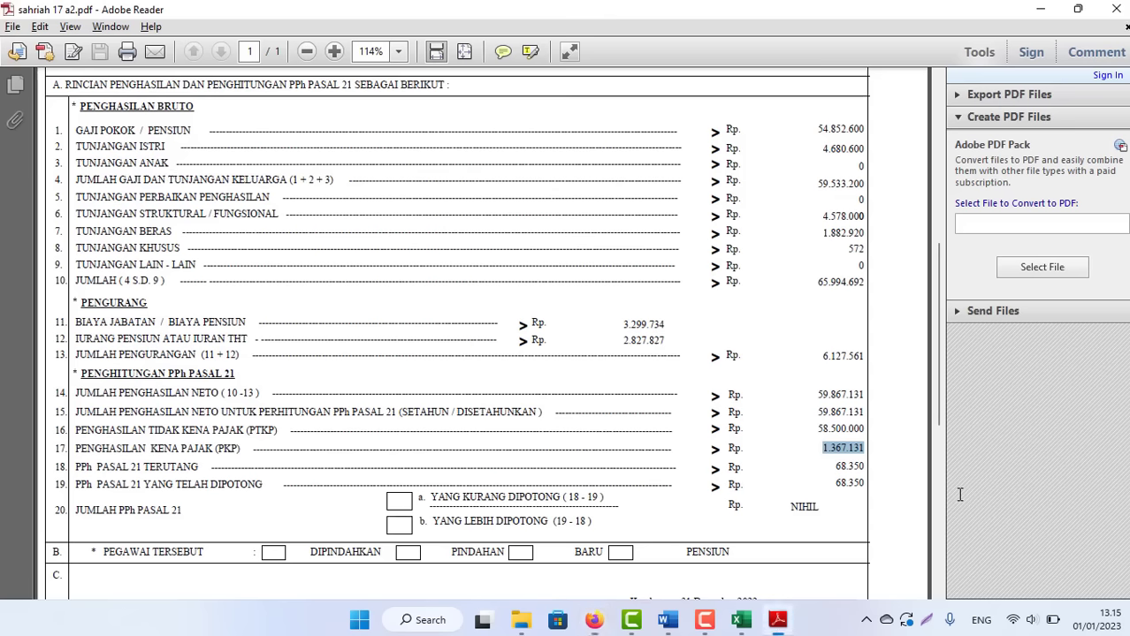
click(833, 463)
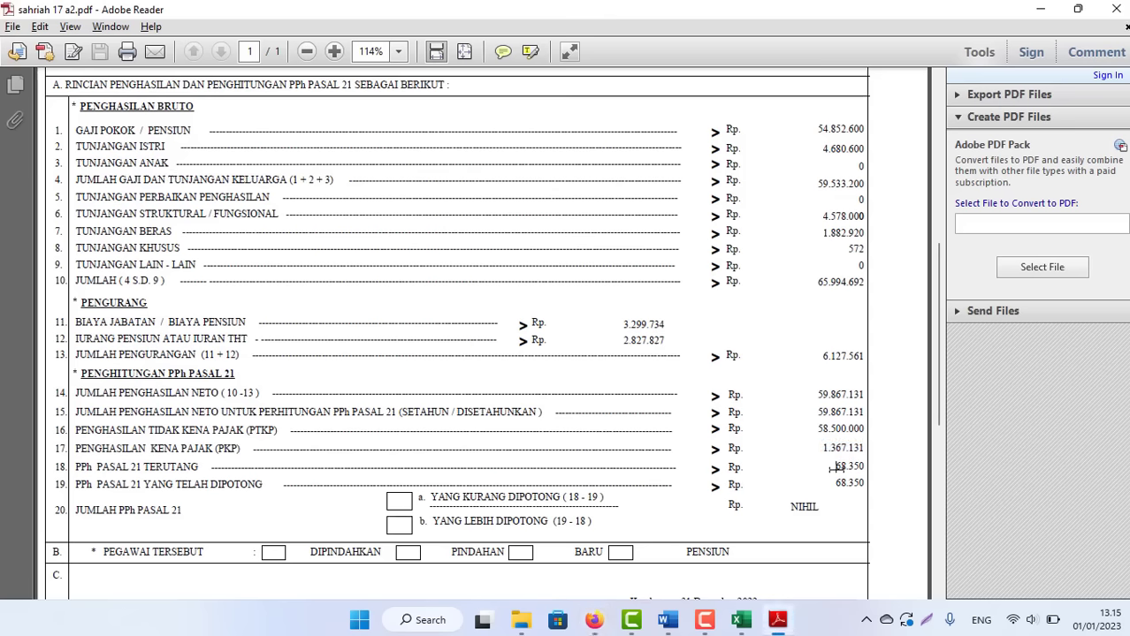
key(alt+Tab)
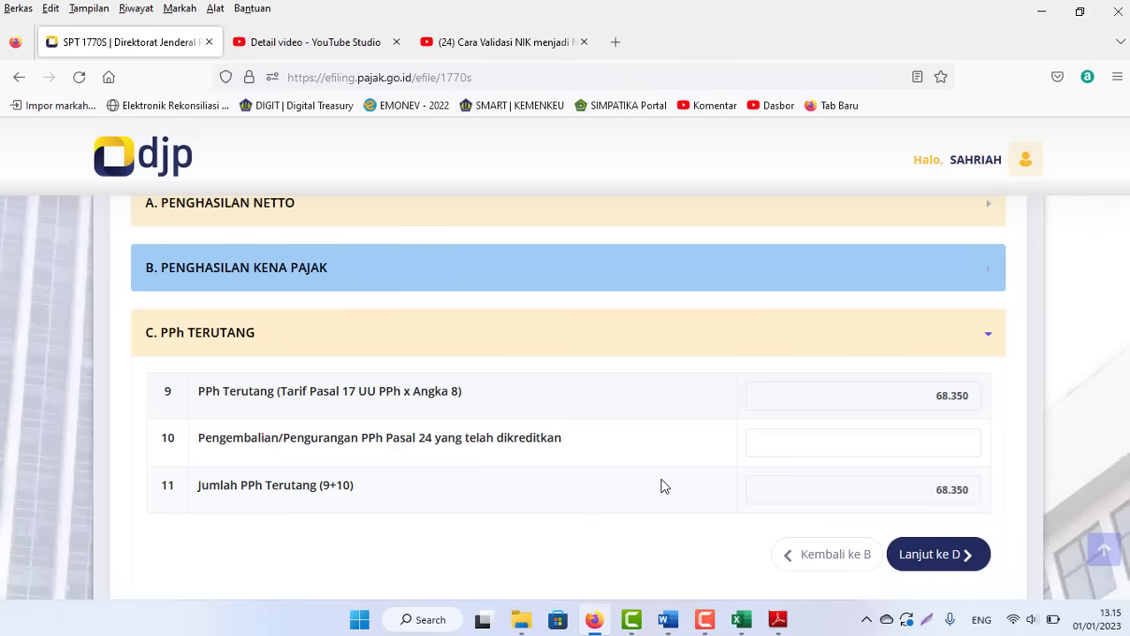
key(alt+Tab)
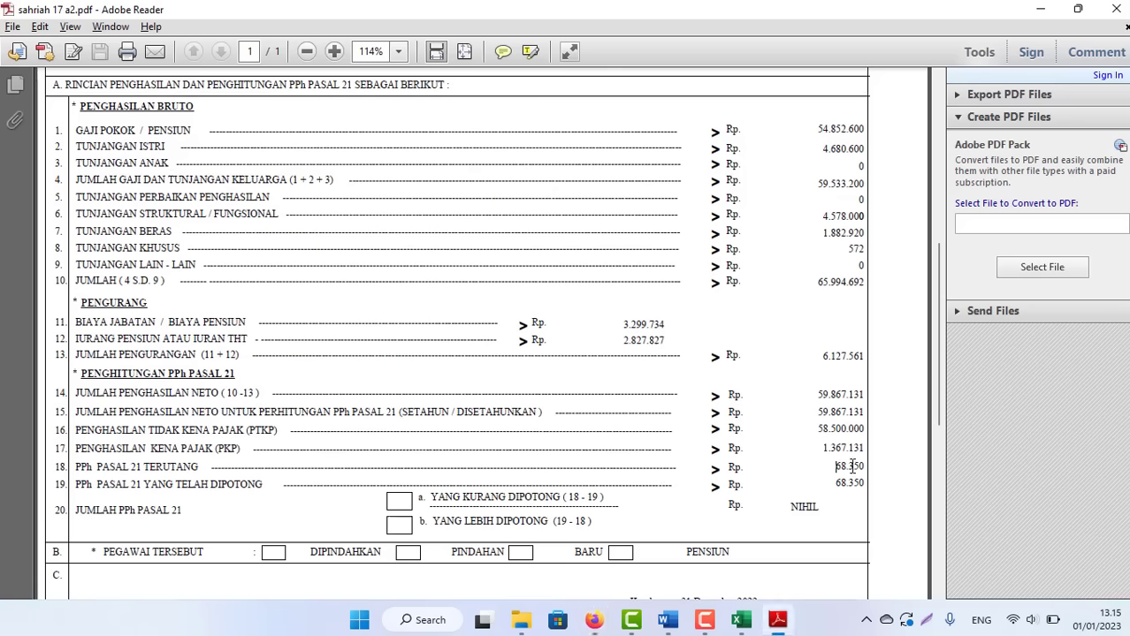
key(alt+Tab)
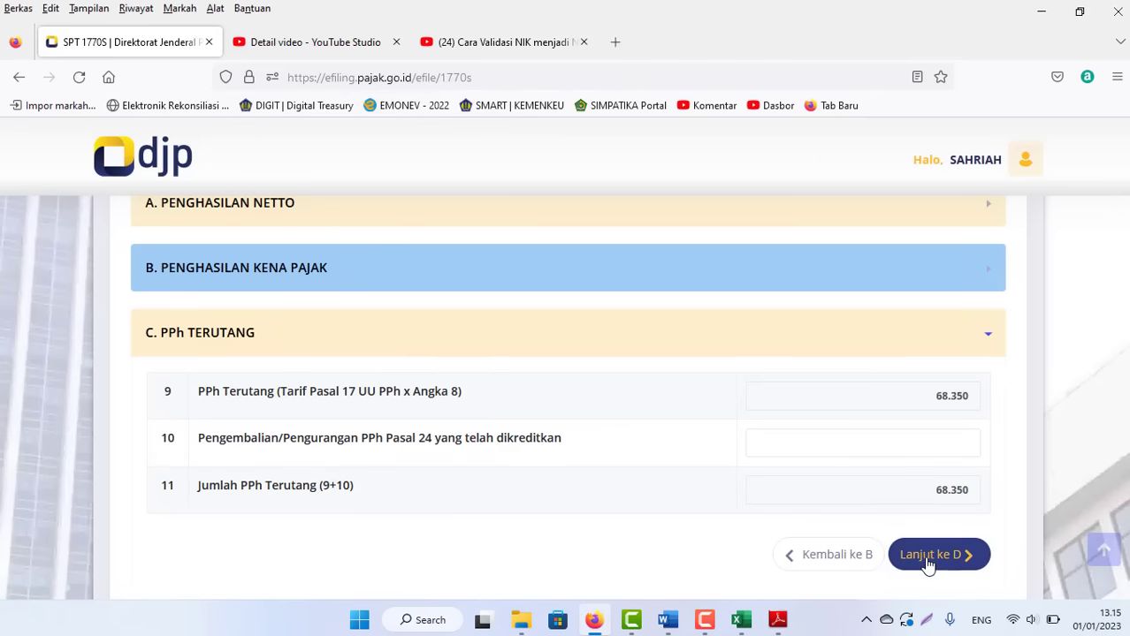
Continue to section D, review the Kredit Pajak lines, and proceed to section E, PPh Kurang/Lebih Bayar
click(928, 564)
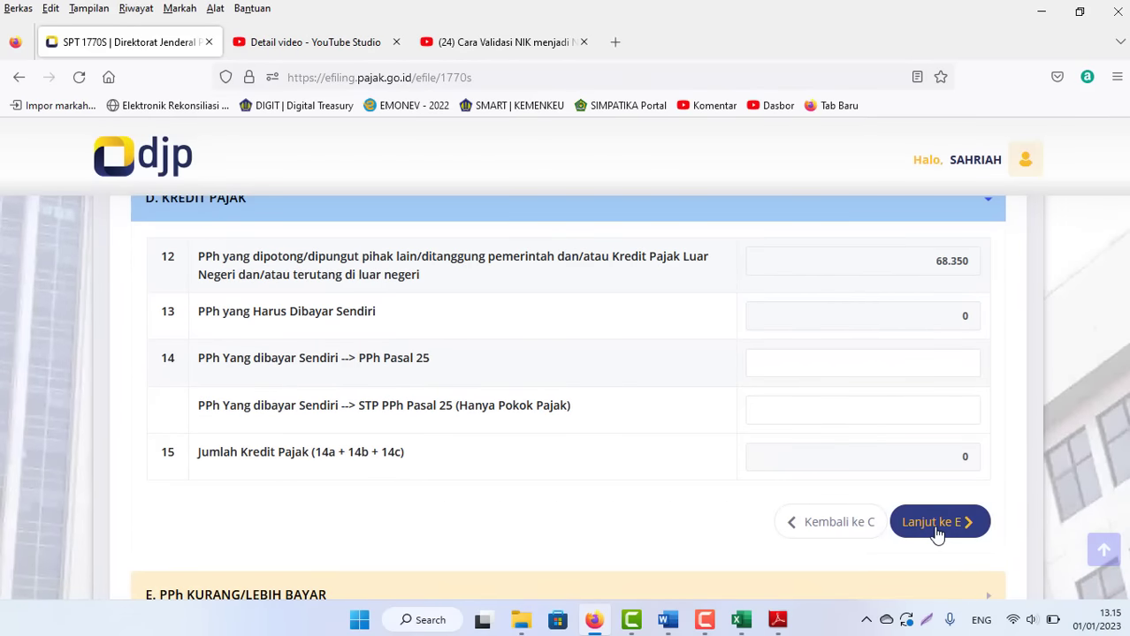
double_click(925, 311)
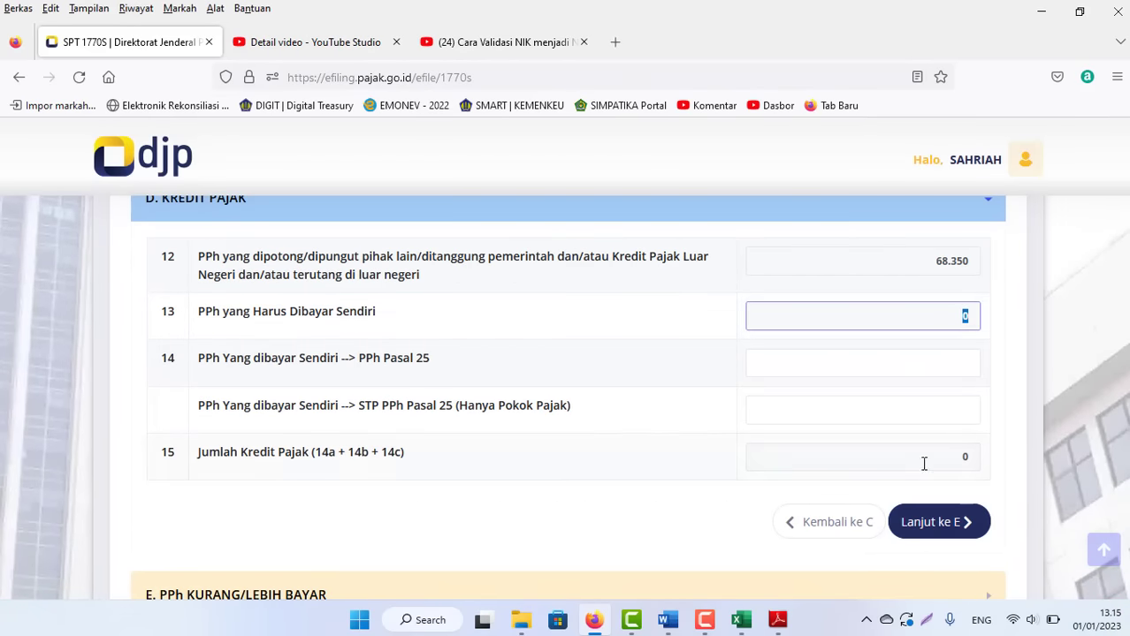
click(949, 515)
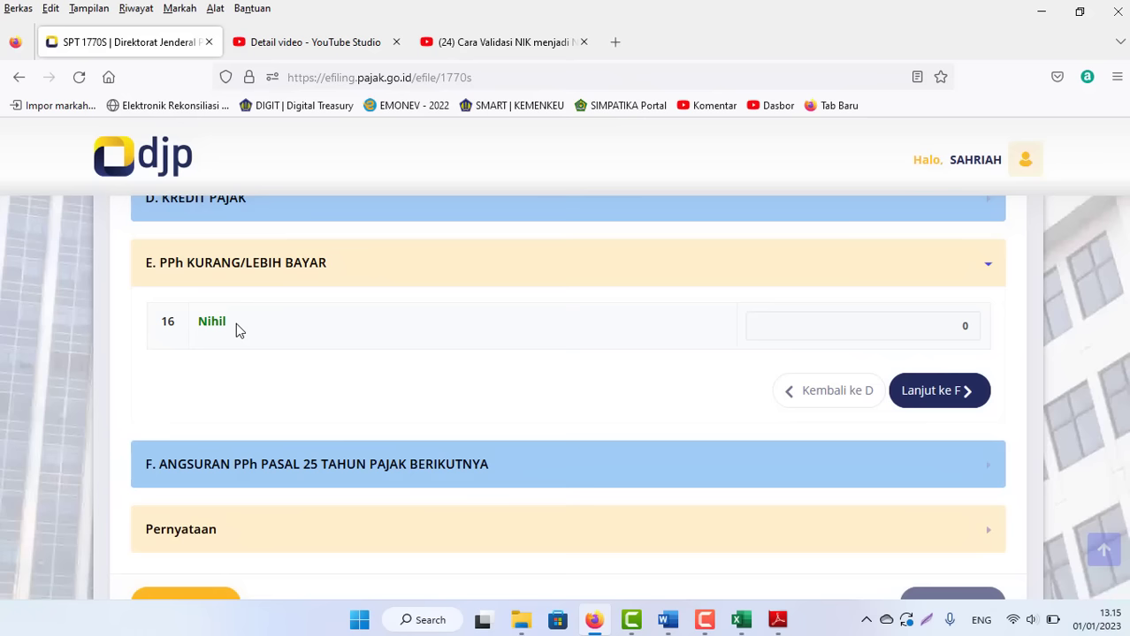
click(806, 403)
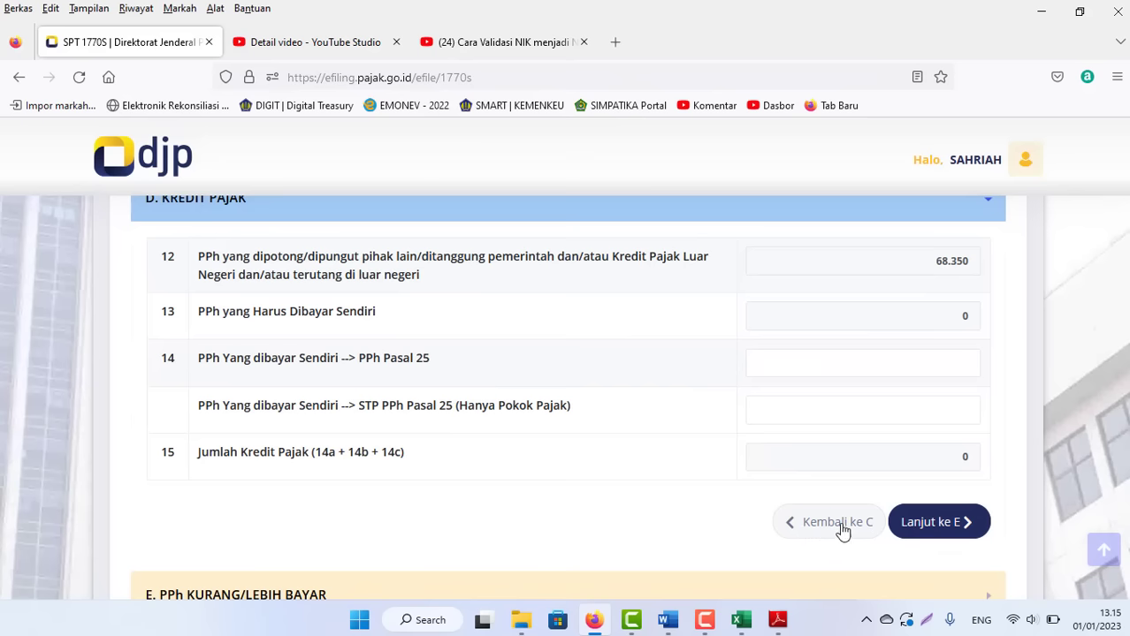
click(939, 522)
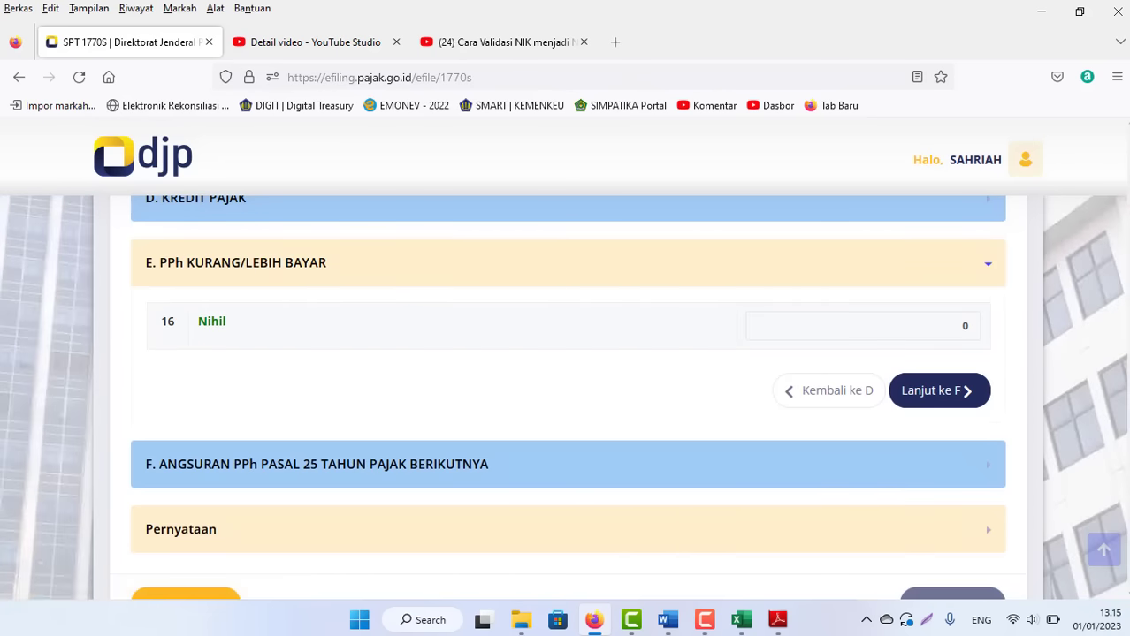
Continue to section F and leave the calculation basis for next year's Angsuran PPh Pasal 25 unselected
scroll(1091, 385, down, 2)
click(934, 331)
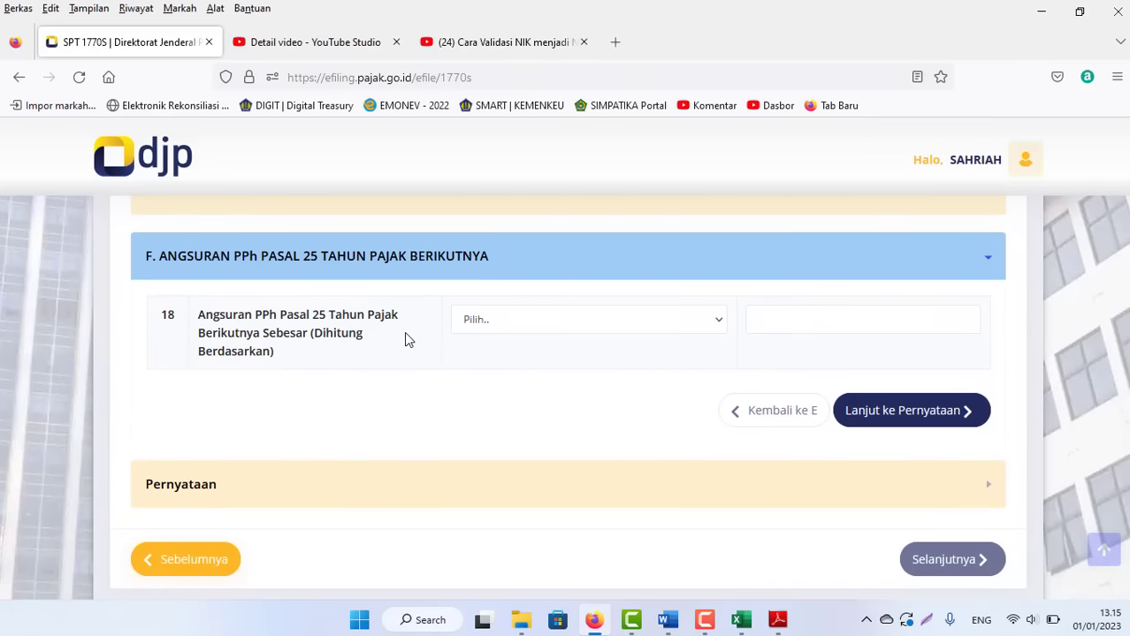
click(467, 318)
click(467, 318)
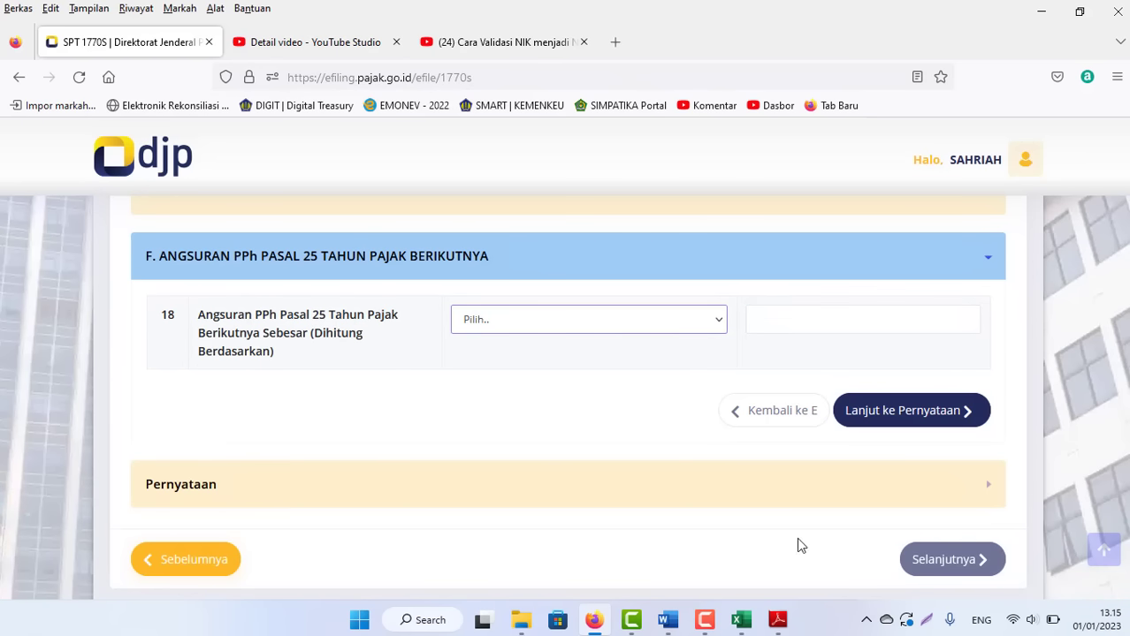
Continue to the Pernyataan section, agree to the declaration, and proceed to the SPT submission page
click(895, 415)
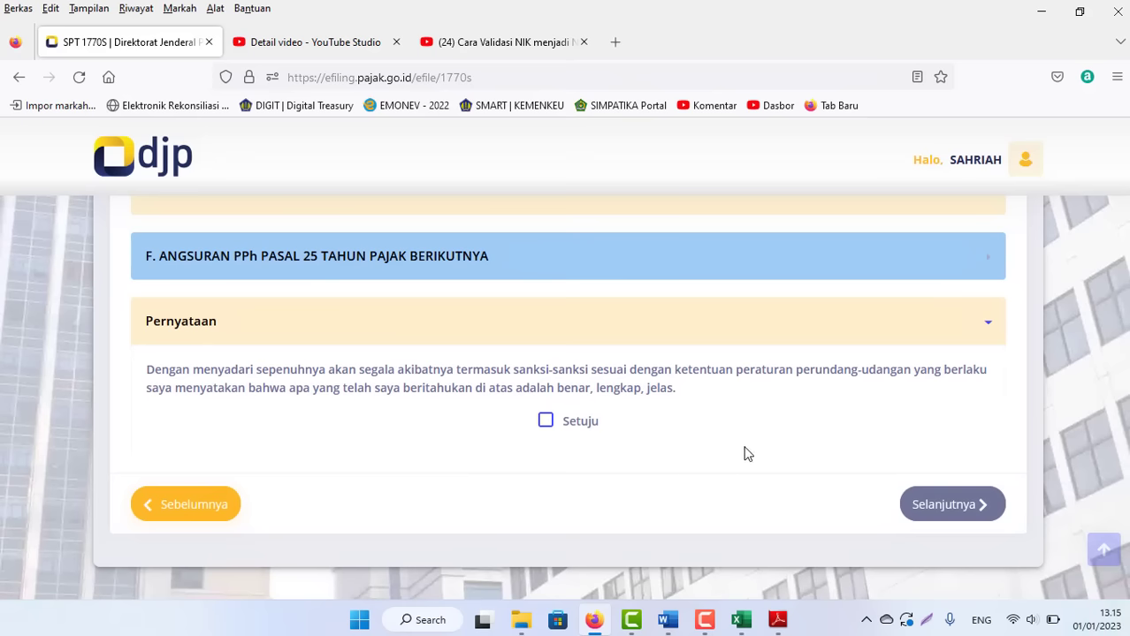
click(544, 422)
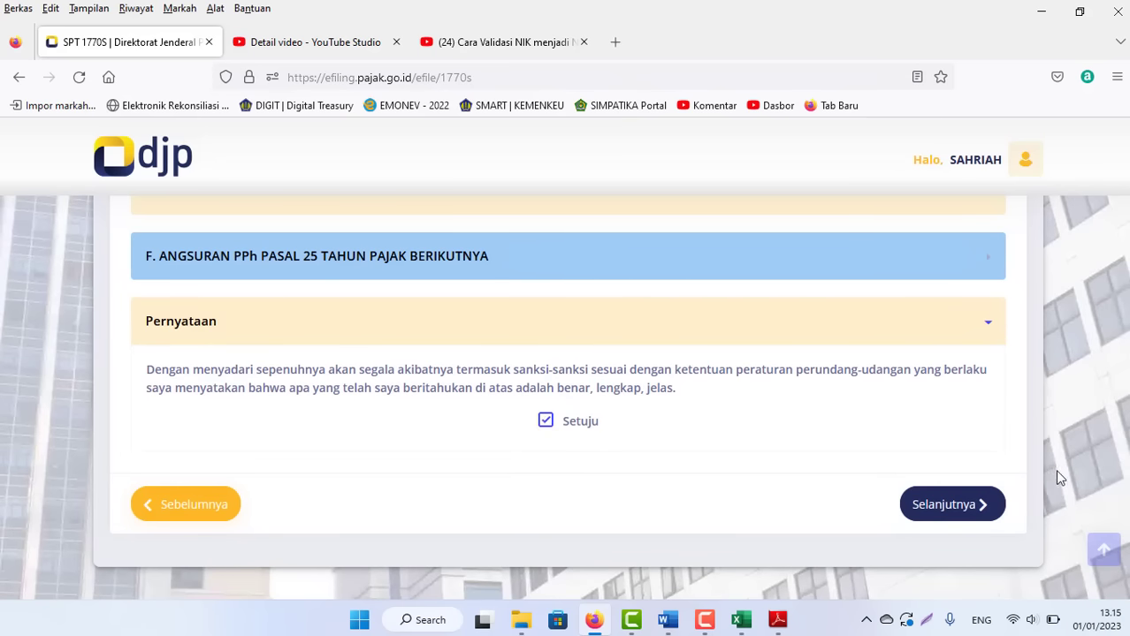
click(953, 502)
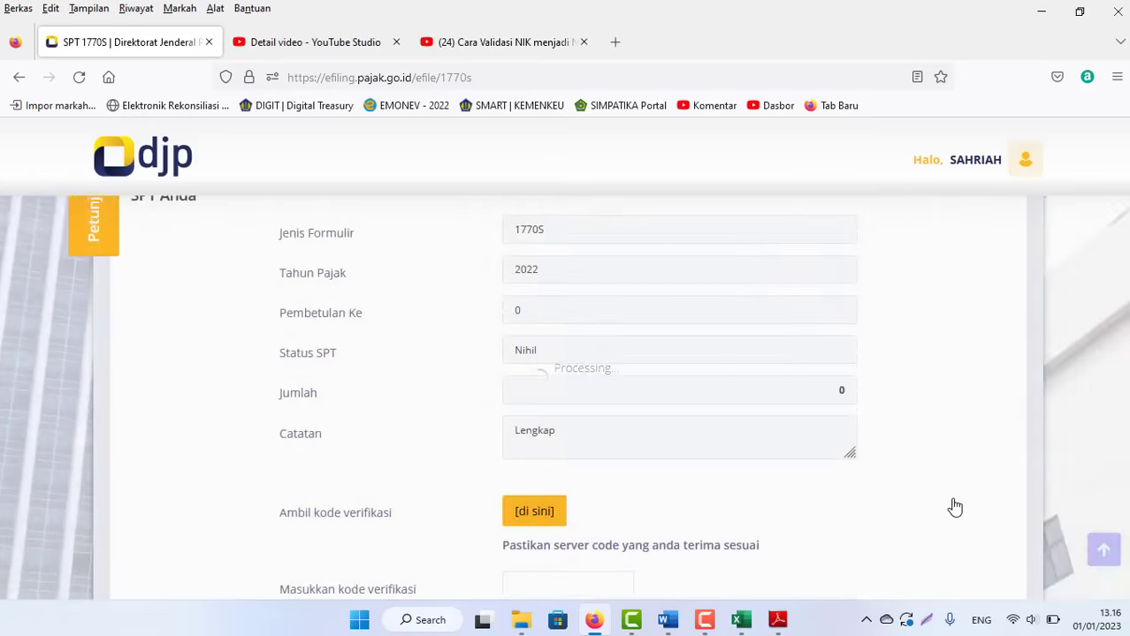
scroll(821, 431, down, 5)
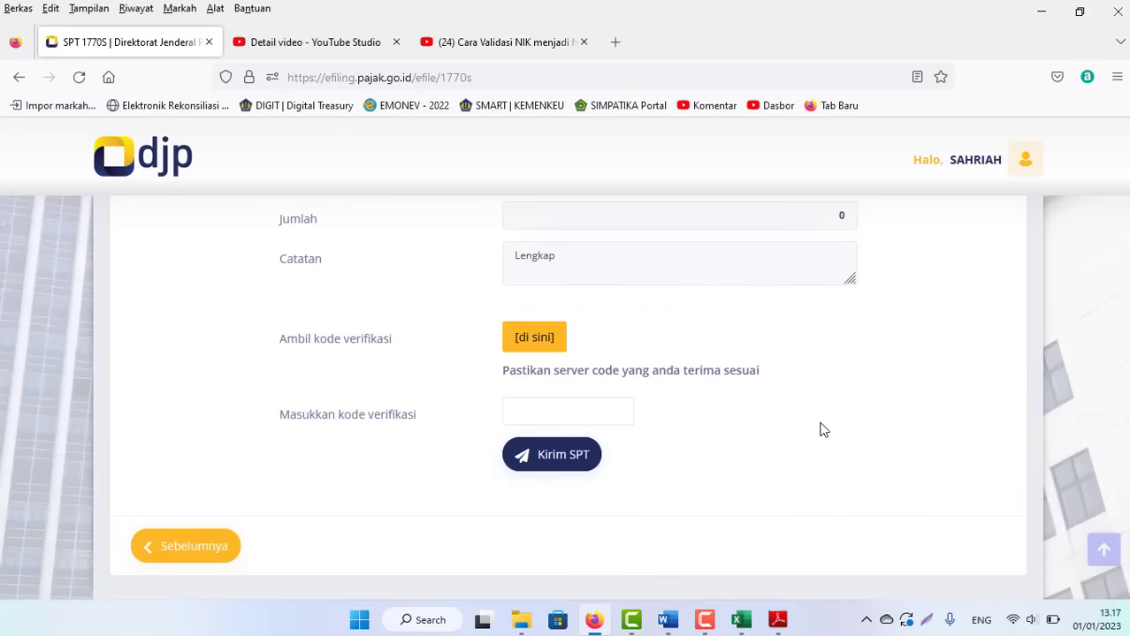
click(534, 341)
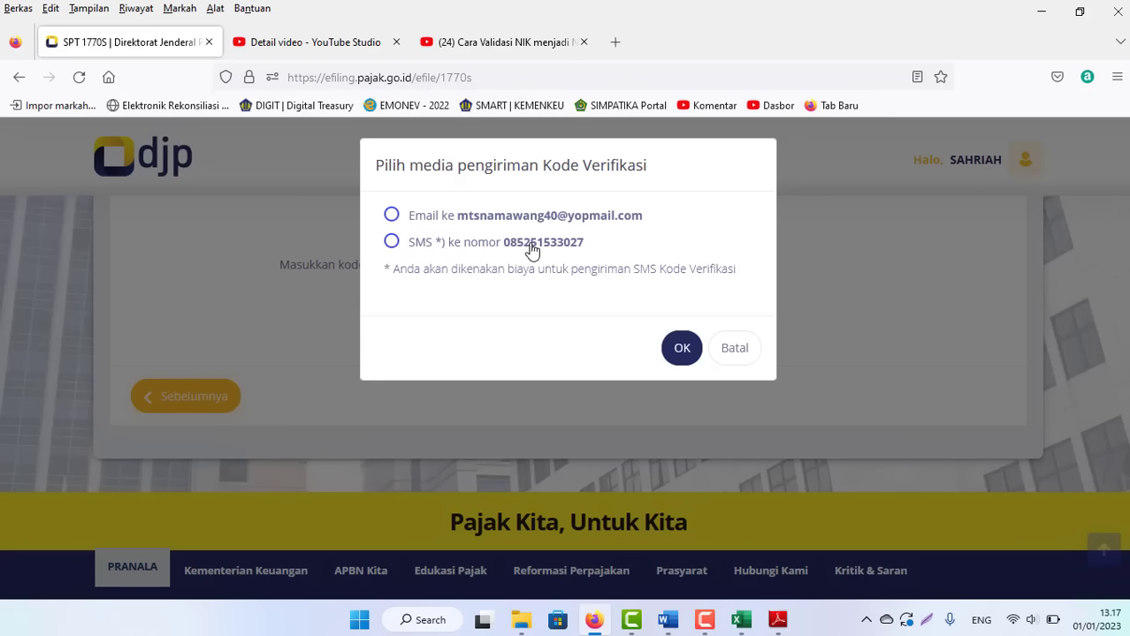
click(391, 216)
click(734, 354)
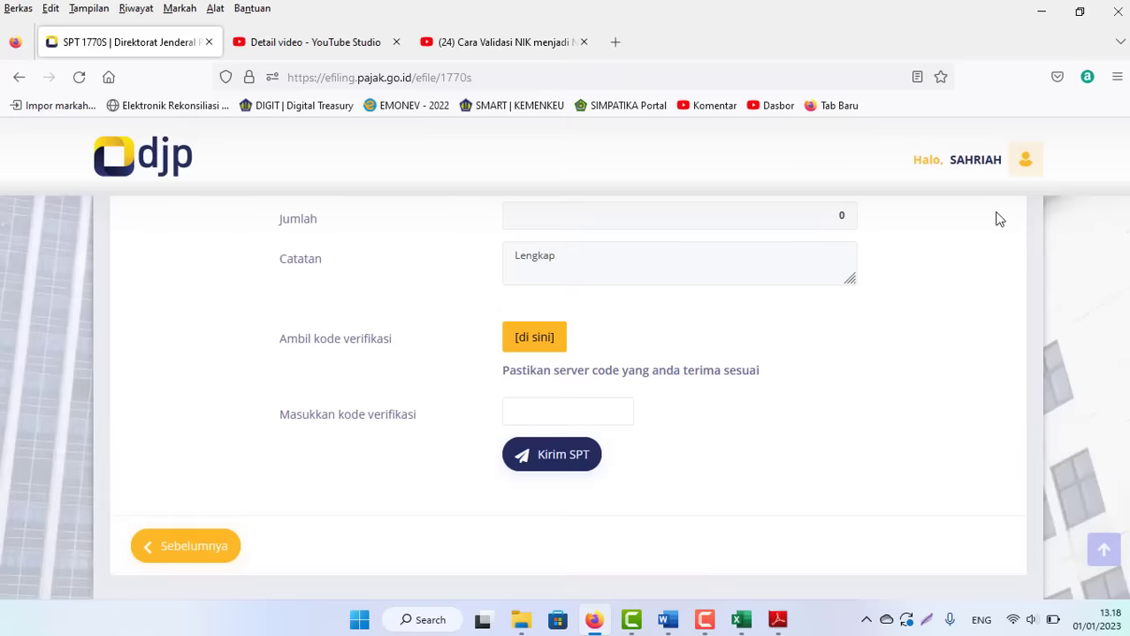
Open Profil Saya from the account menu in a new browser tab and close the two YouTube tabs
right_click(978, 172)
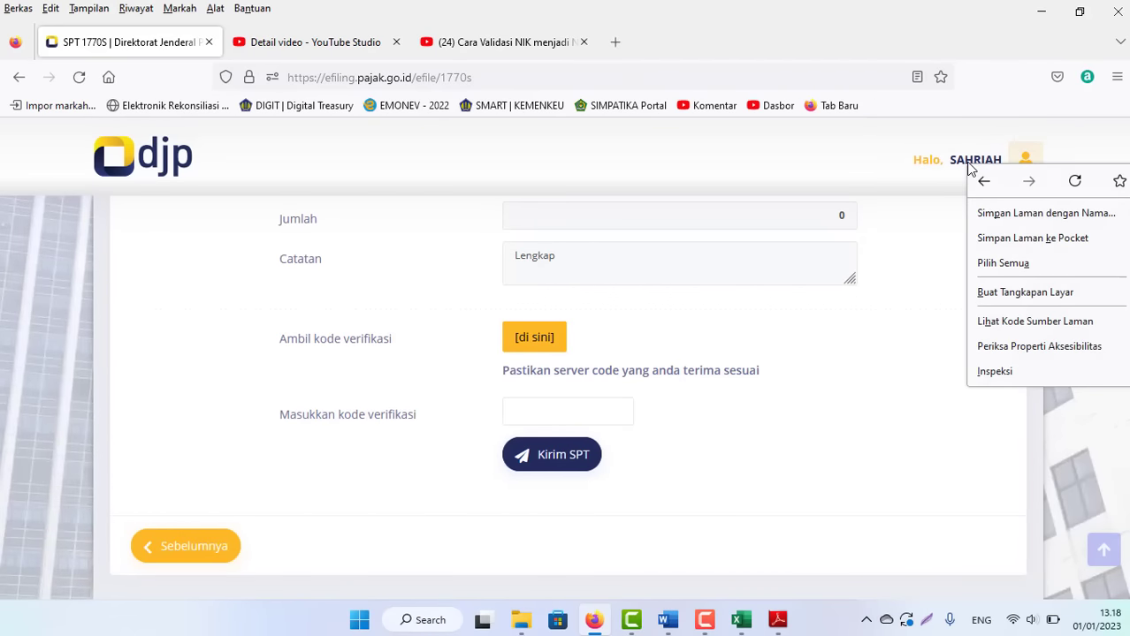
click(969, 169)
click(969, 169)
right_click(817, 303)
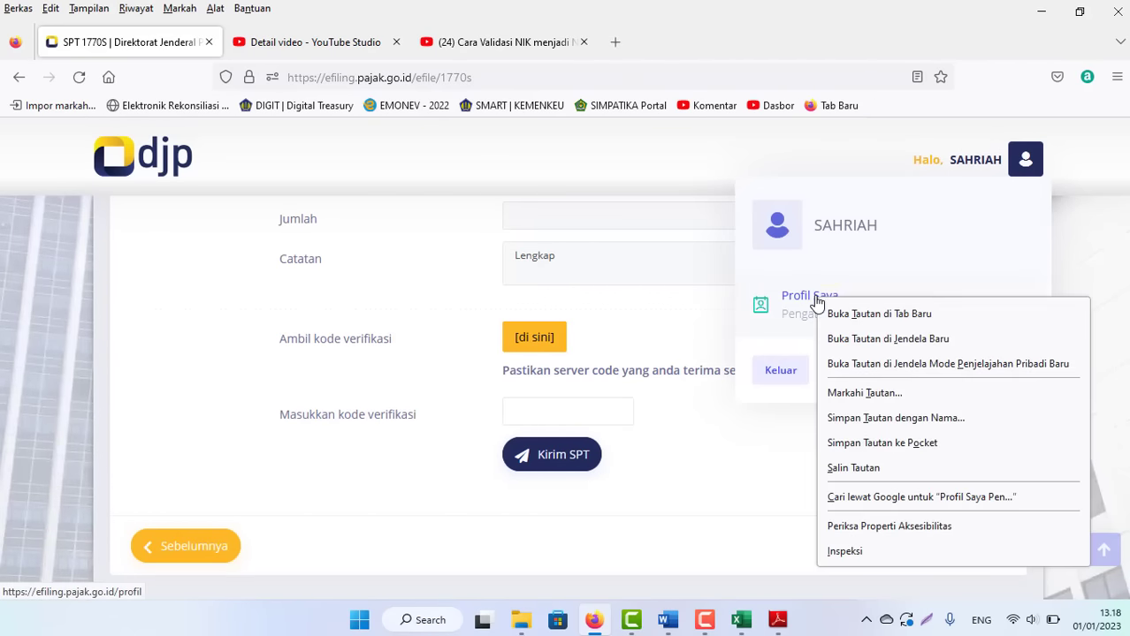
click(864, 316)
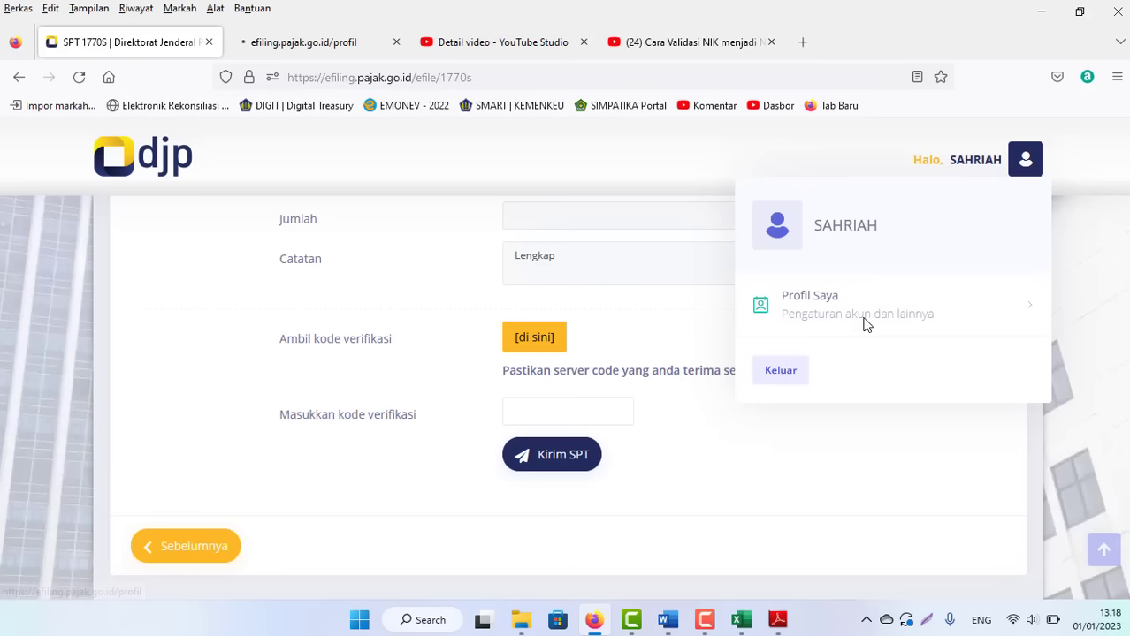
click(300, 42)
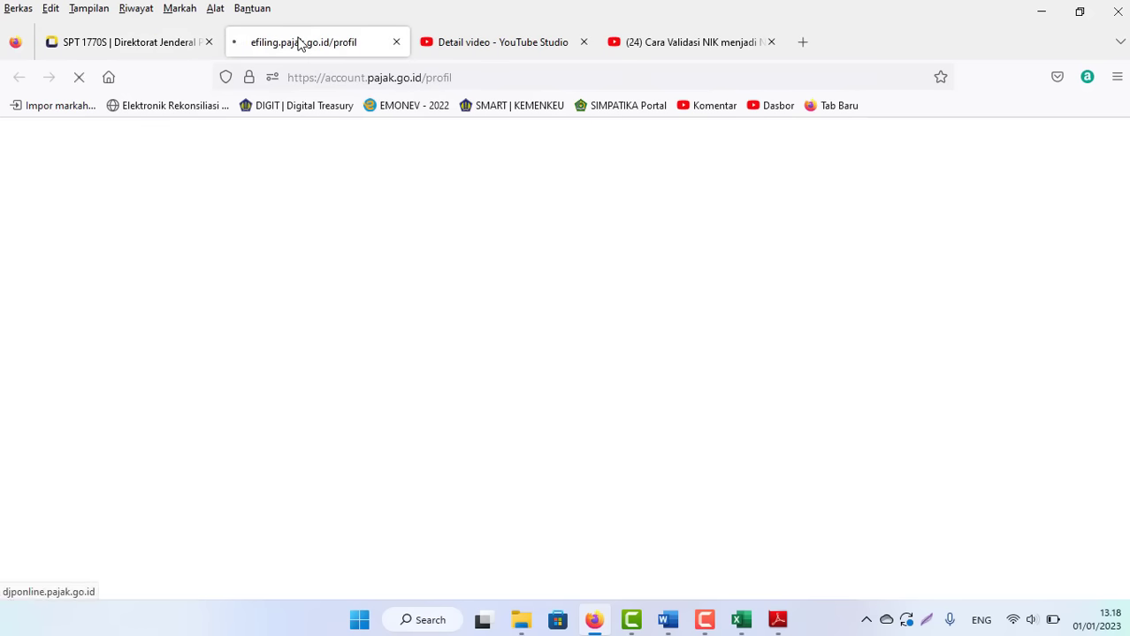
click(583, 43)
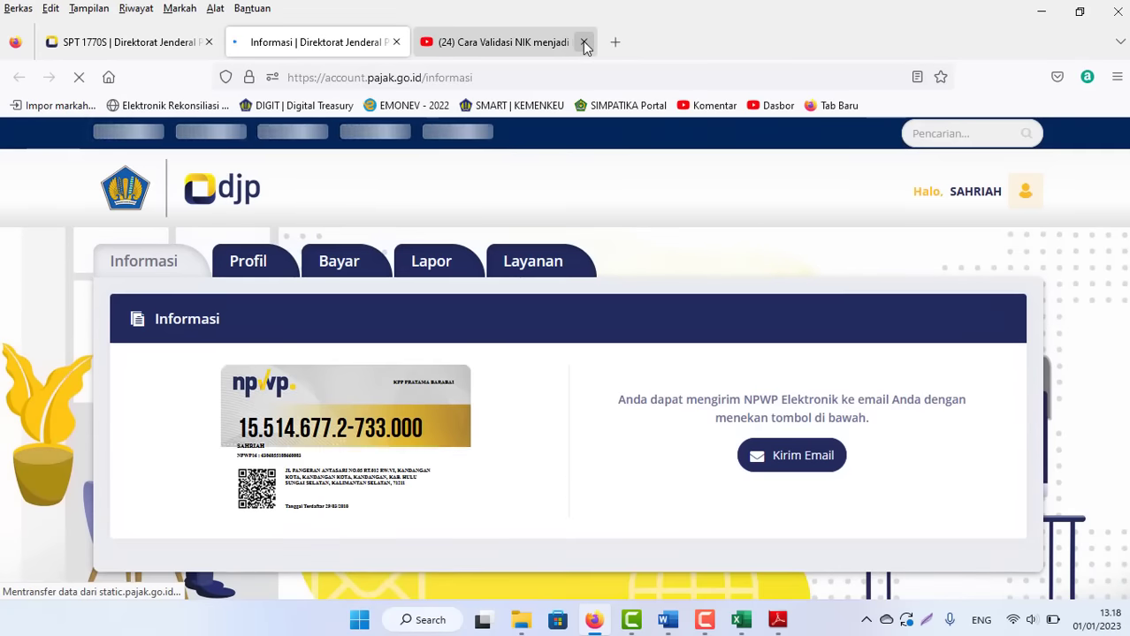
click(583, 42)
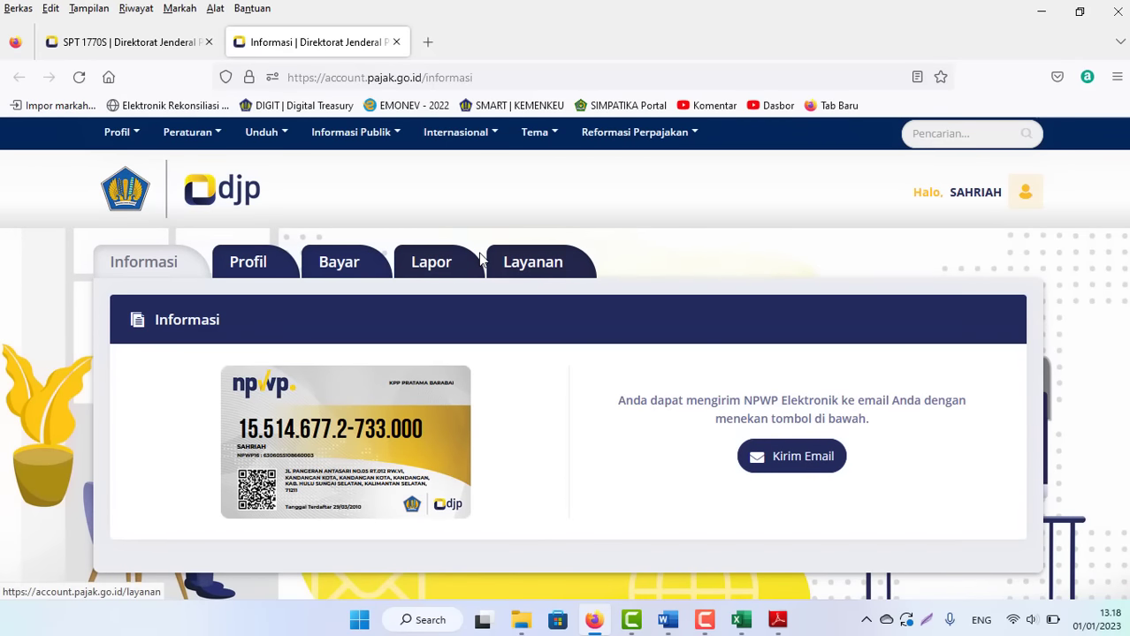
Check the registered mobile number and DJP Online email under Data Lainnya in the taxpayer profile
click(256, 270)
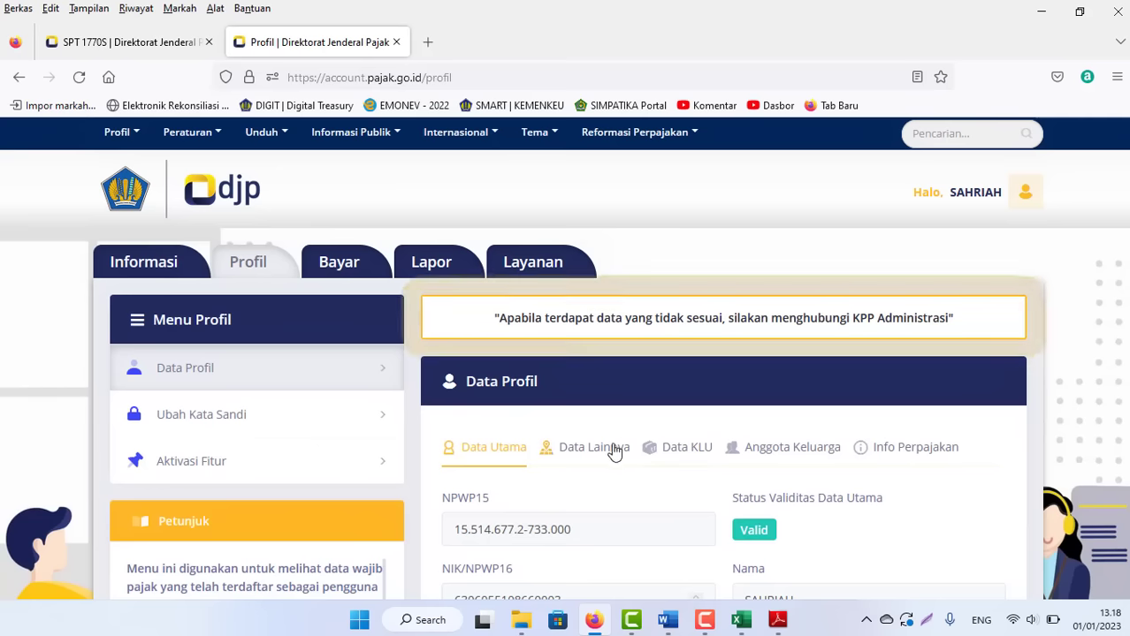
click(594, 447)
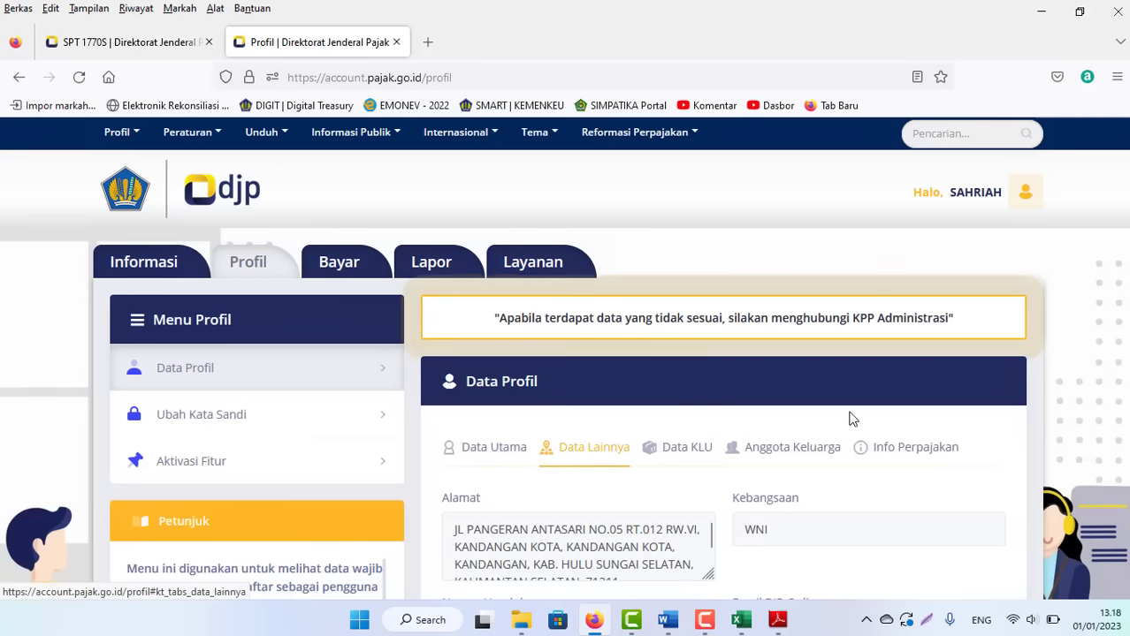
scroll(690, 353, down, 3)
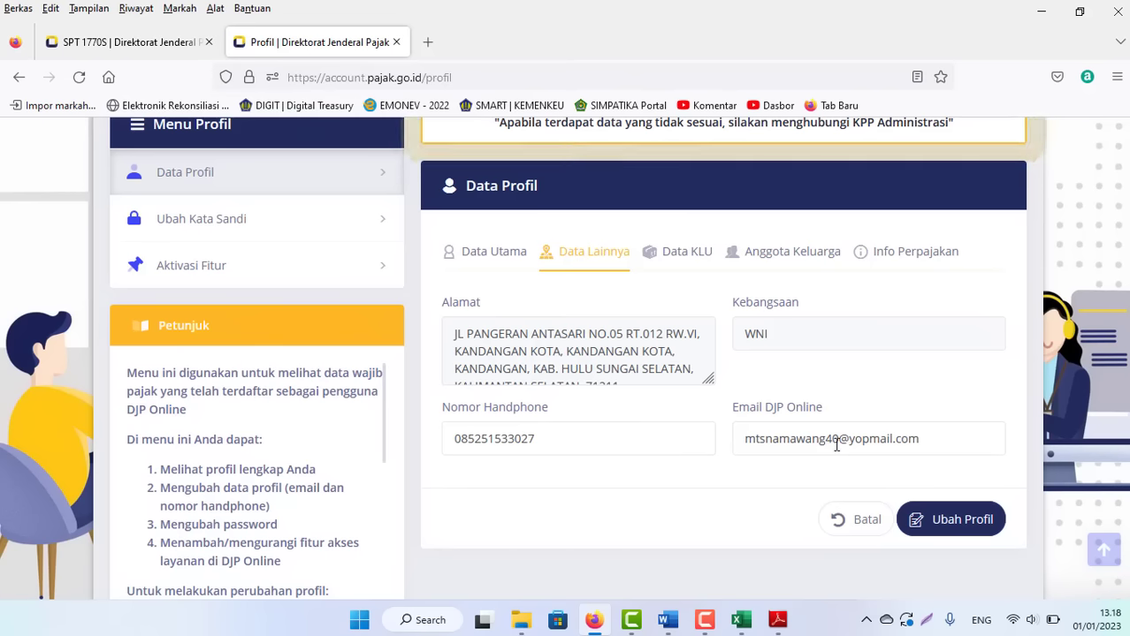
click(133, 41)
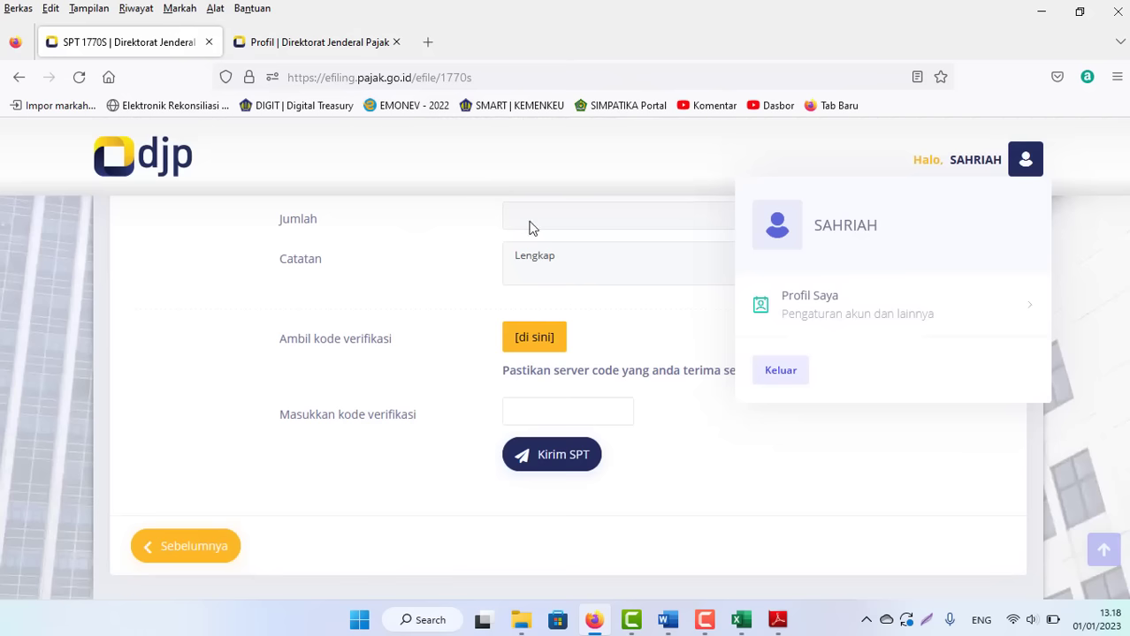
click(325, 43)
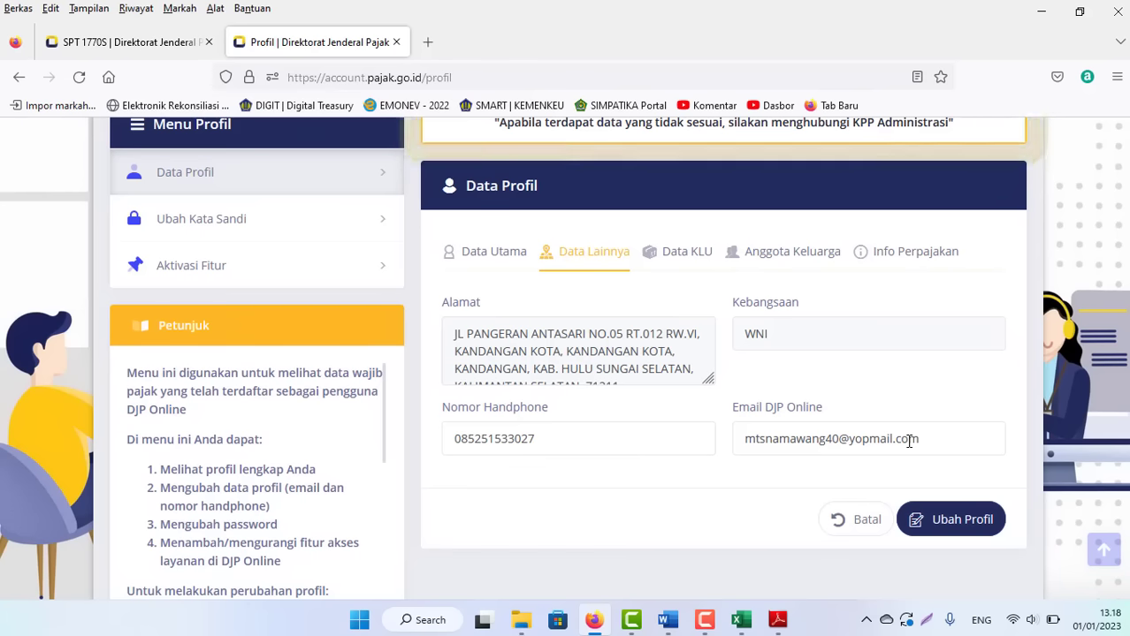
Return to the SPT 1770S submission page, copy the registered email address, and request the verification code by email
click(109, 40)
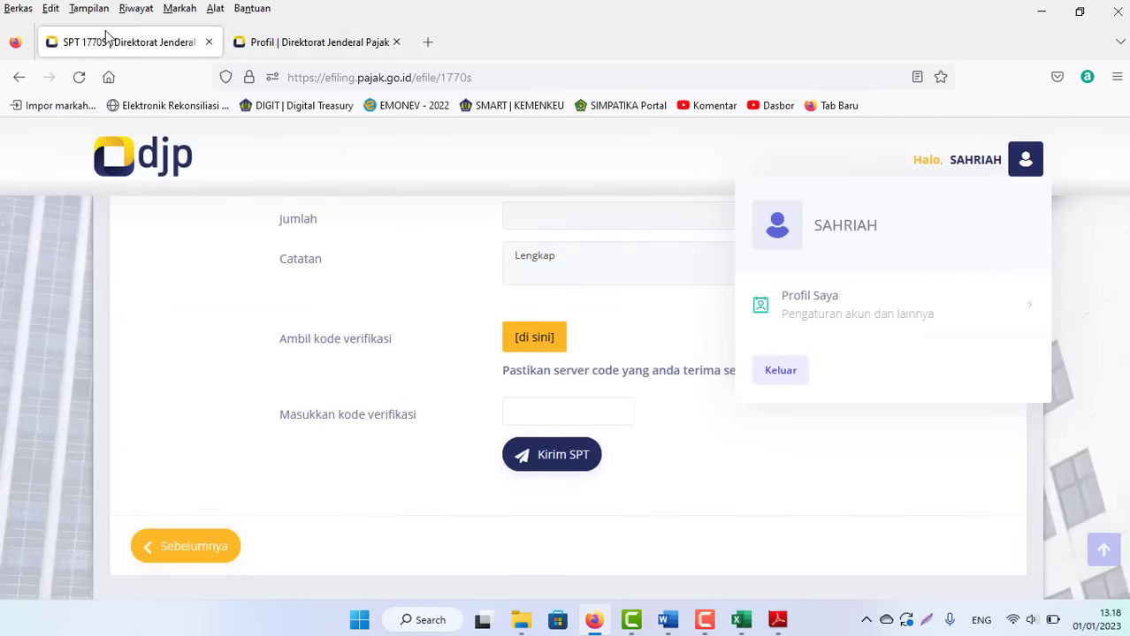
click(535, 339)
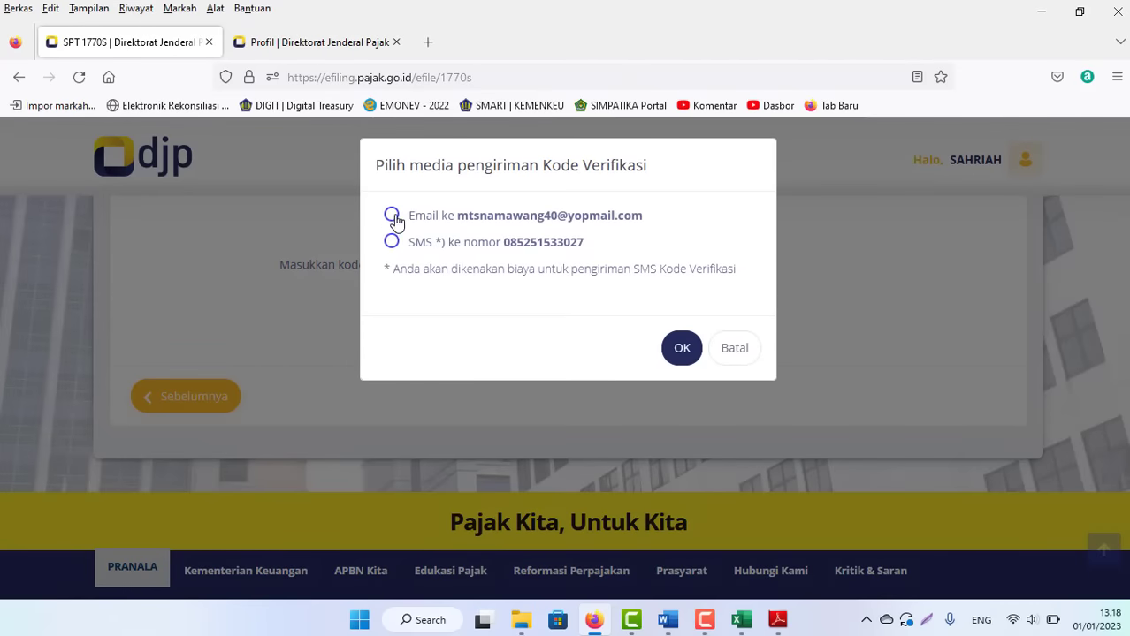
click(688, 356)
drag(645, 219, 456, 221)
key(ctrl+c)
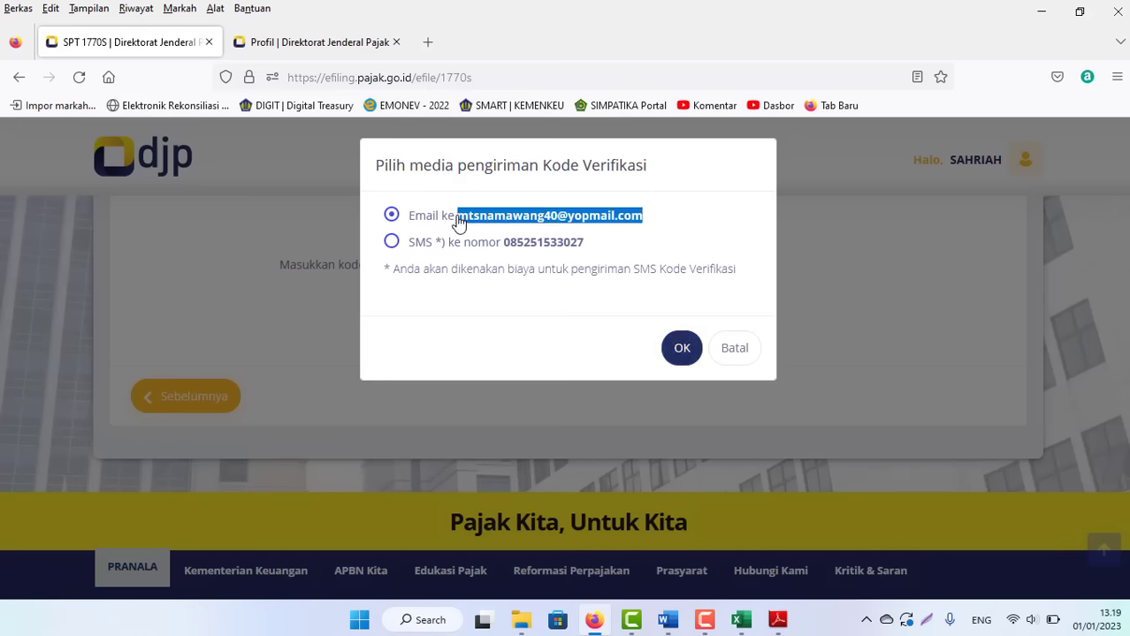
click(682, 349)
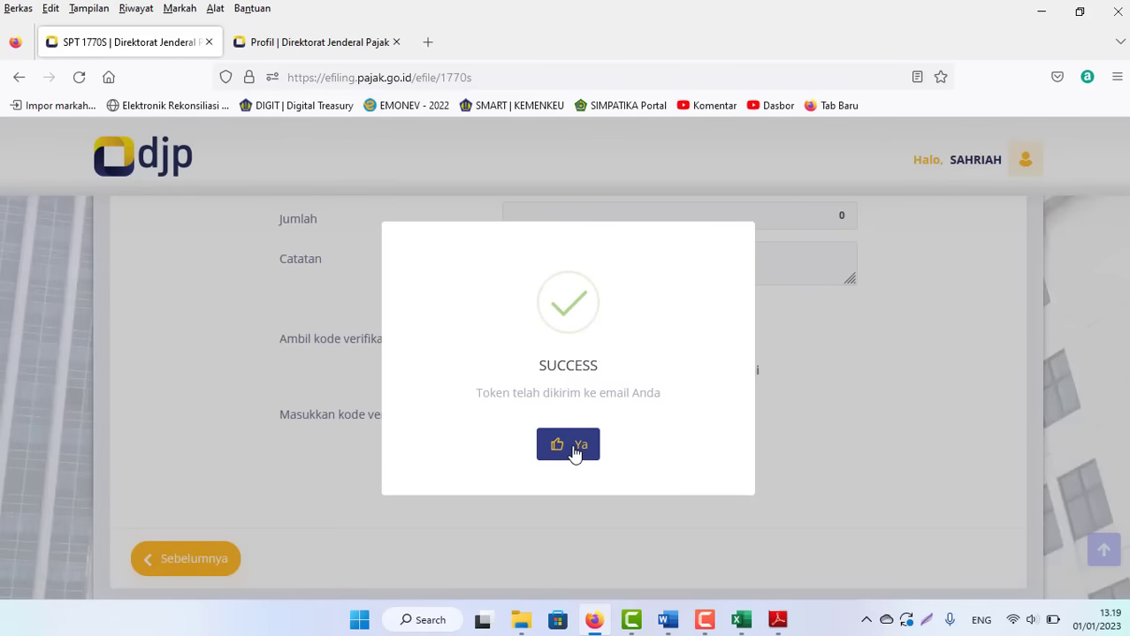
click(575, 450)
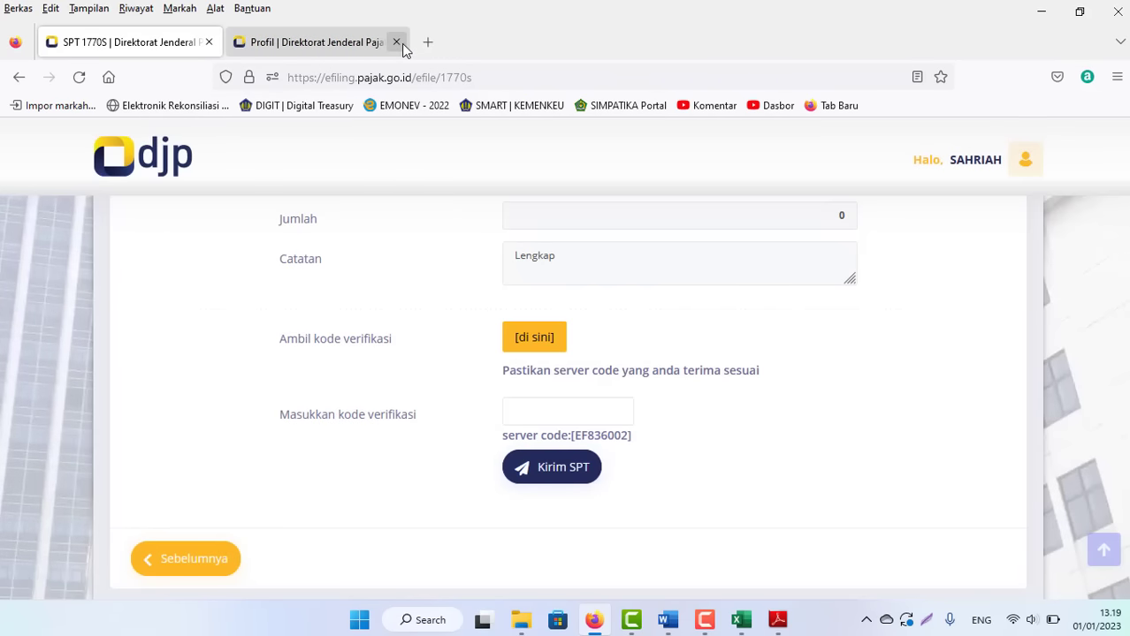
Close the profile tab, search the web for YOP MAIL in a new tab, and open the YOPmail site
click(396, 42)
click(242, 42)
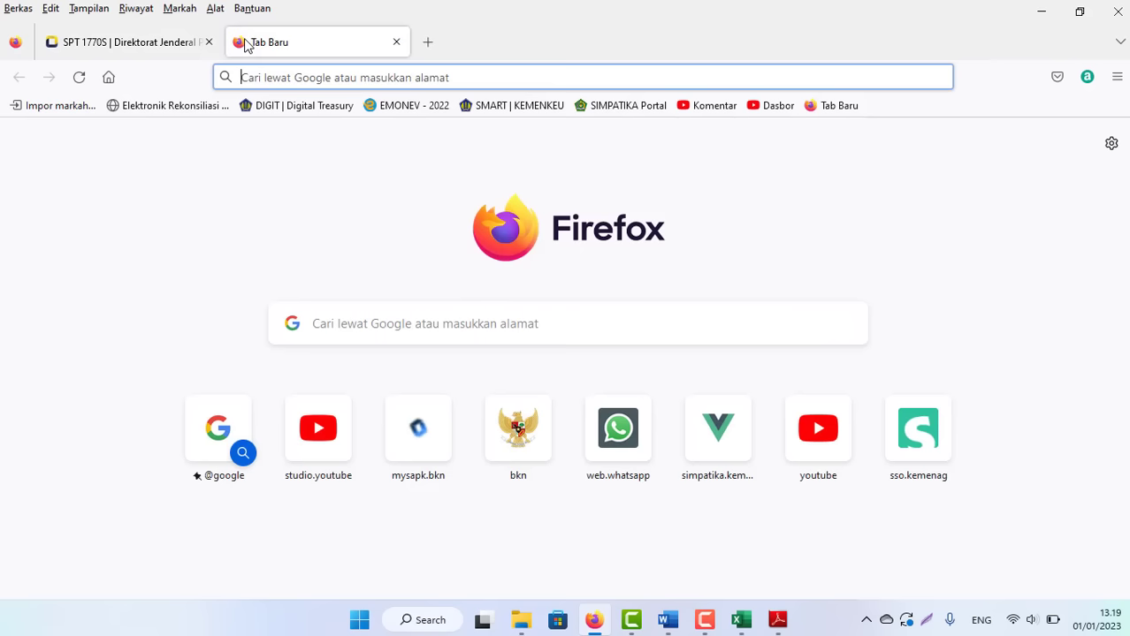
text(YOP )
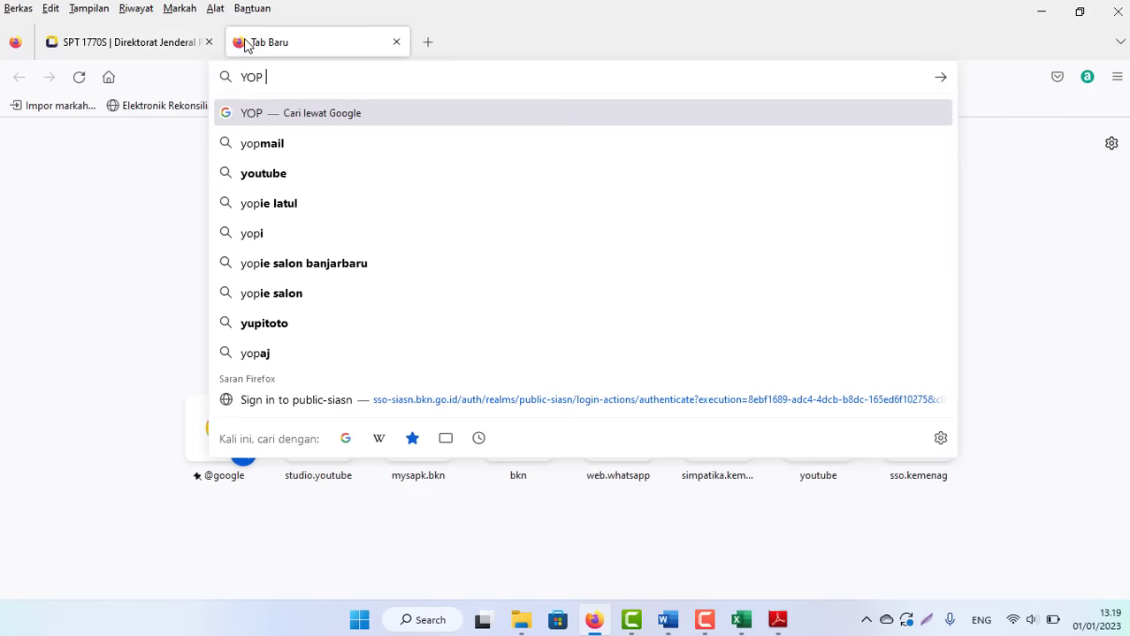
text(MAIL)
key(Return)
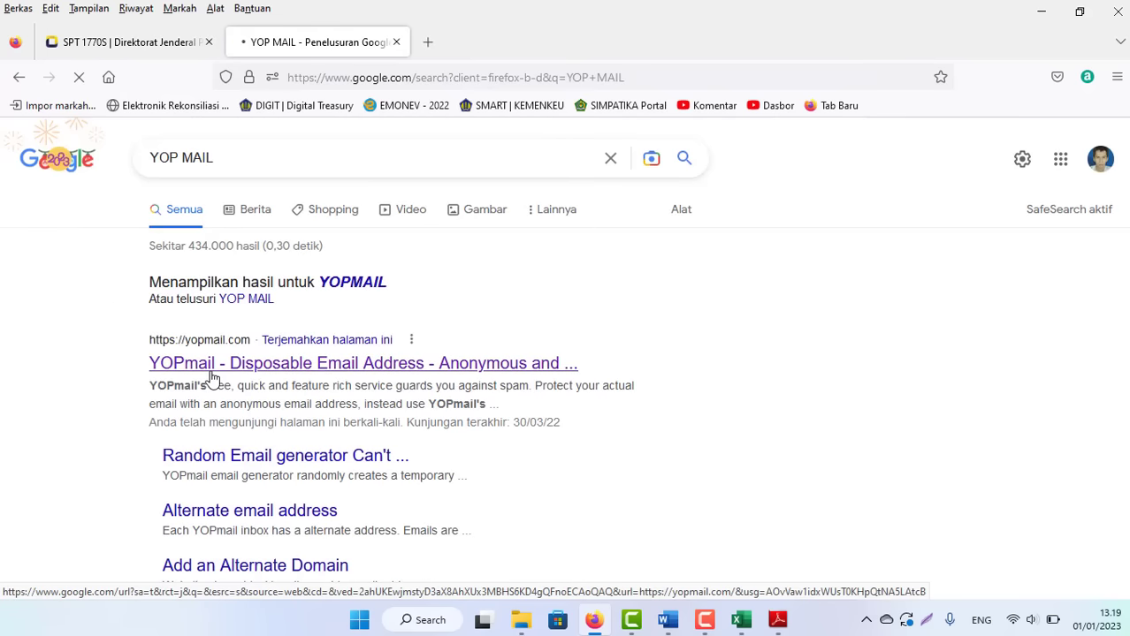
click(212, 372)
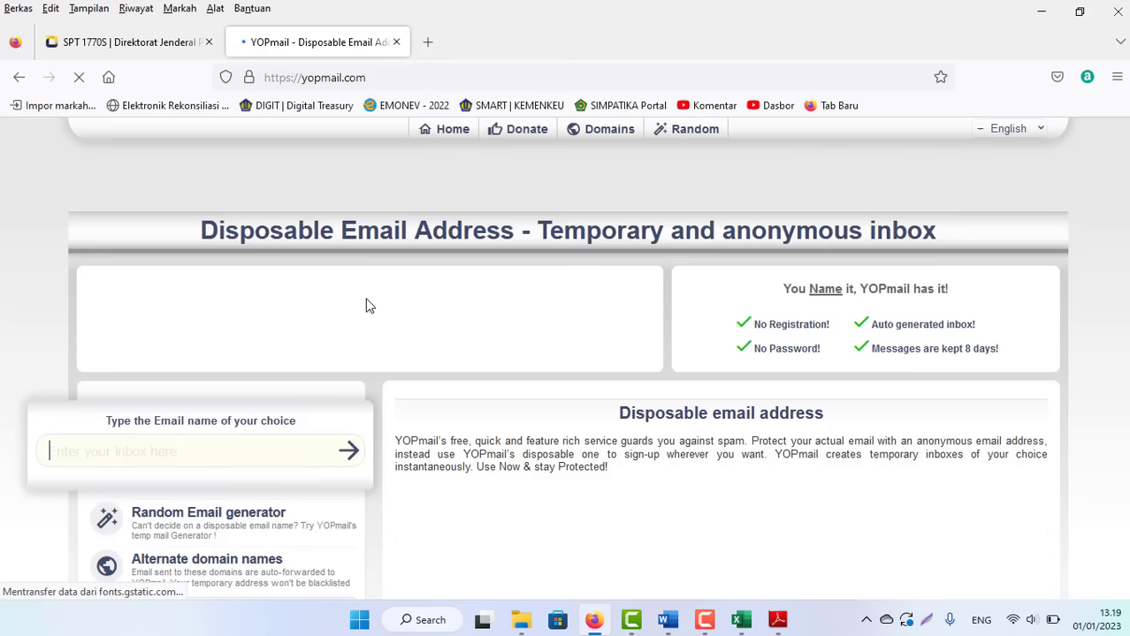
Open the YOPmail inbox of the copied registered email address
scroll(479, 191, down, 3)
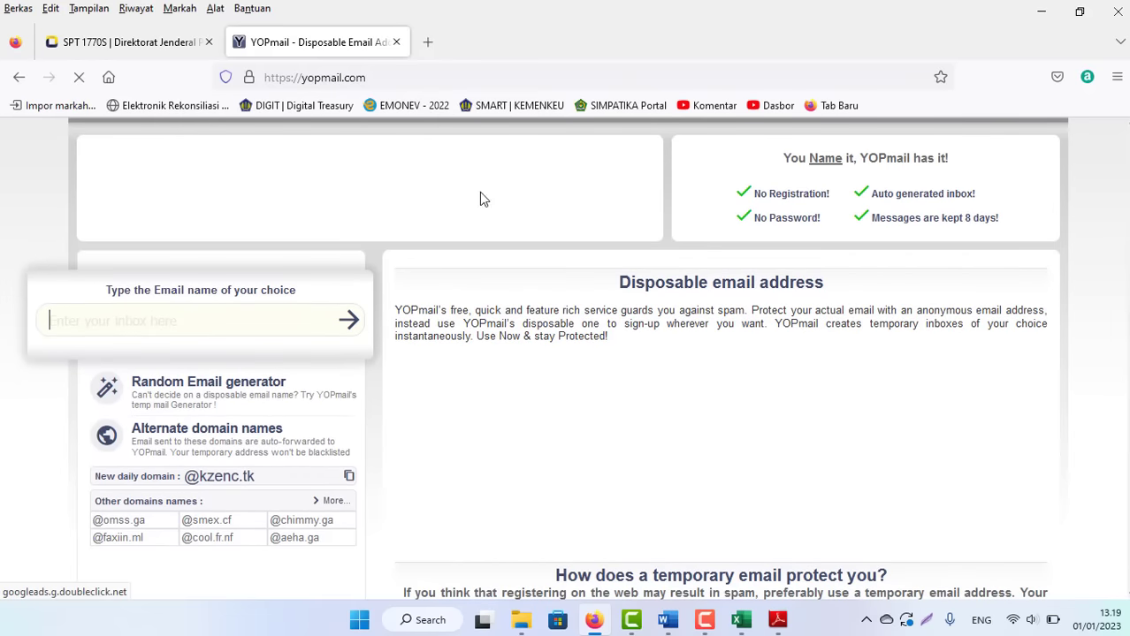
key(ctrl+v)
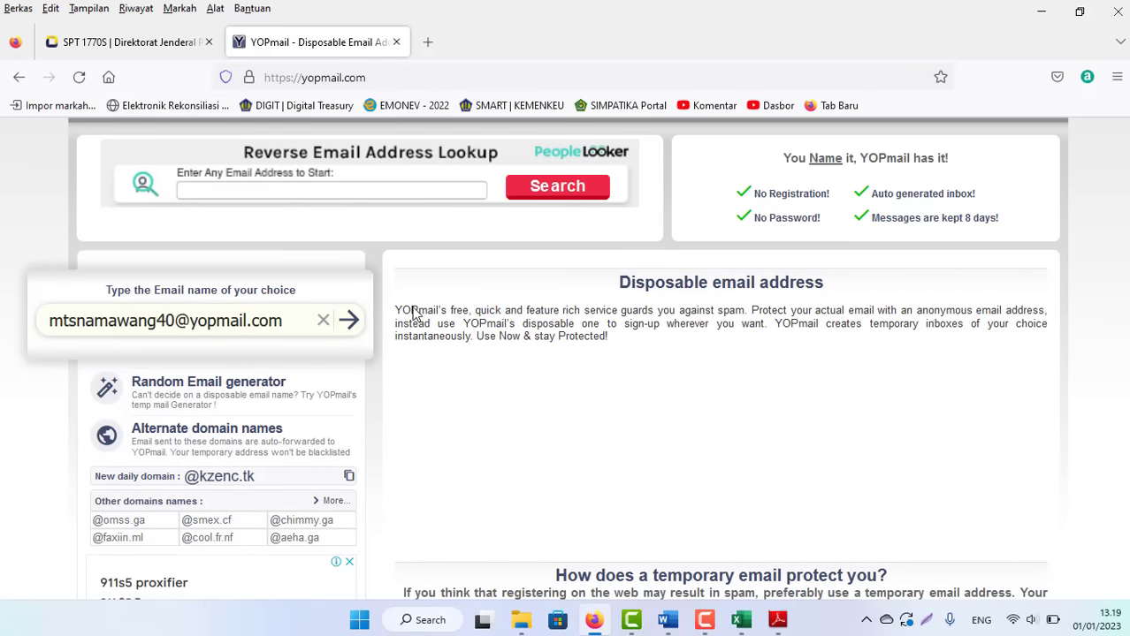
click(350, 321)
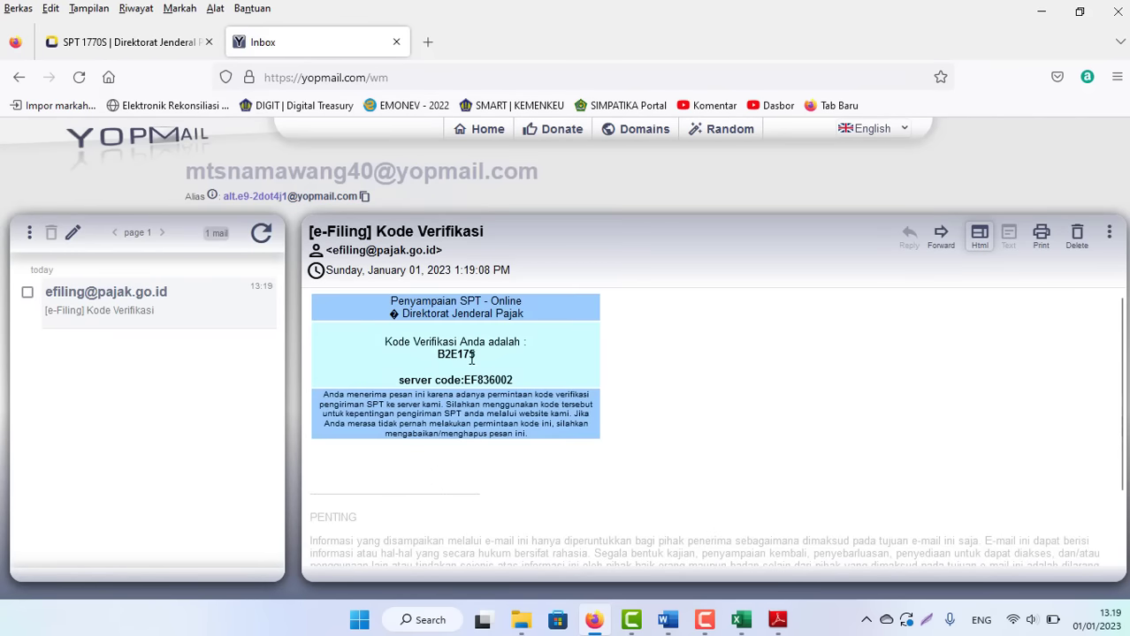
Submit the SPT with the emailed code in the Masukkan kode verifikasi field and rate the service as Puas
drag(484, 357, 441, 355)
click(80, 35)
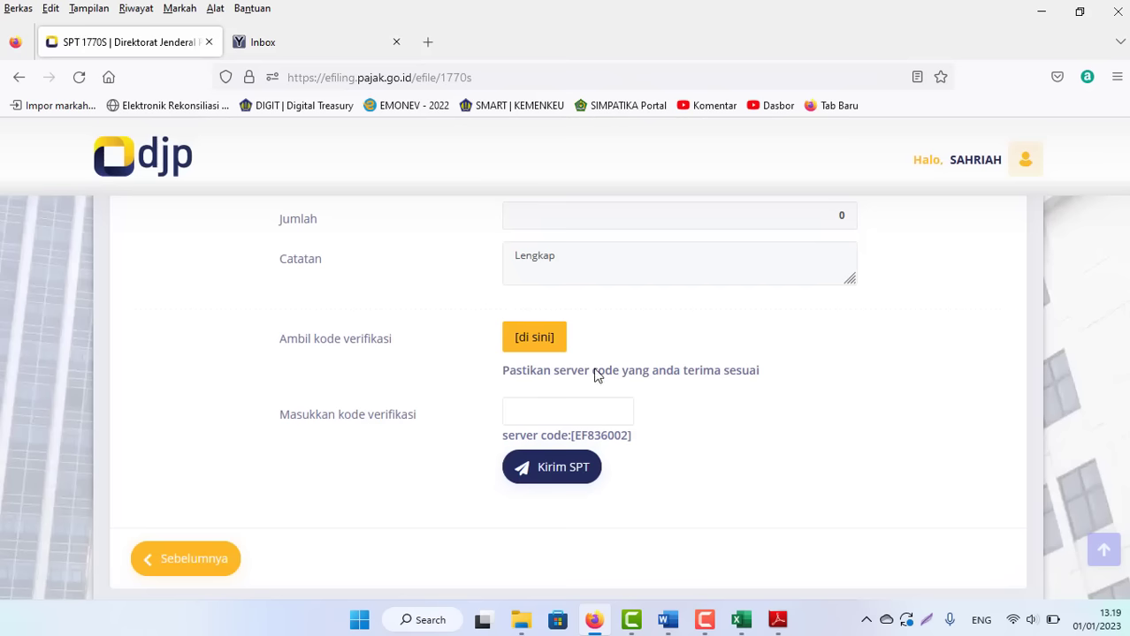
click(545, 414)
key(ctrl+v)
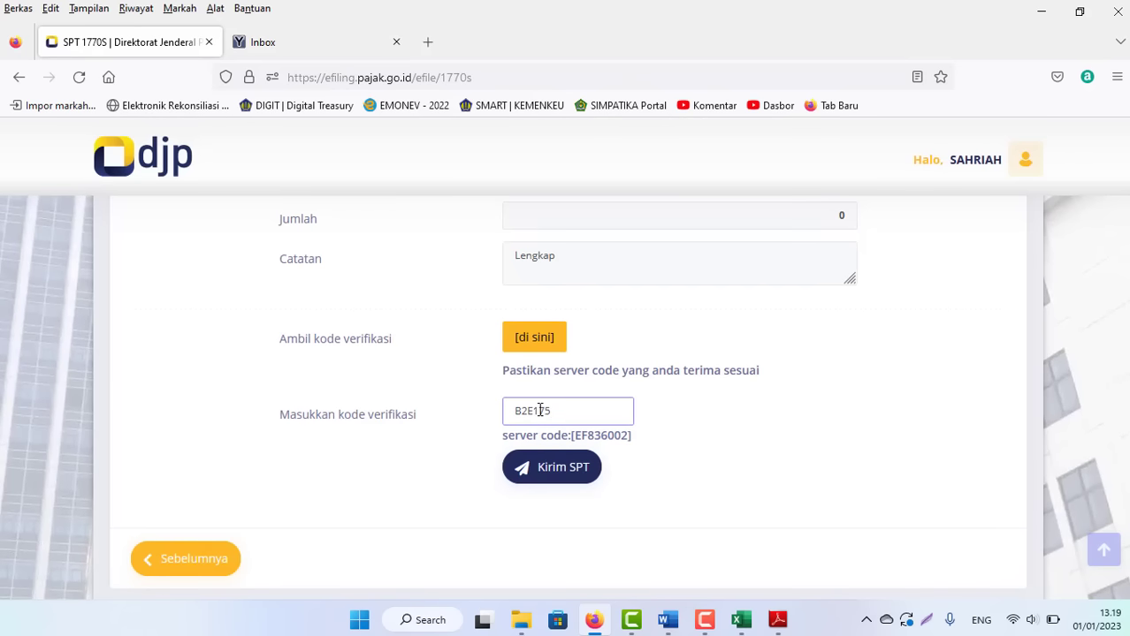
click(541, 476)
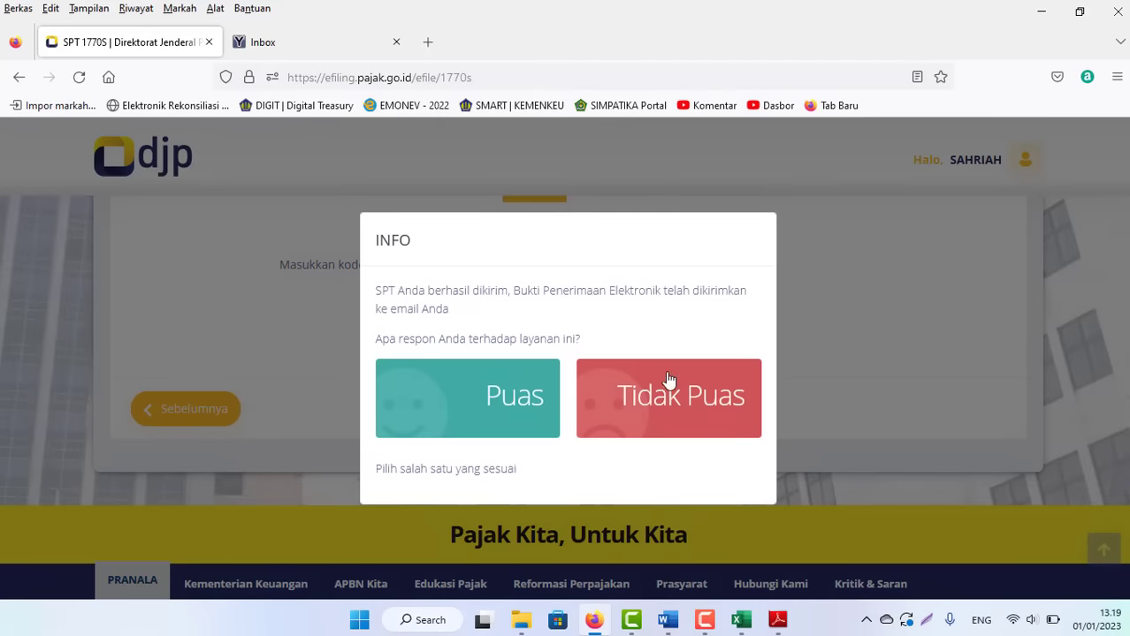
click(490, 395)
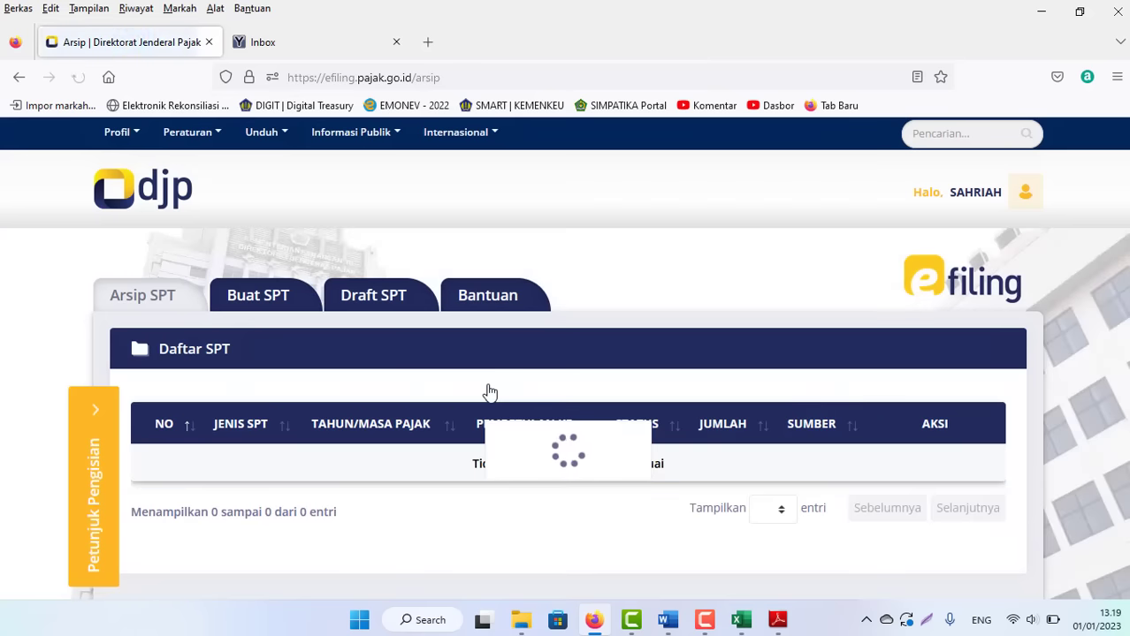
Open the electronic receipt of the 2022 1770S return in the SPT archive and copy its full text
scroll(1100, 391, down, 3)
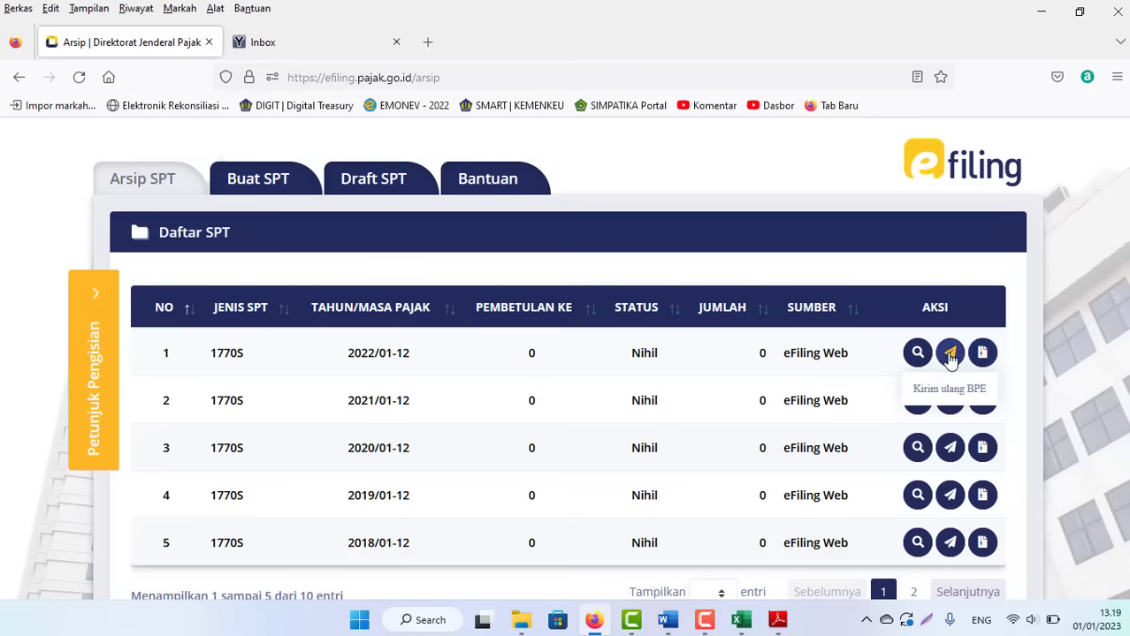
click(981, 351)
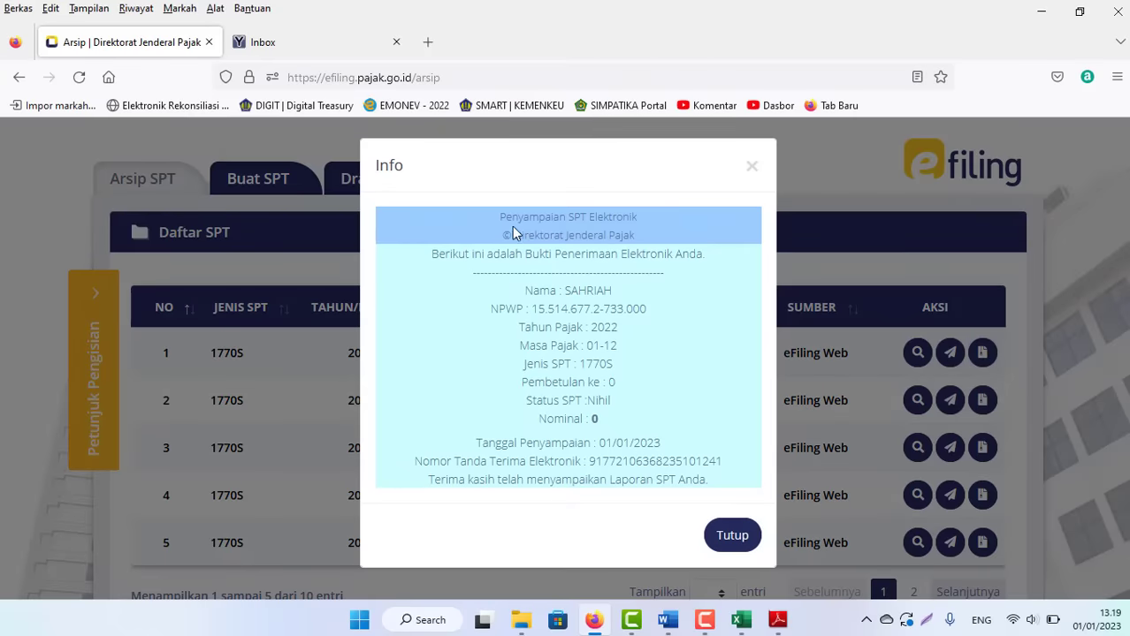
drag(506, 217, 731, 493)
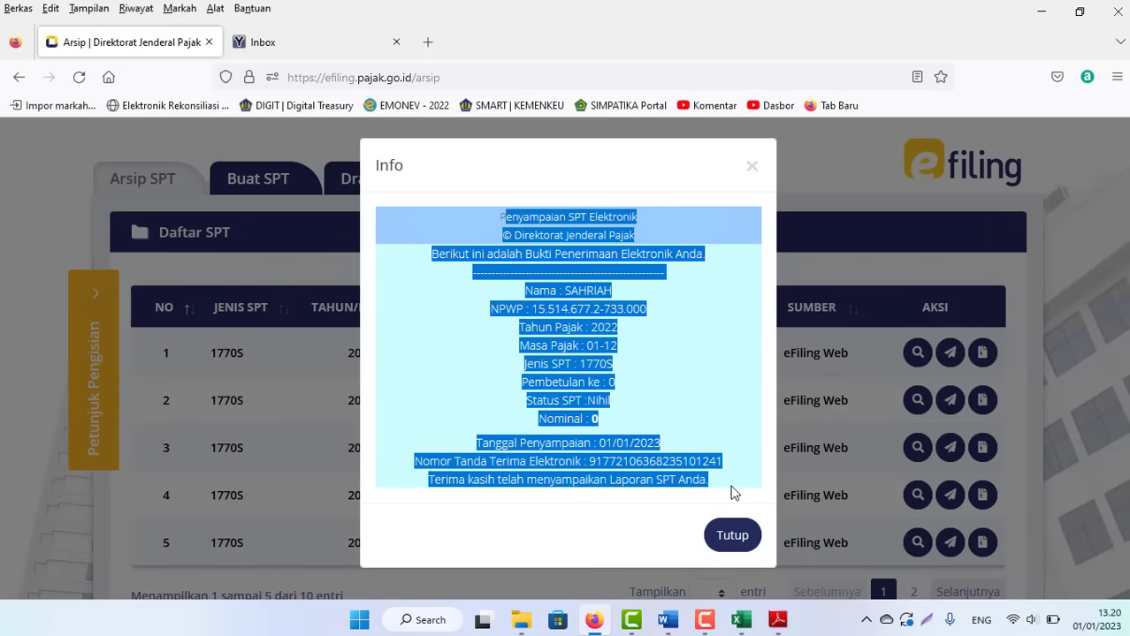
Switch to Word from the desktop, create a blank document, and paste the copied electronic receipt into it
key(super+d)
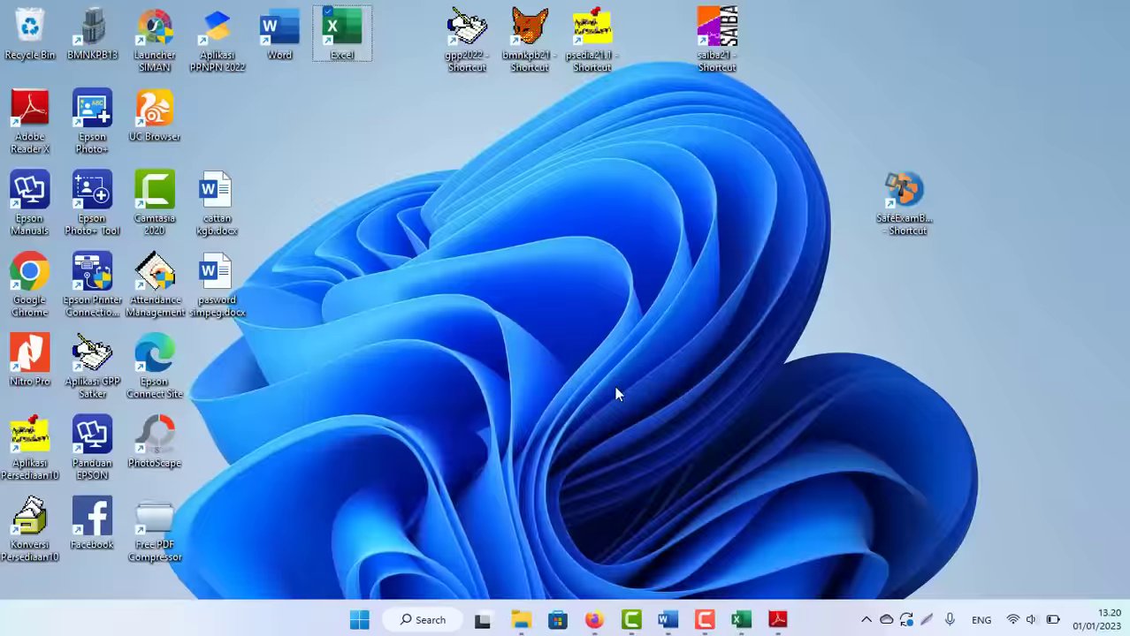
double_click(279, 31)
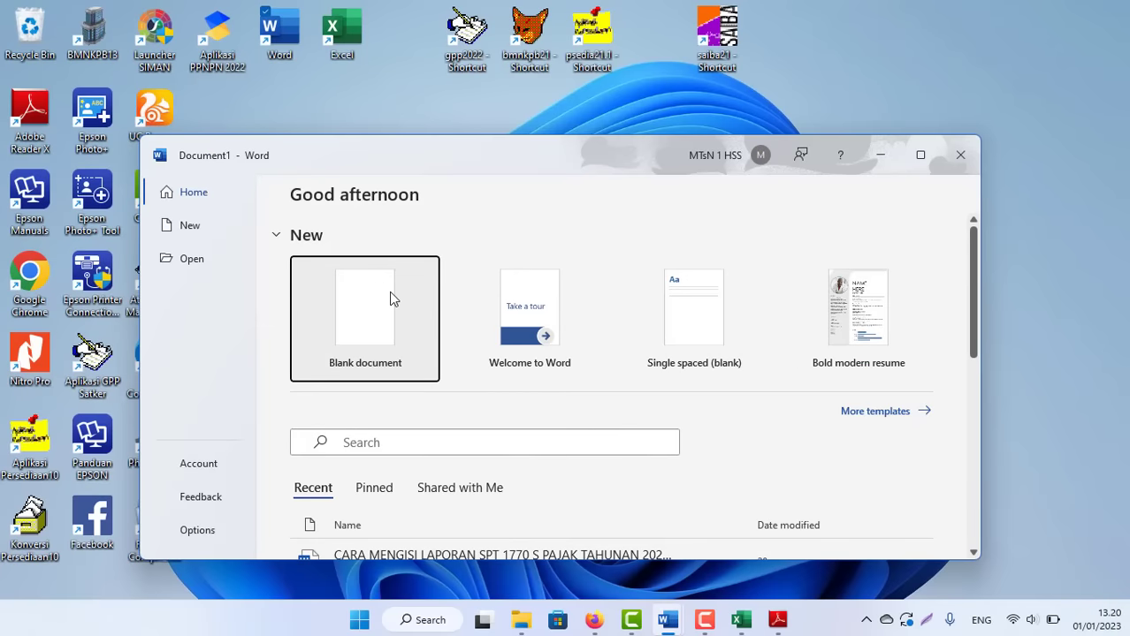
click(391, 298)
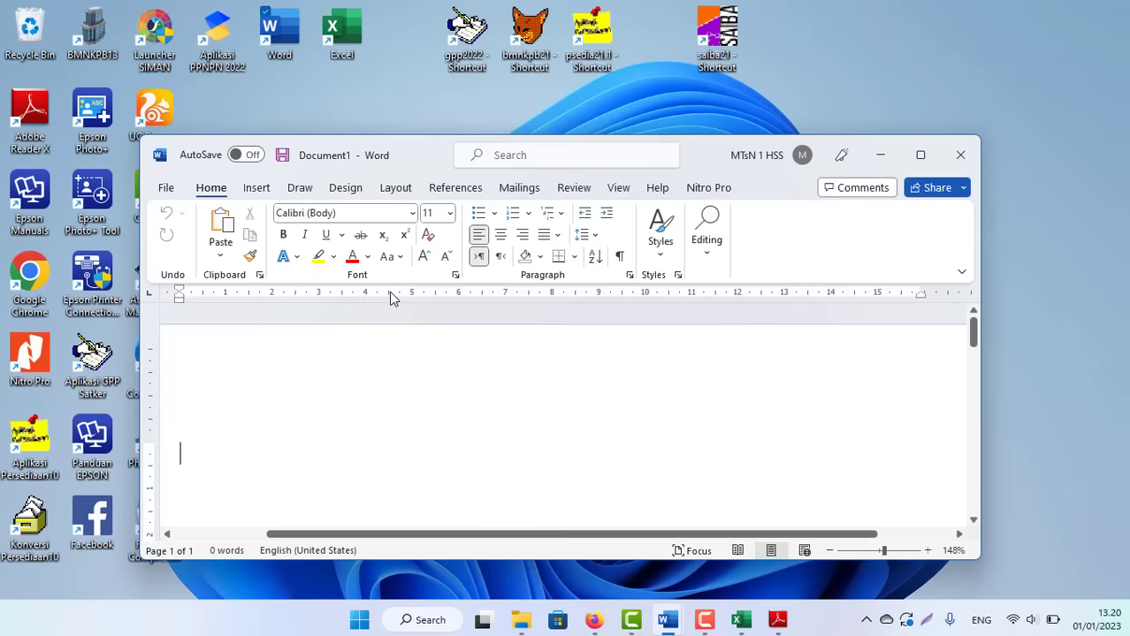
key(ctrl+v)
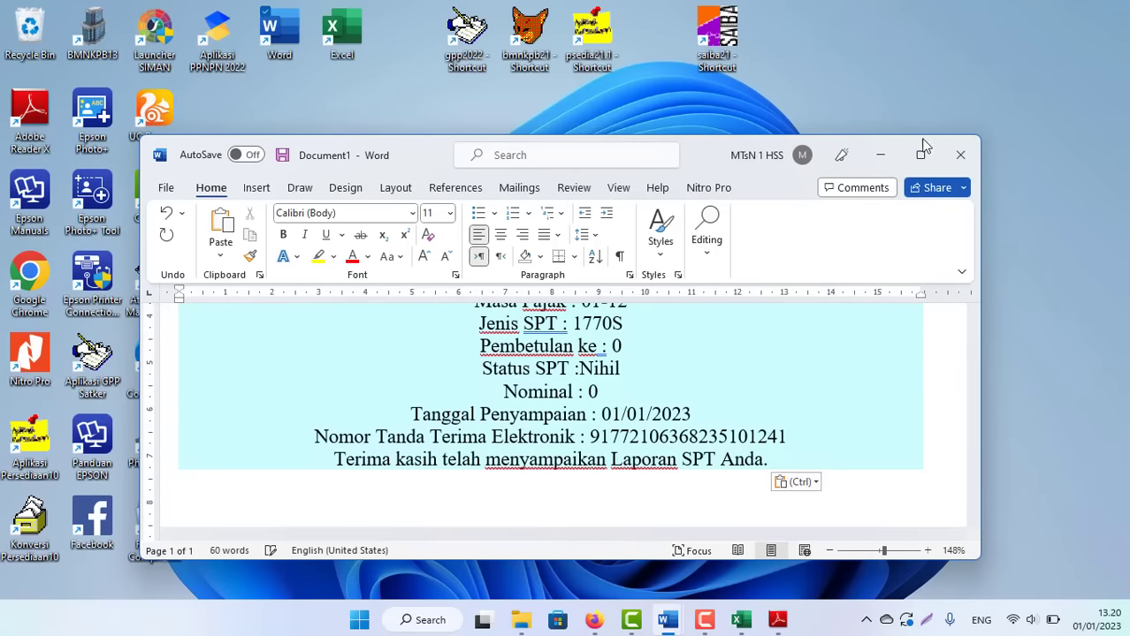